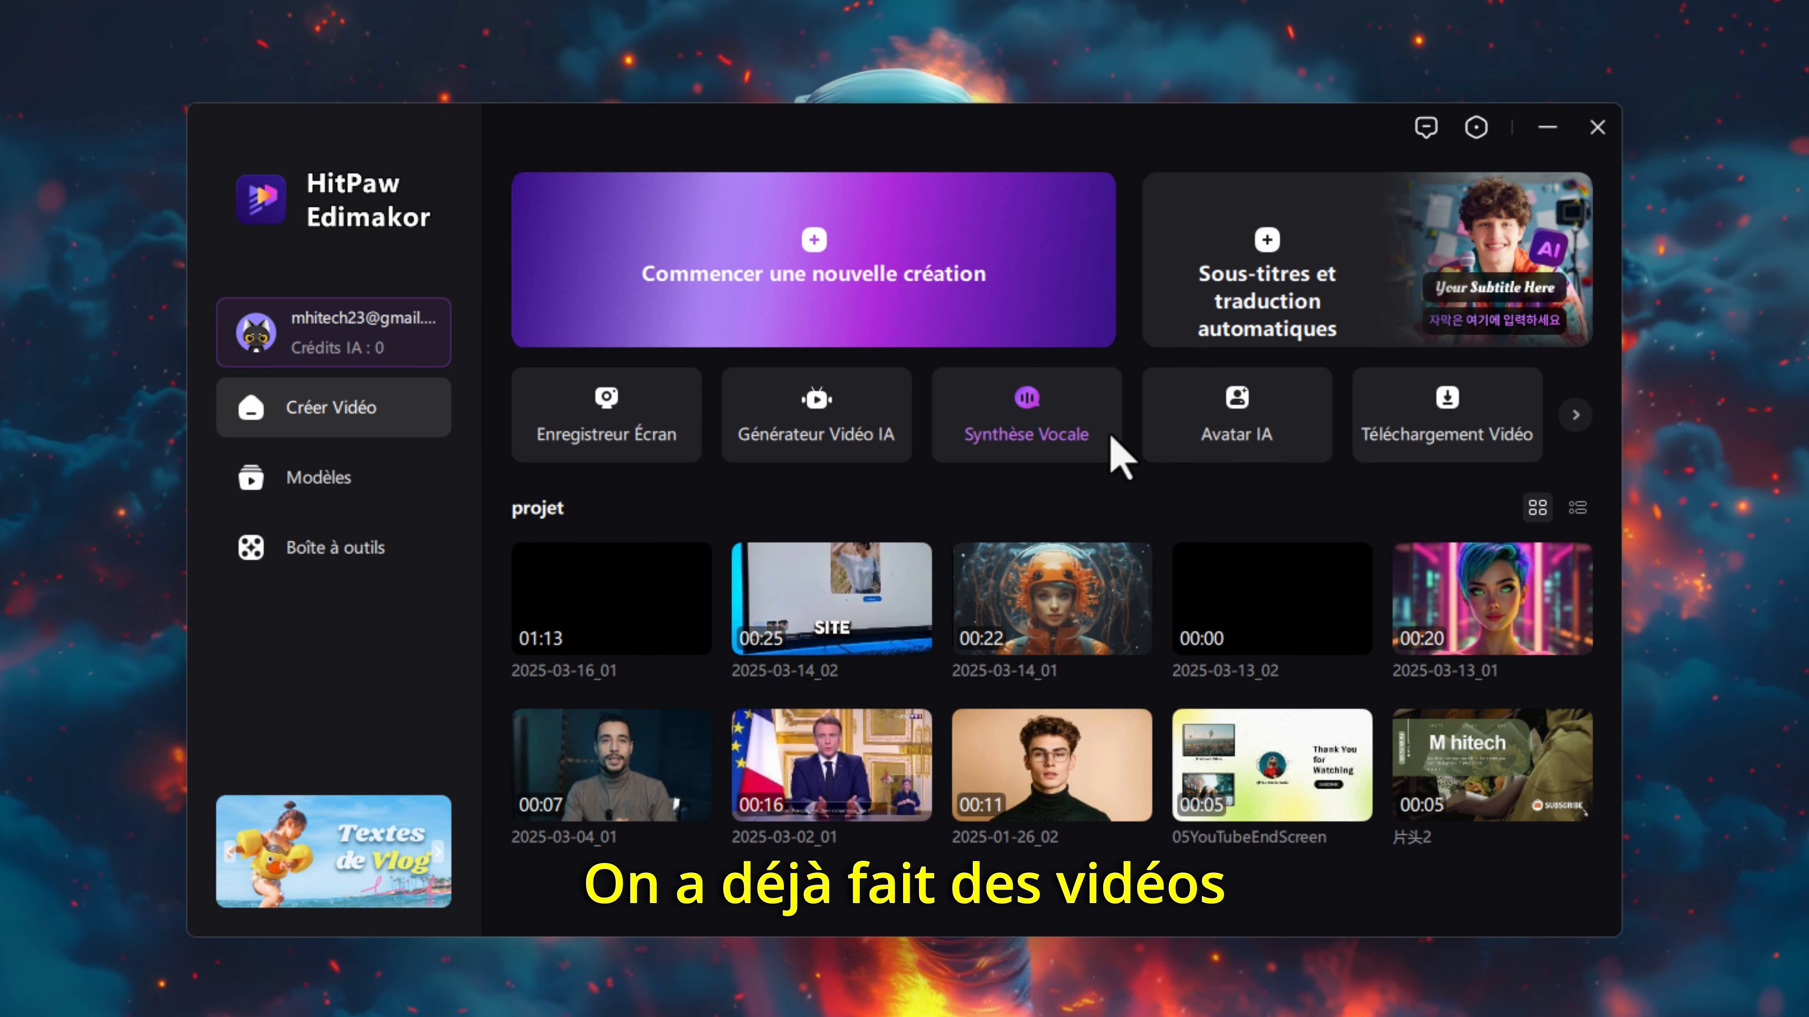
- Check the additional creation tools on the start screen and start a new video creation
click(1575, 414)
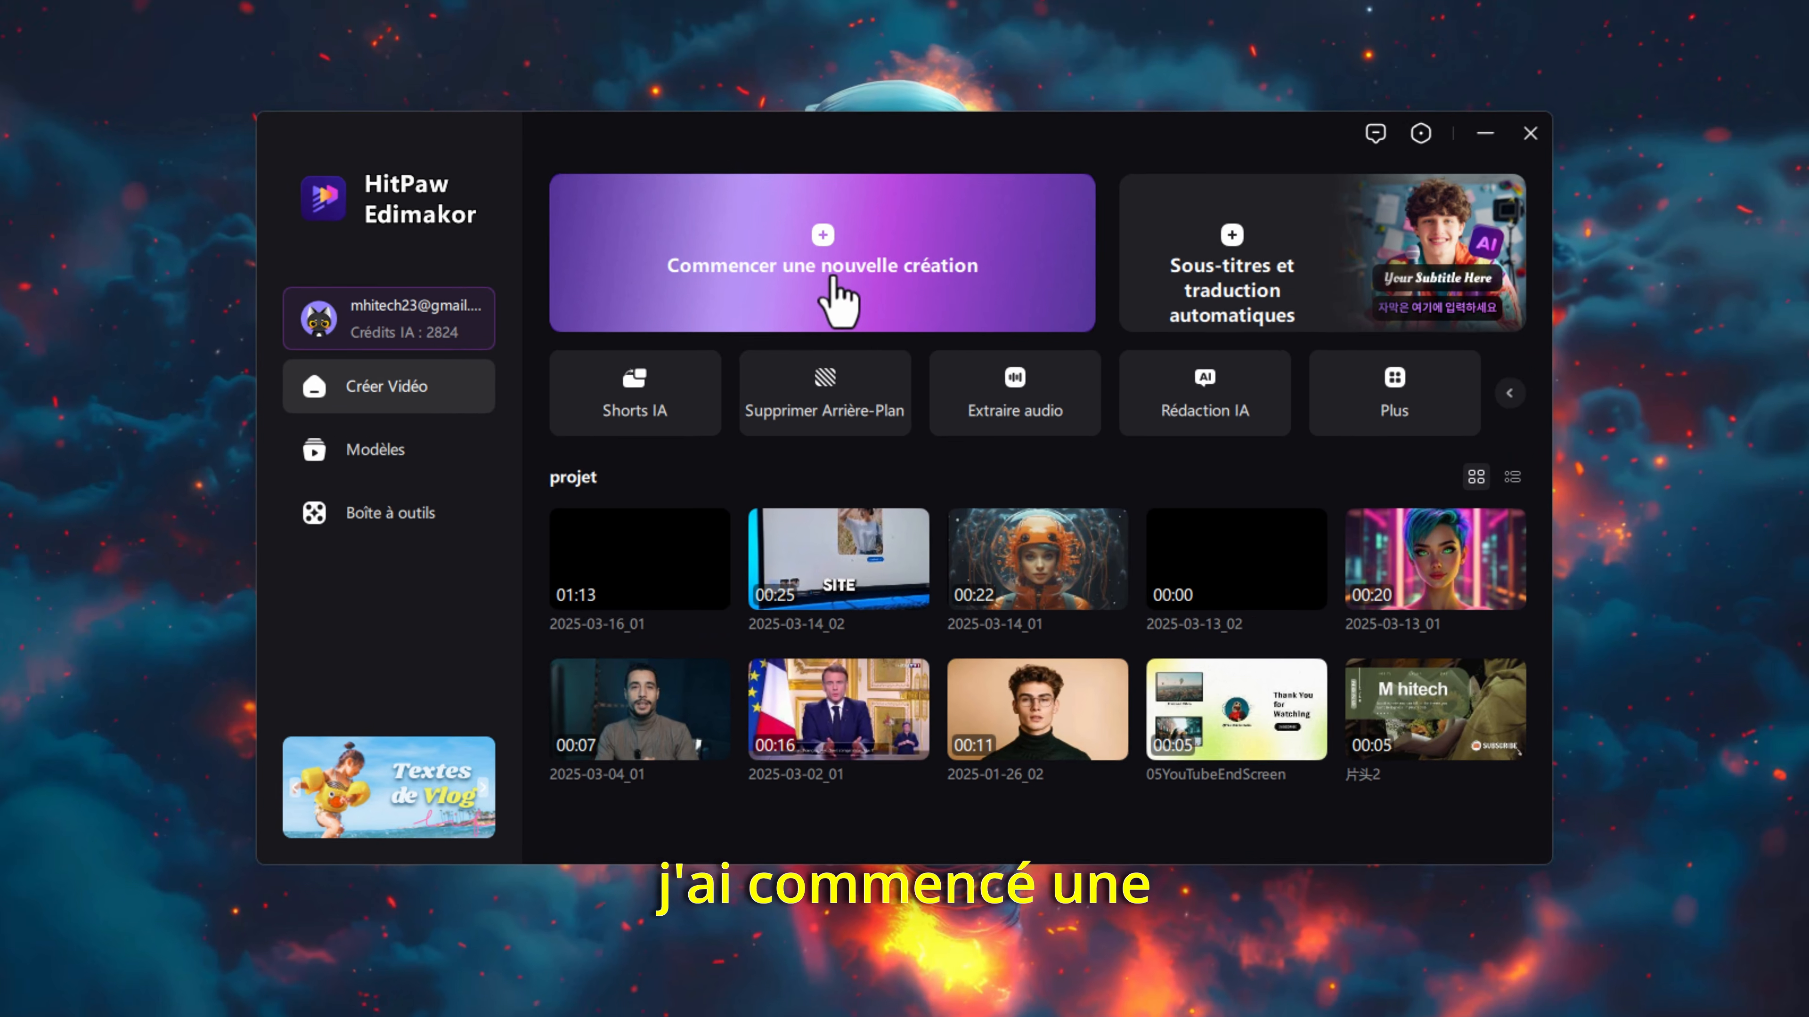
click(826, 275)
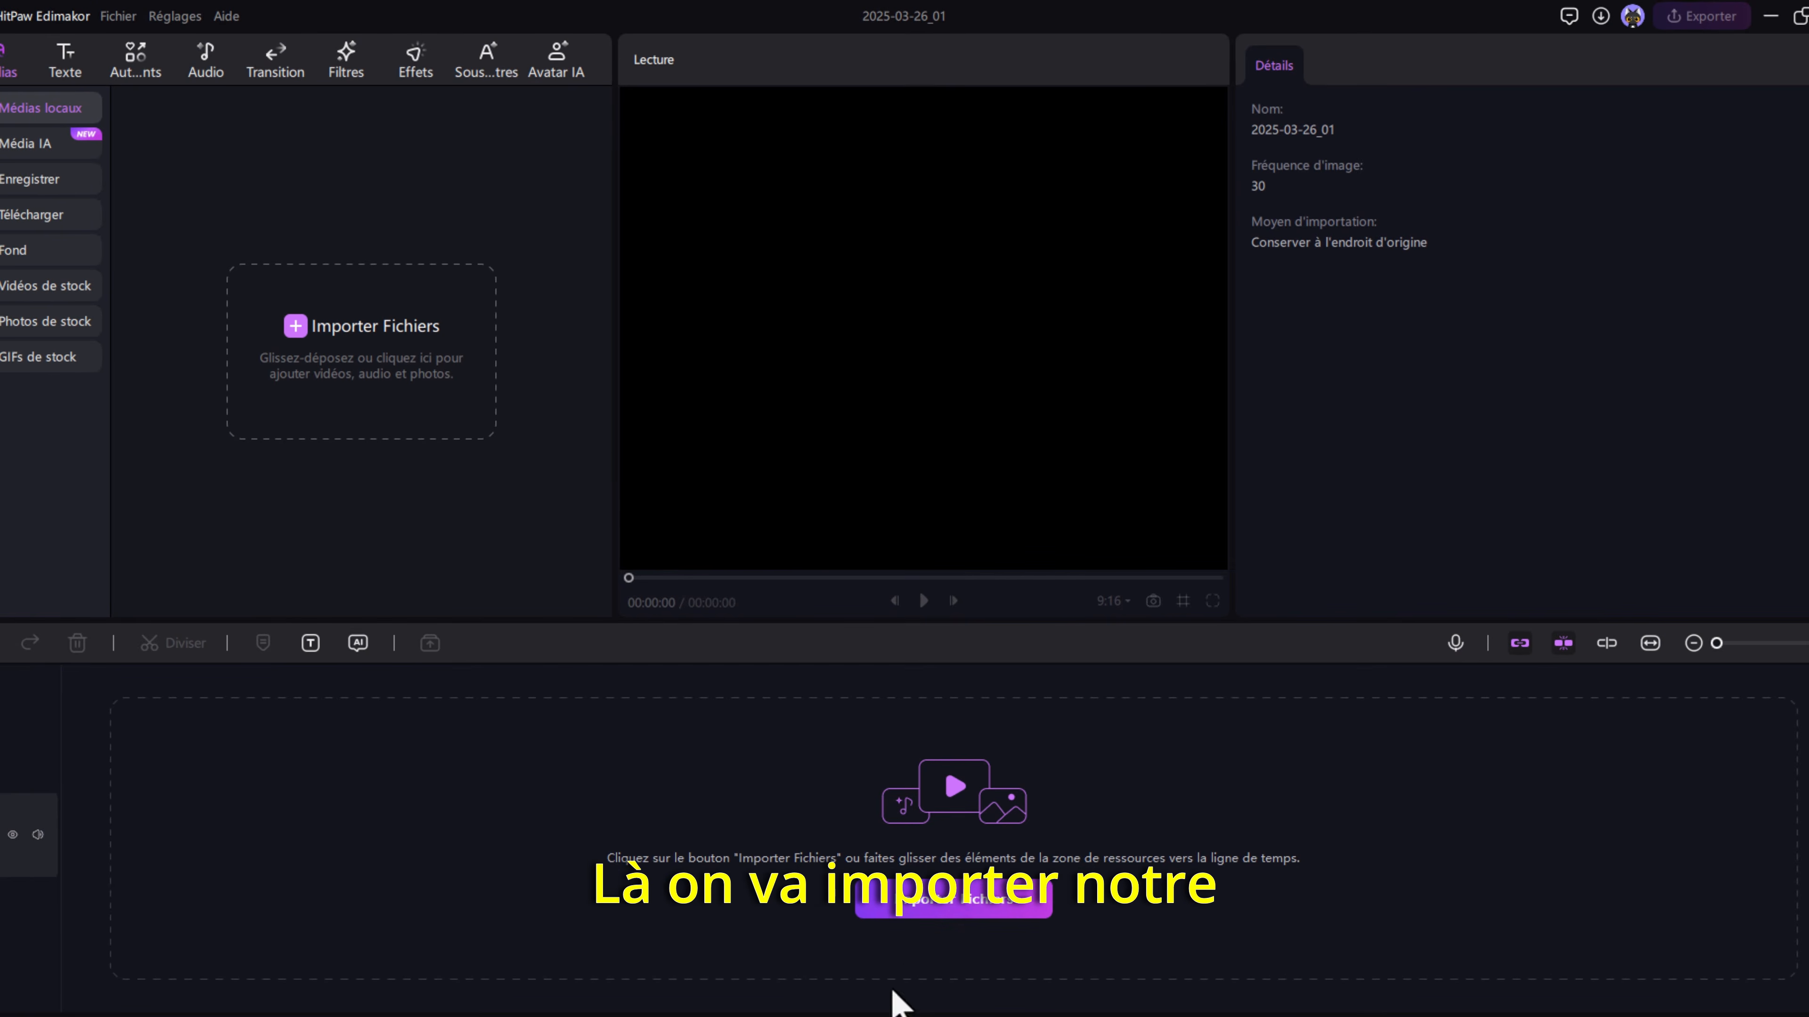
- Import the C7282 video from the folder into the local media and place it on the main timeline track
click(953, 899)
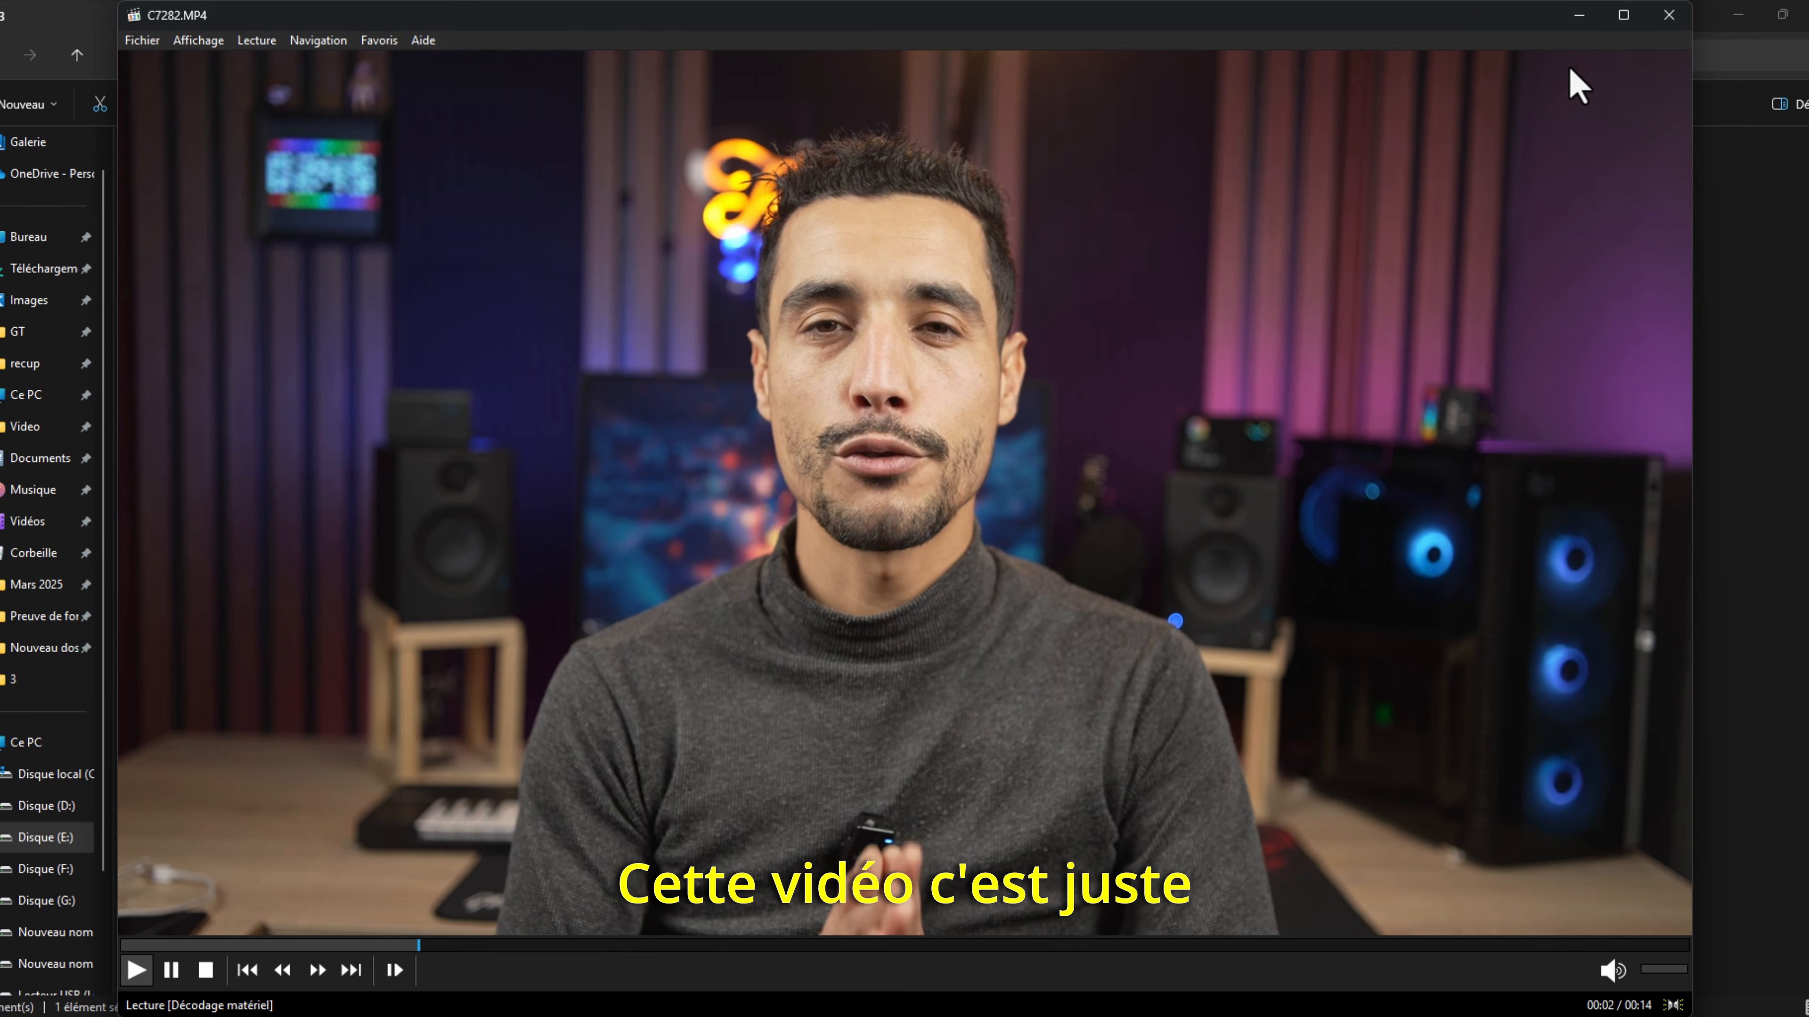
click(1669, 16)
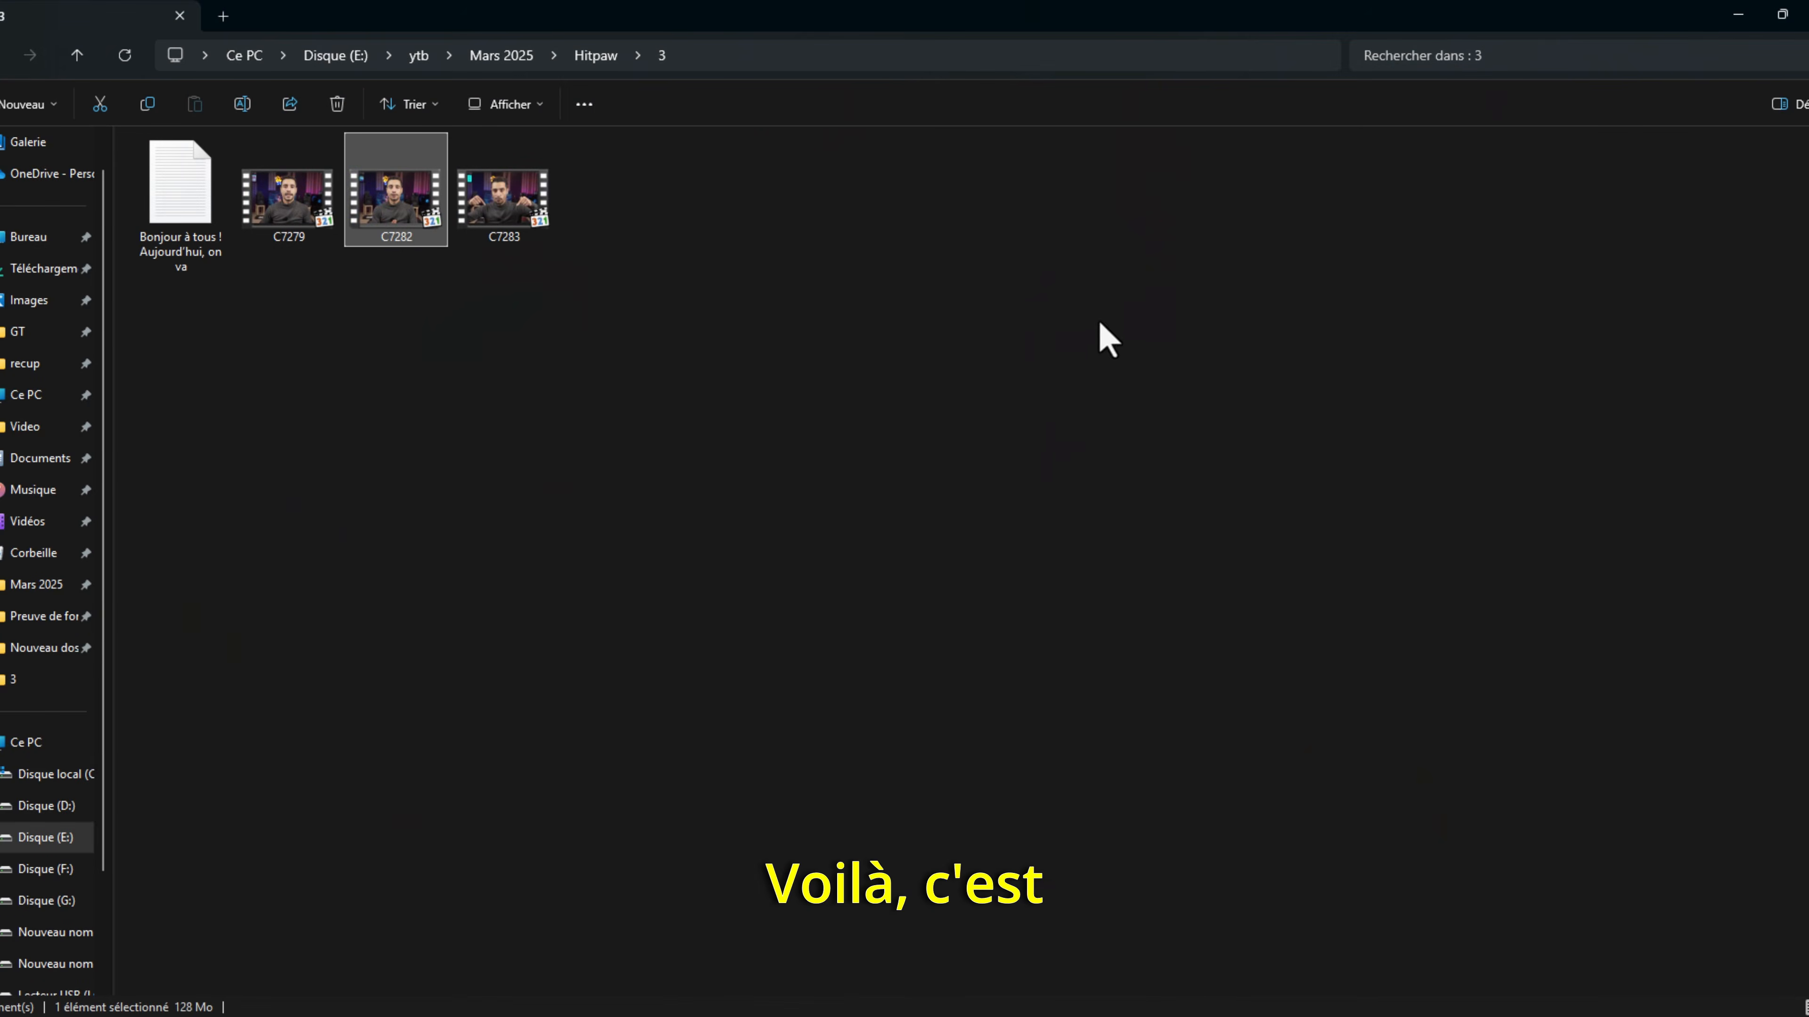
drag(1011, 673, 445, 403)
drag(196, 207, 784, 780)
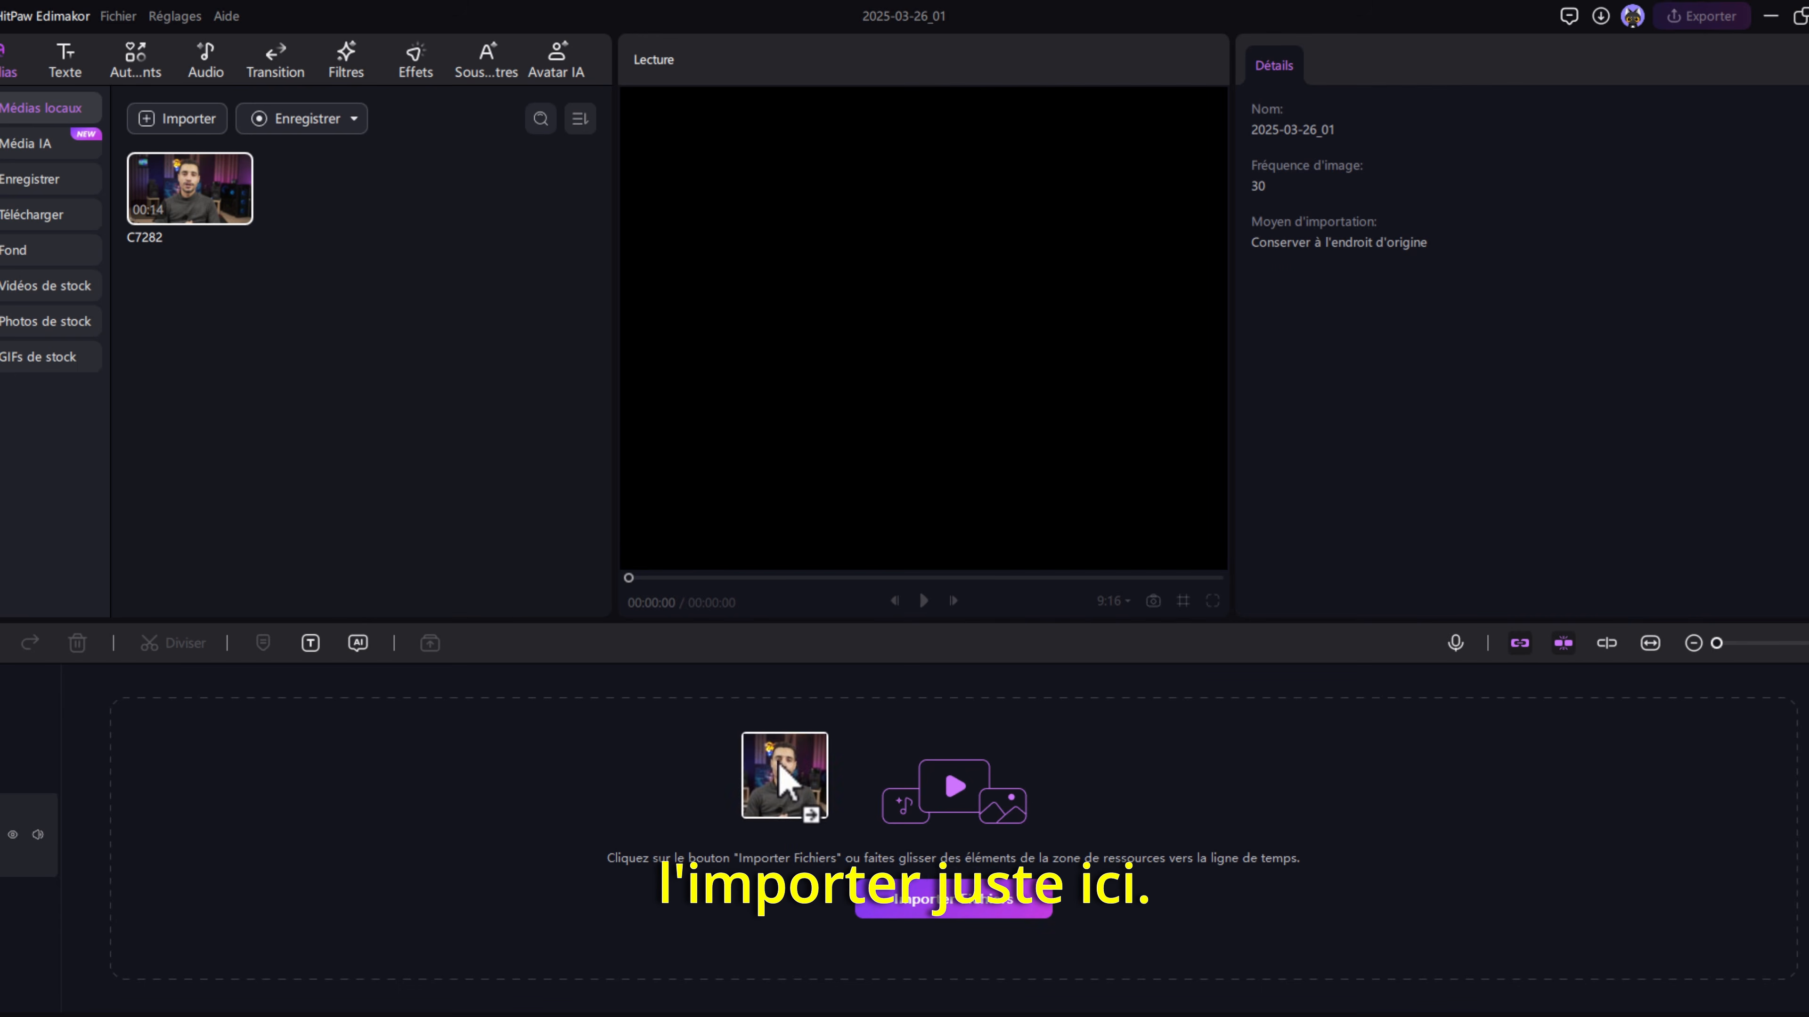
drag(914, 841, 860, 838)
- Open the automatic subtitle settings and set the original language to Français
click(28, 144)
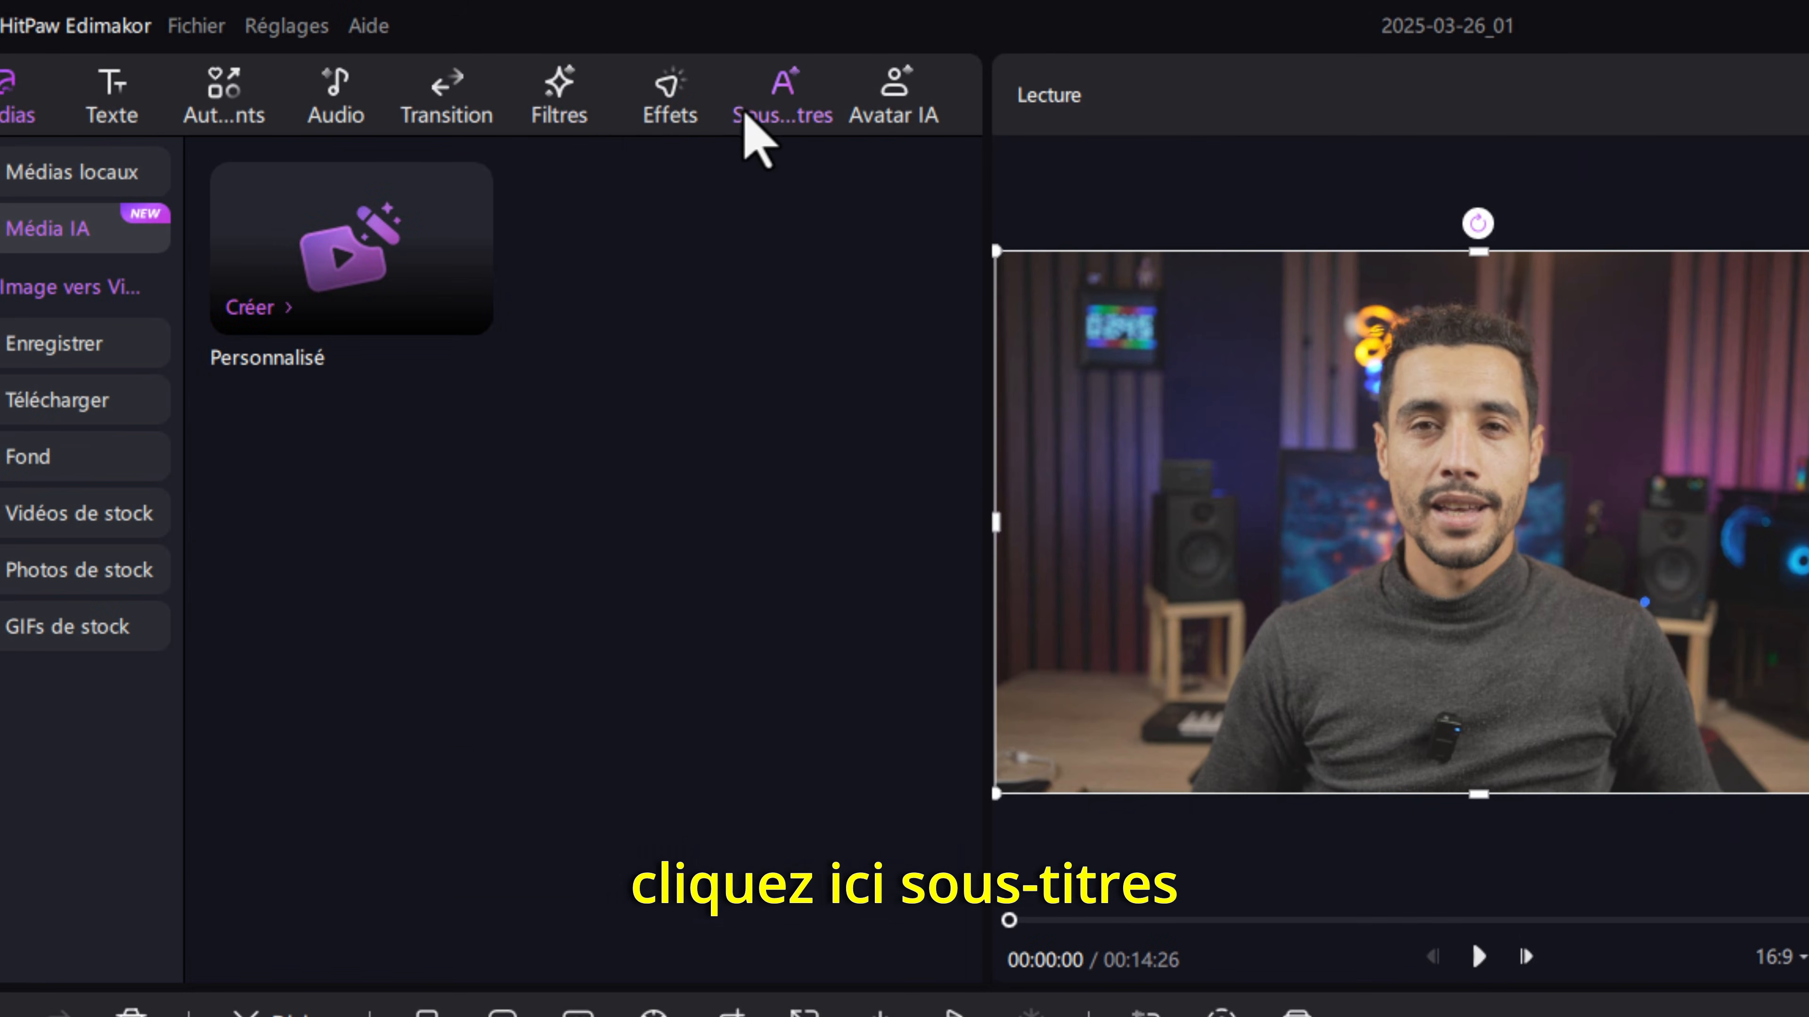
click(746, 117)
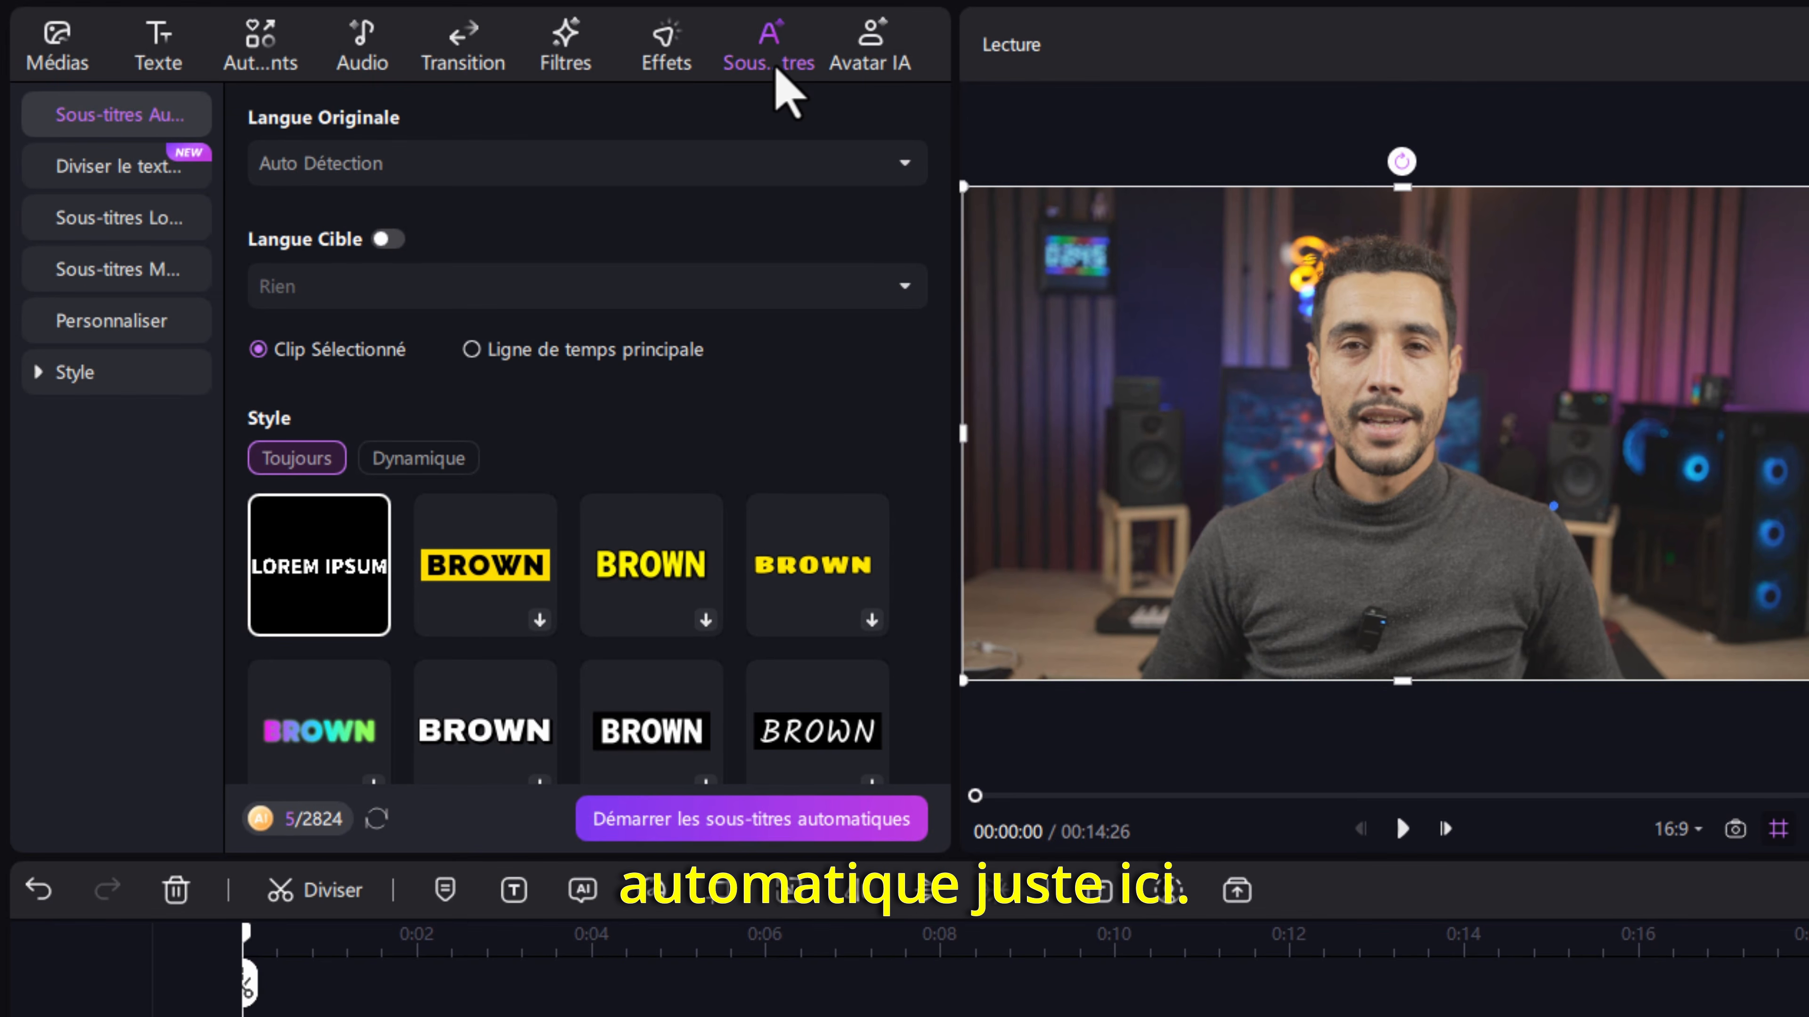
click(438, 168)
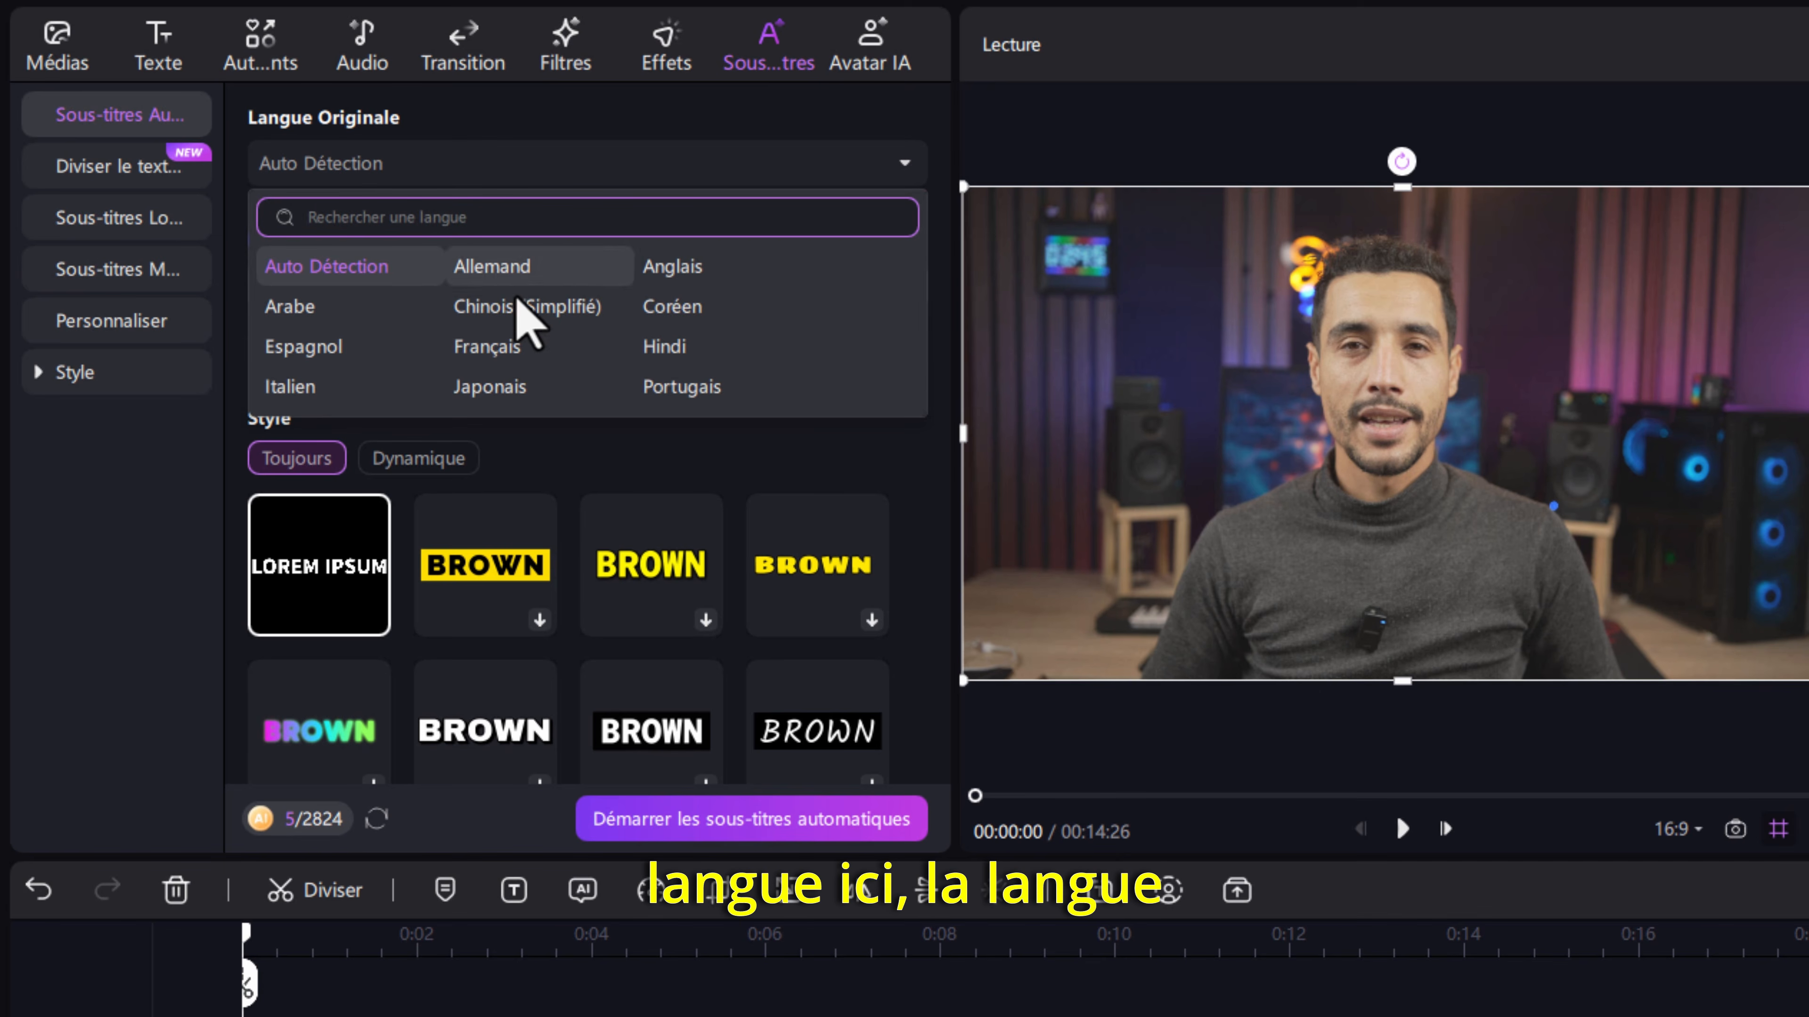
click(491, 346)
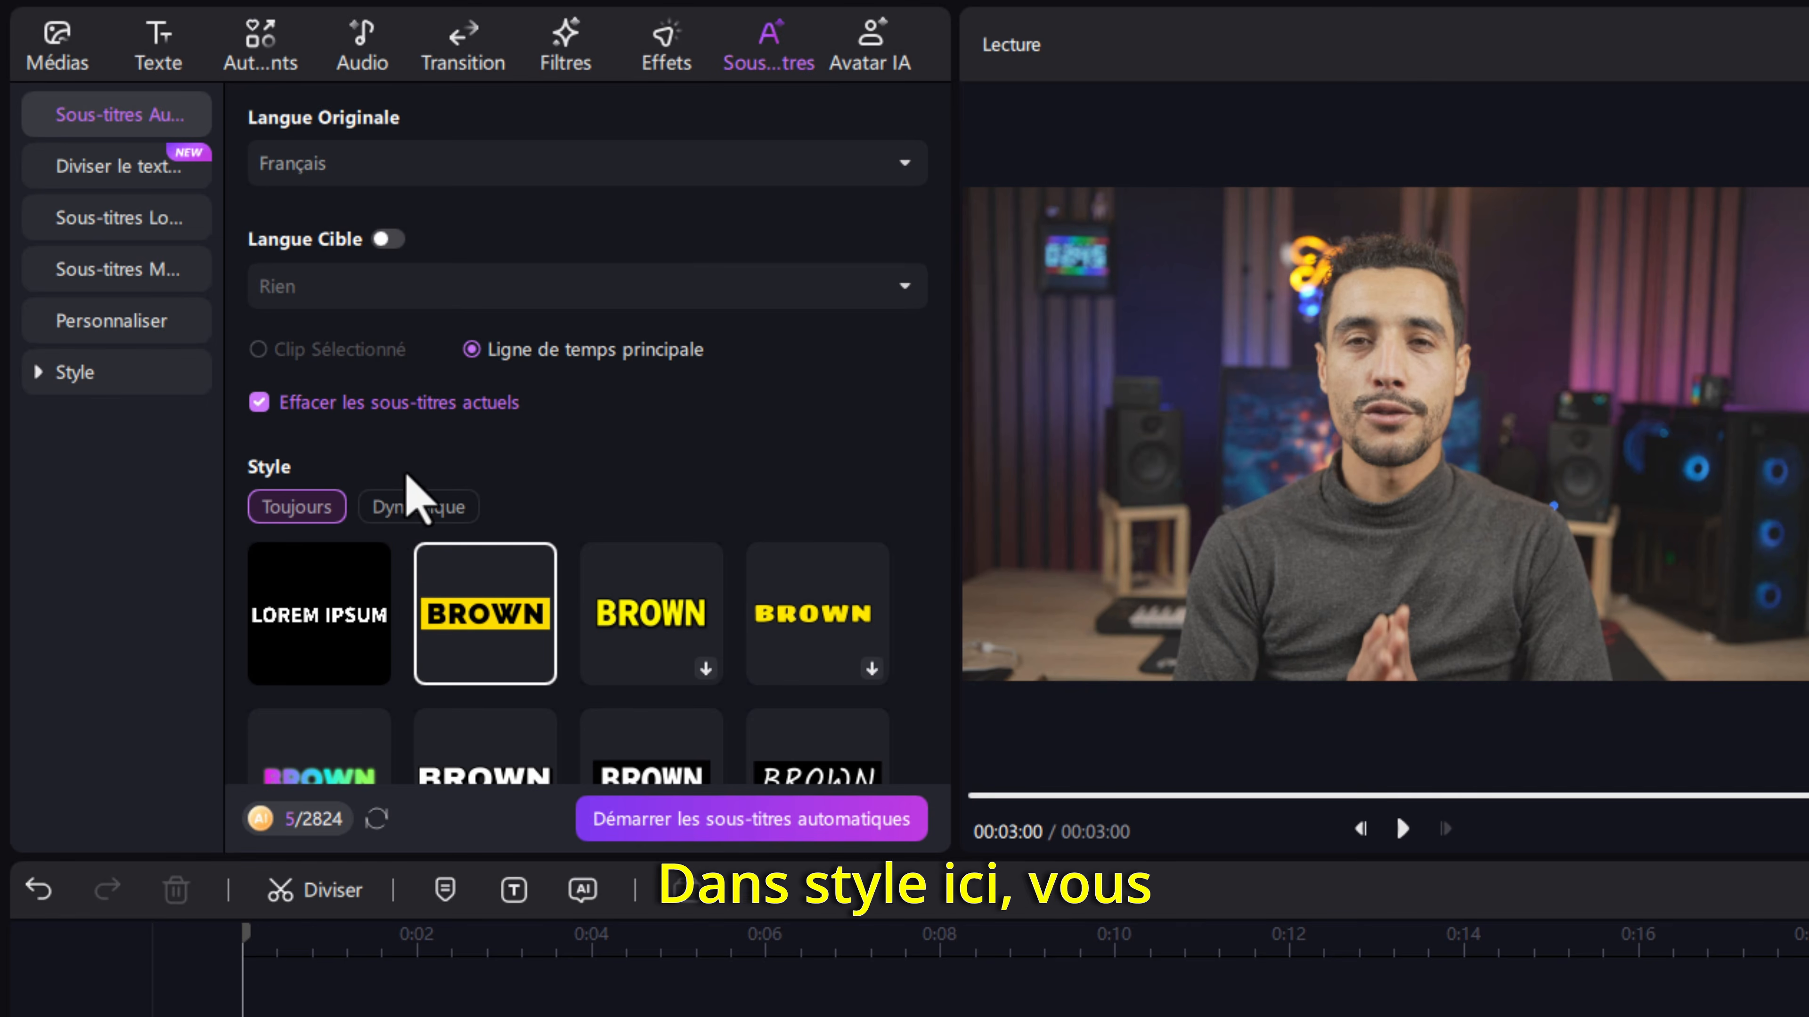
- Look through the subtitle styles and generate automatic subtitles in the static BROWN style with black text on a yellow background
scroll(420, 489, down, 2)
scroll(335, 463, down, 3)
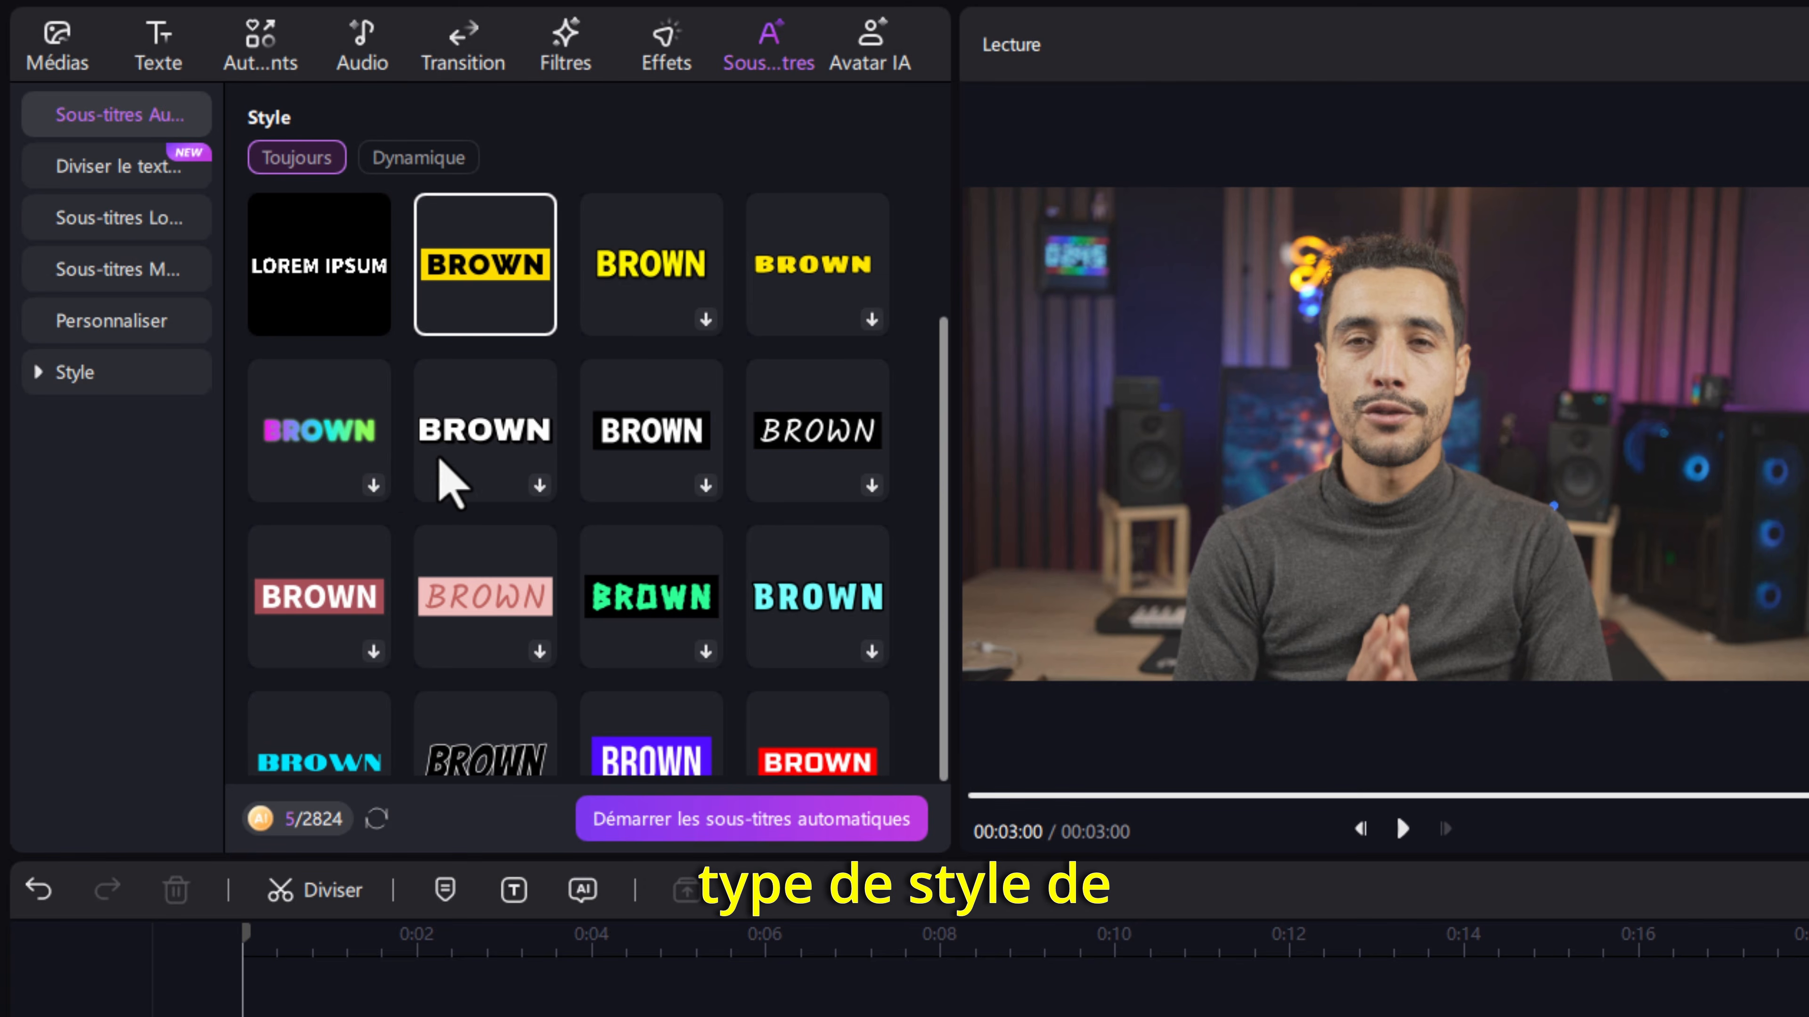
scroll(463, 498, down, 6)
scroll(718, 526, down, 7)
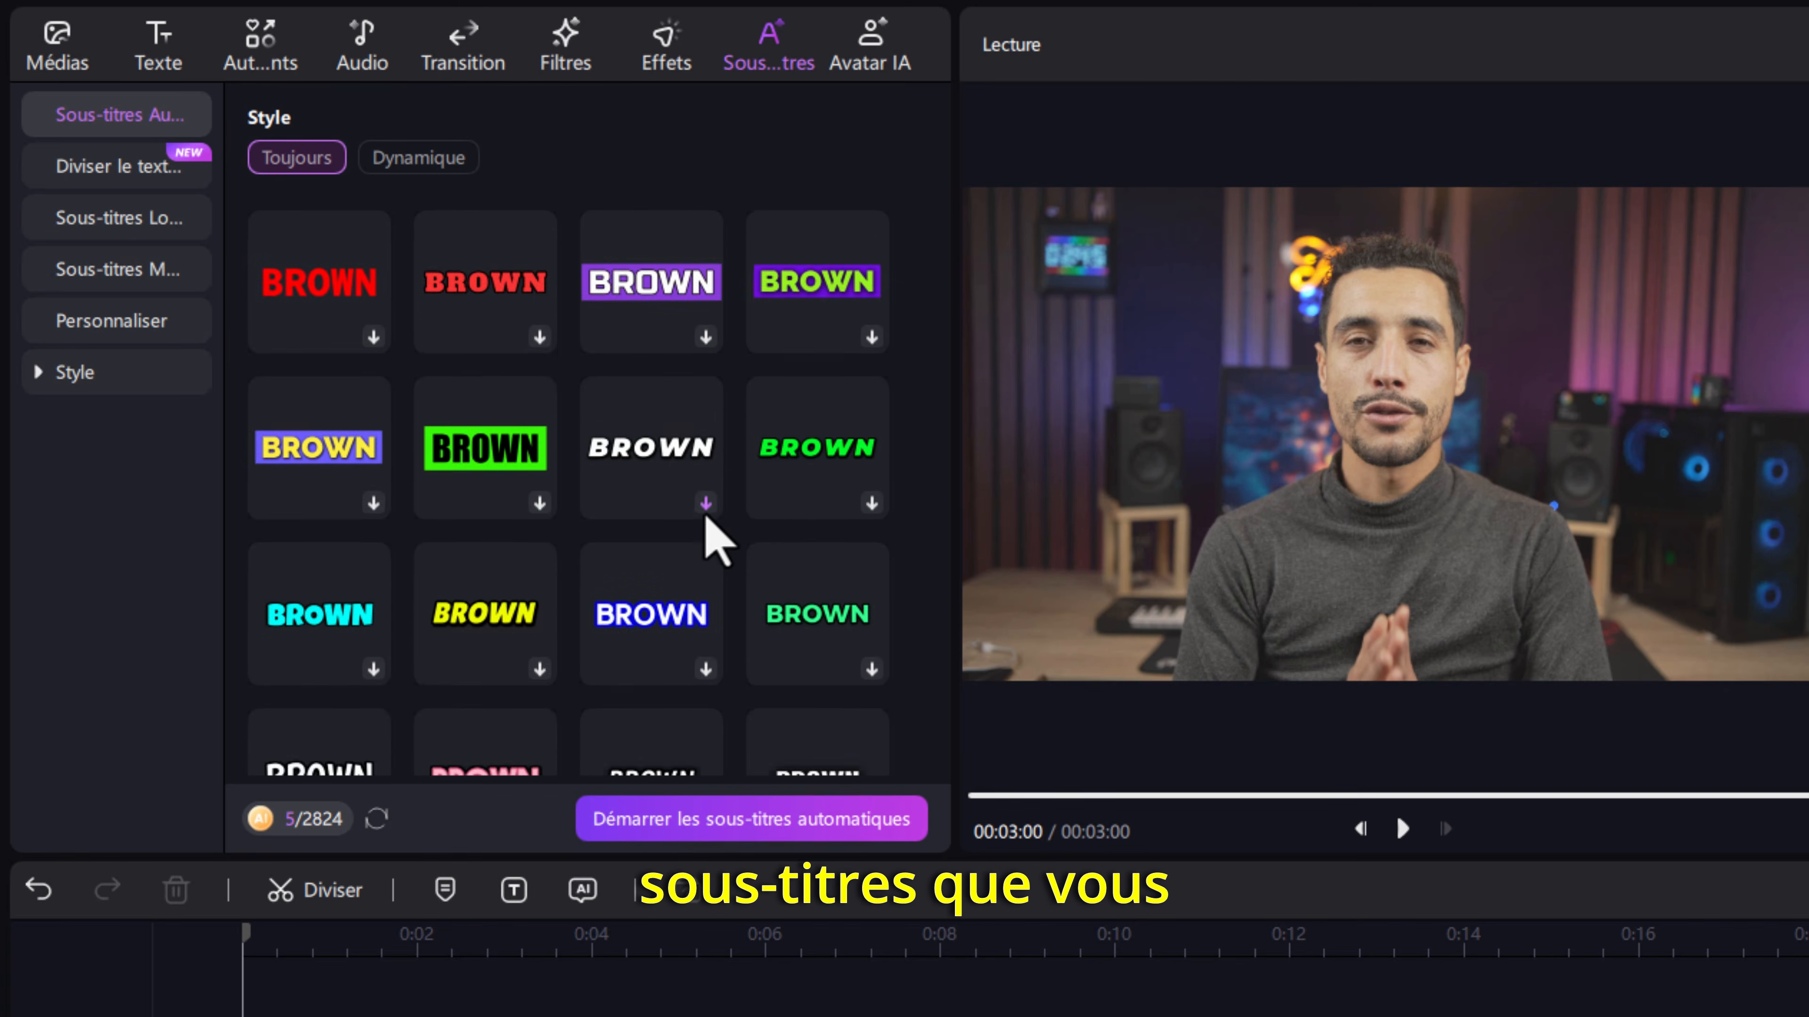
scroll(706, 553, up, 10)
scroll(701, 564, up, 8)
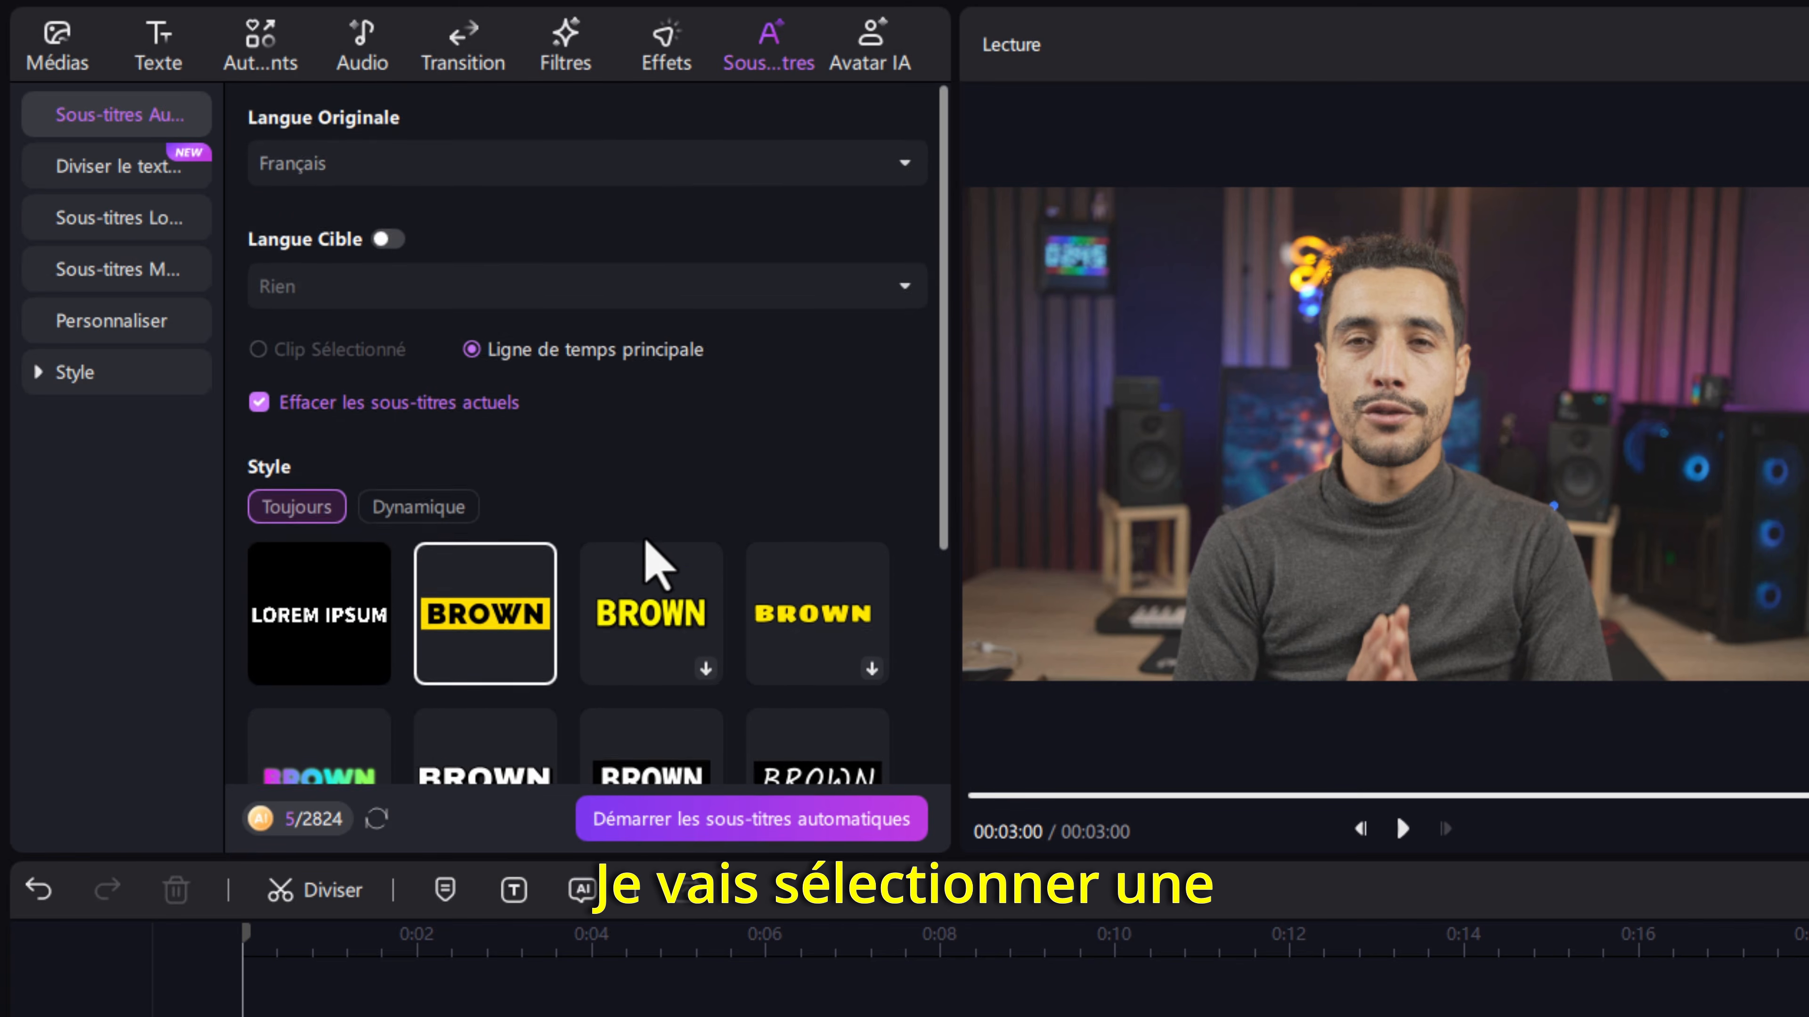
scroll(637, 566, down, 3)
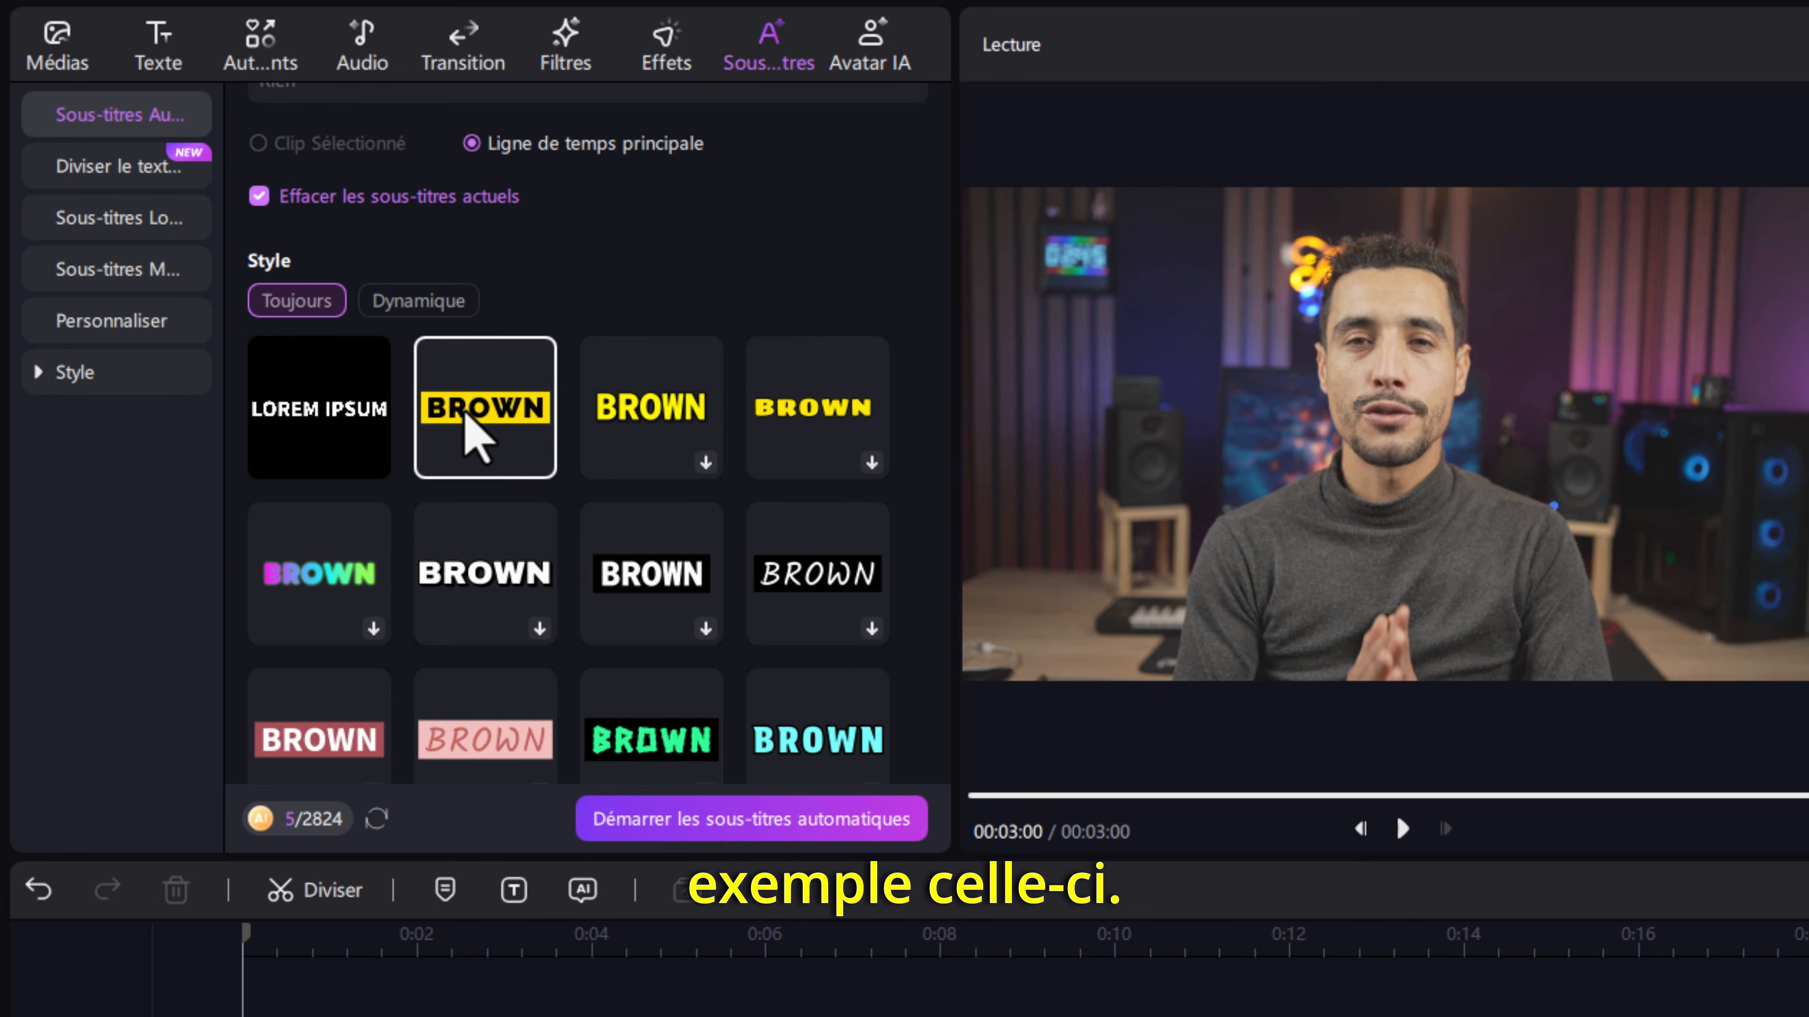
scroll(618, 553, down, 12)
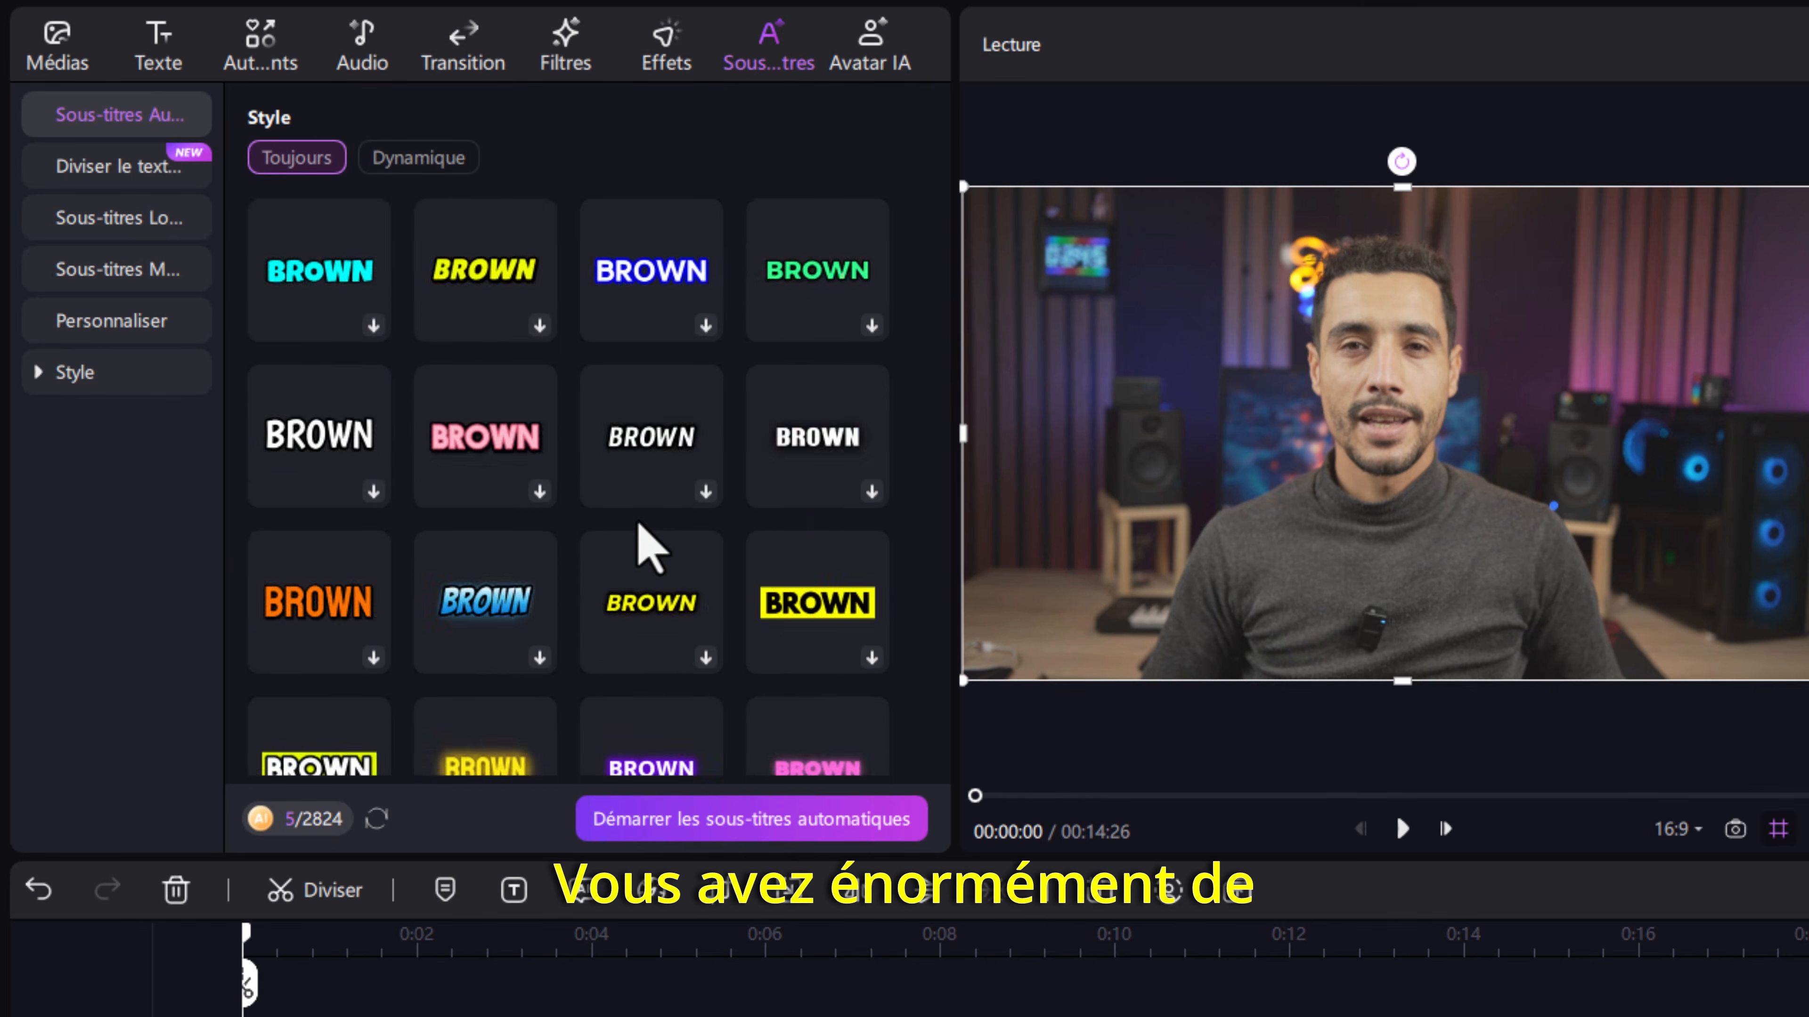
scroll(648, 549, down, 1)
scroll(593, 489, up, 10)
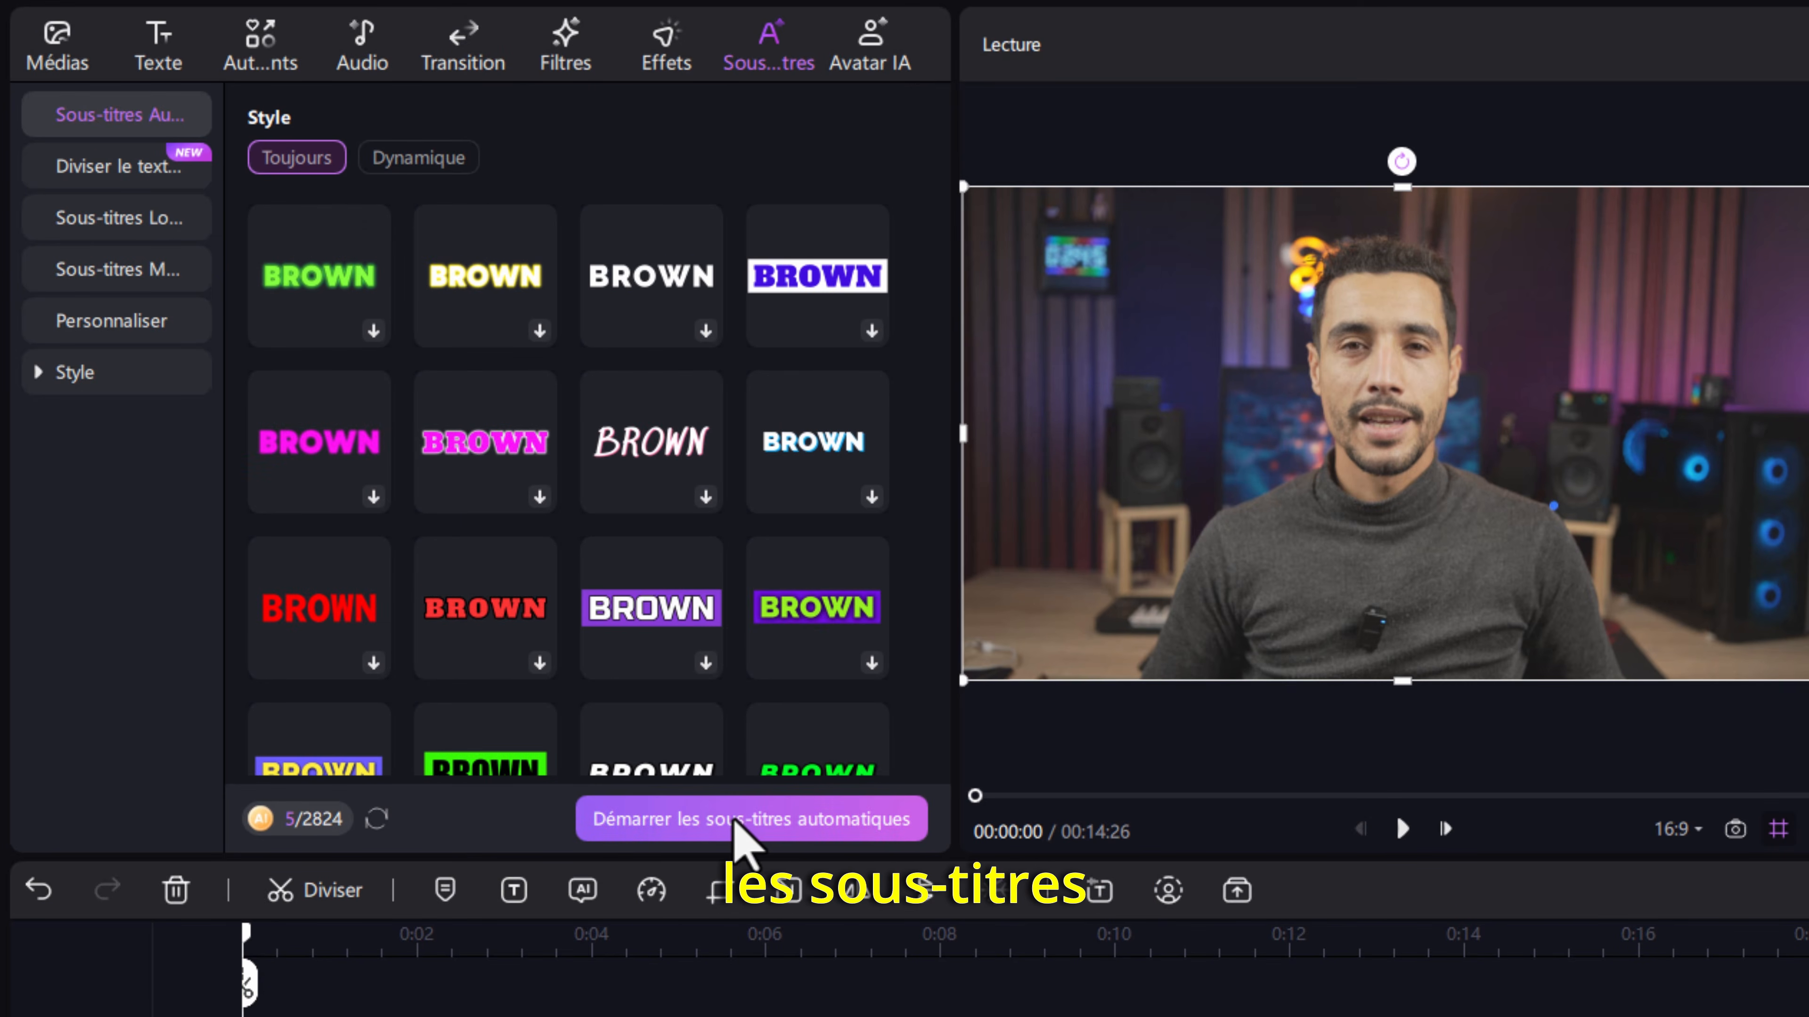
click(755, 820)
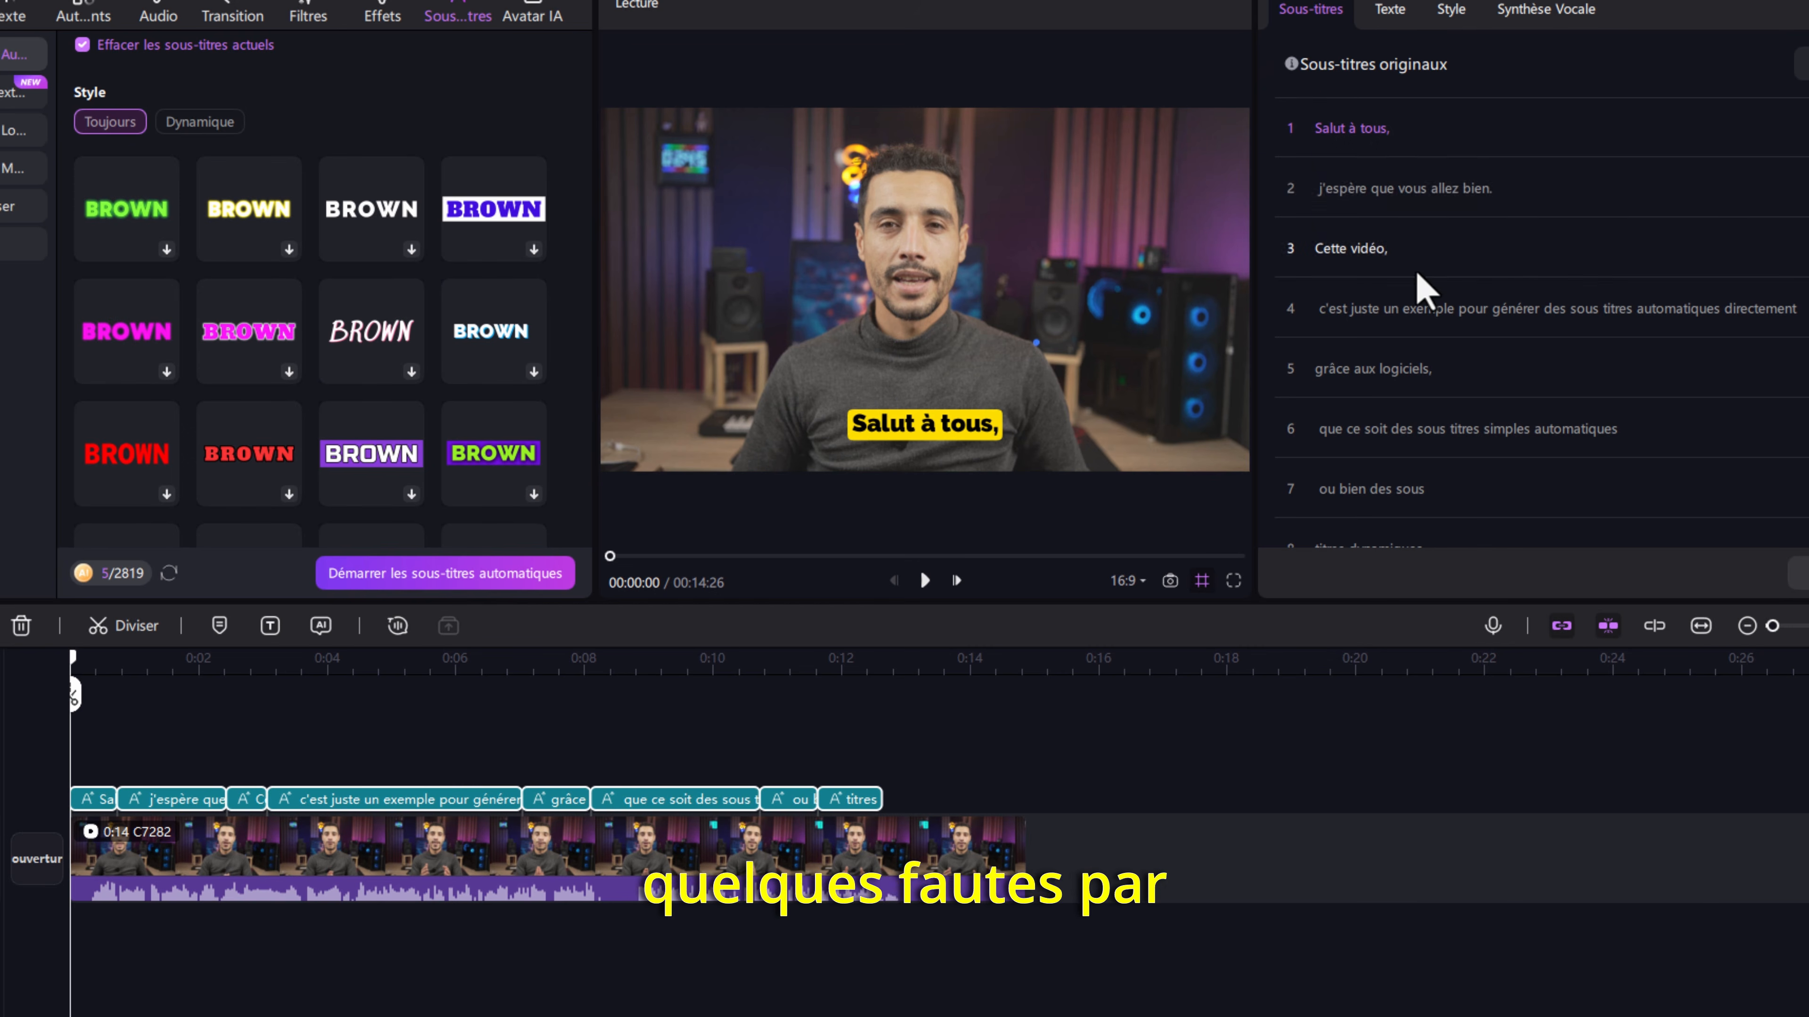
- Review the original subtitles list for mistakes and play the clip to check the subtitles in the preview
scroll(1488, 300, down, 1)
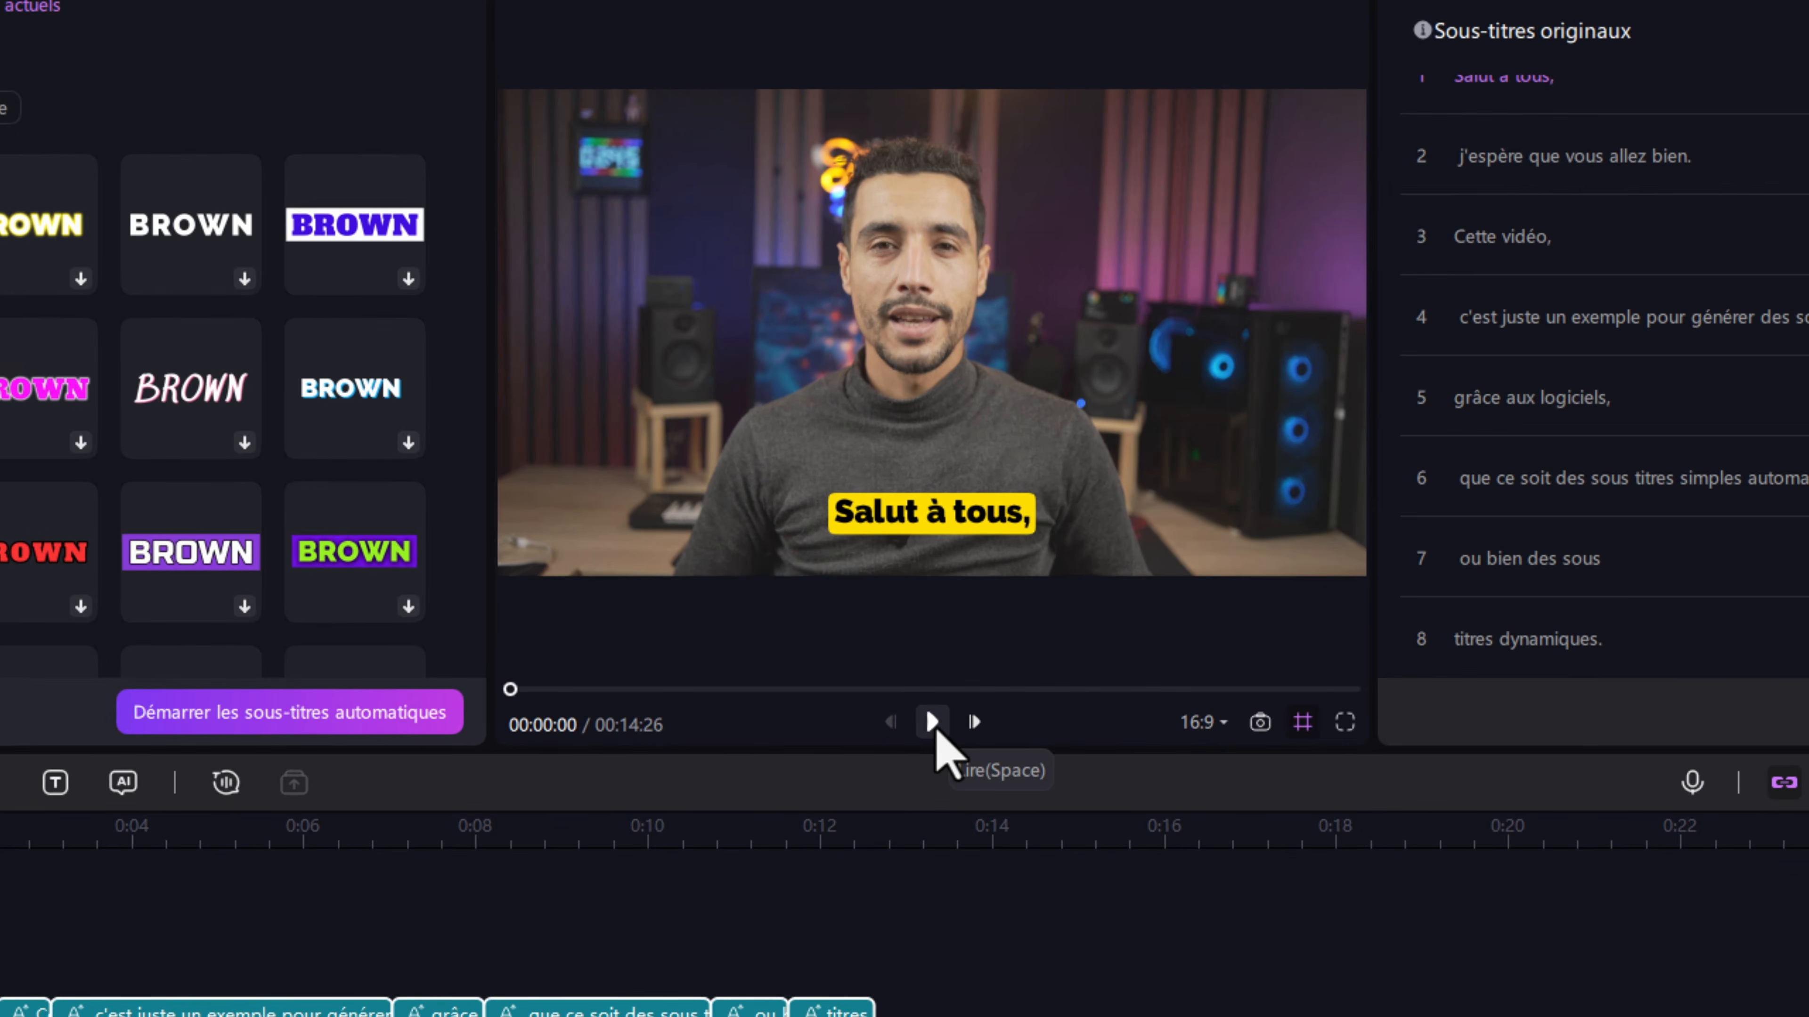
click(932, 724)
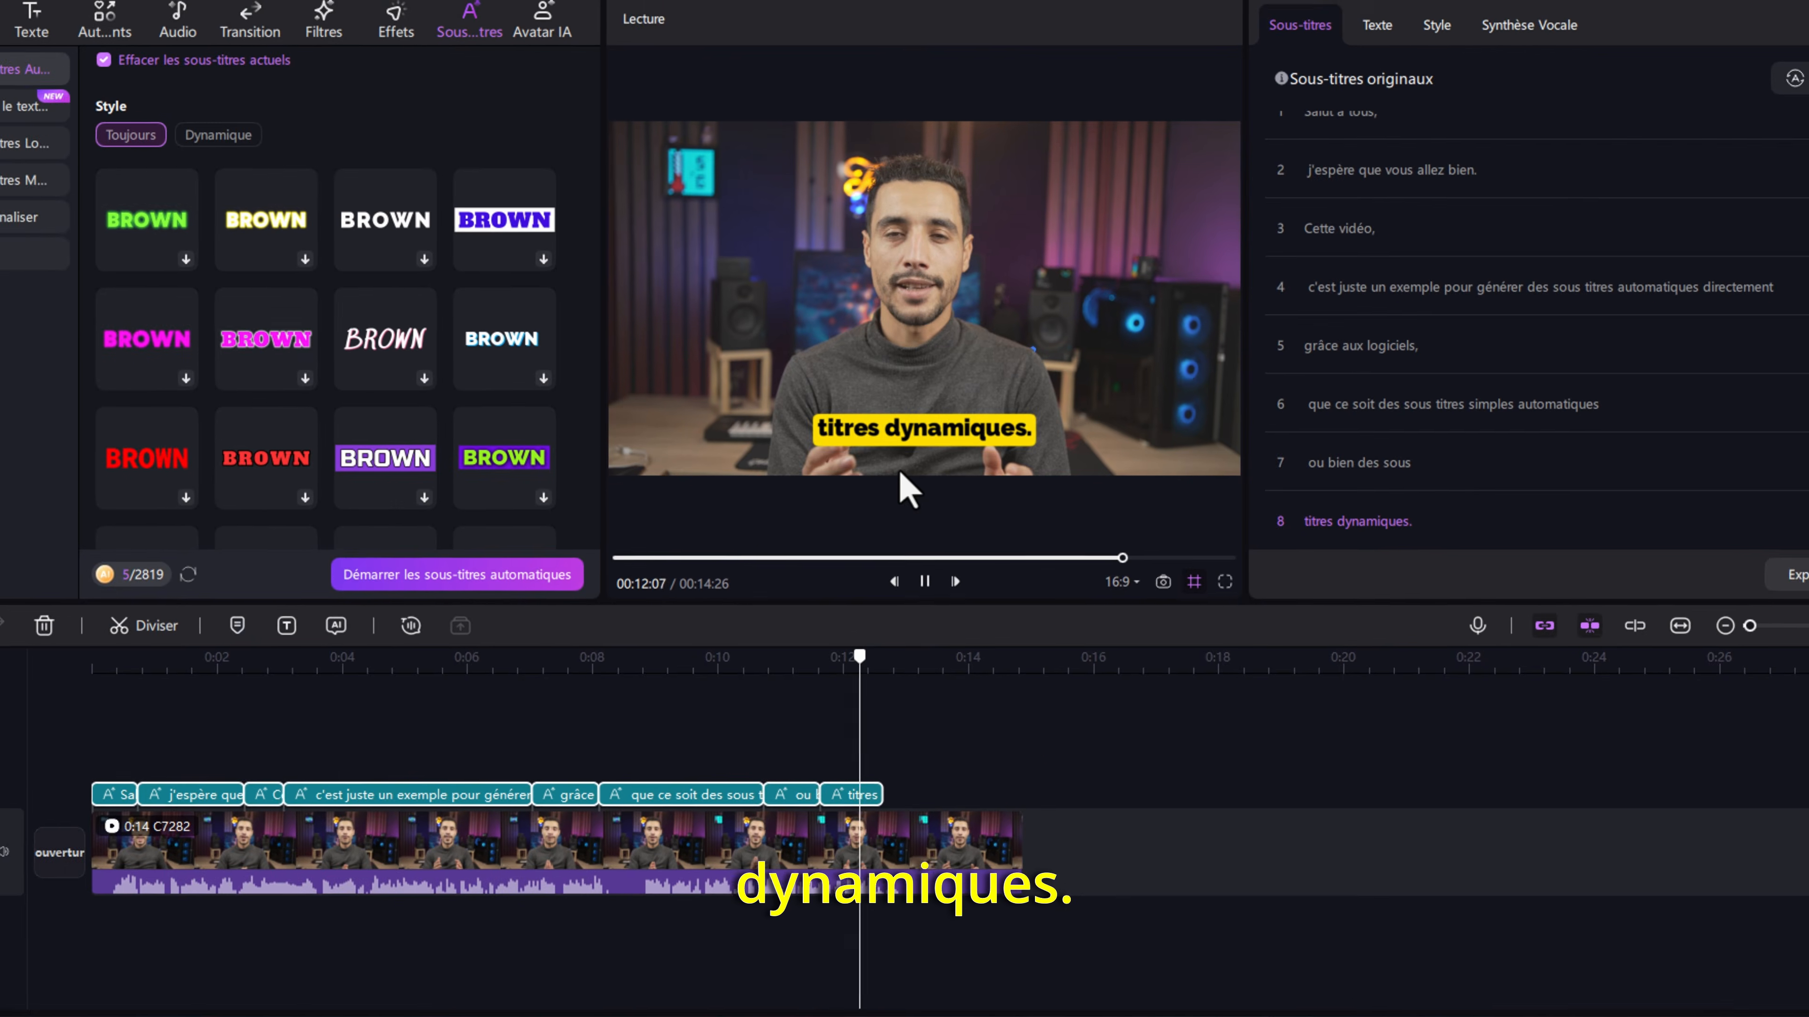
key(space)
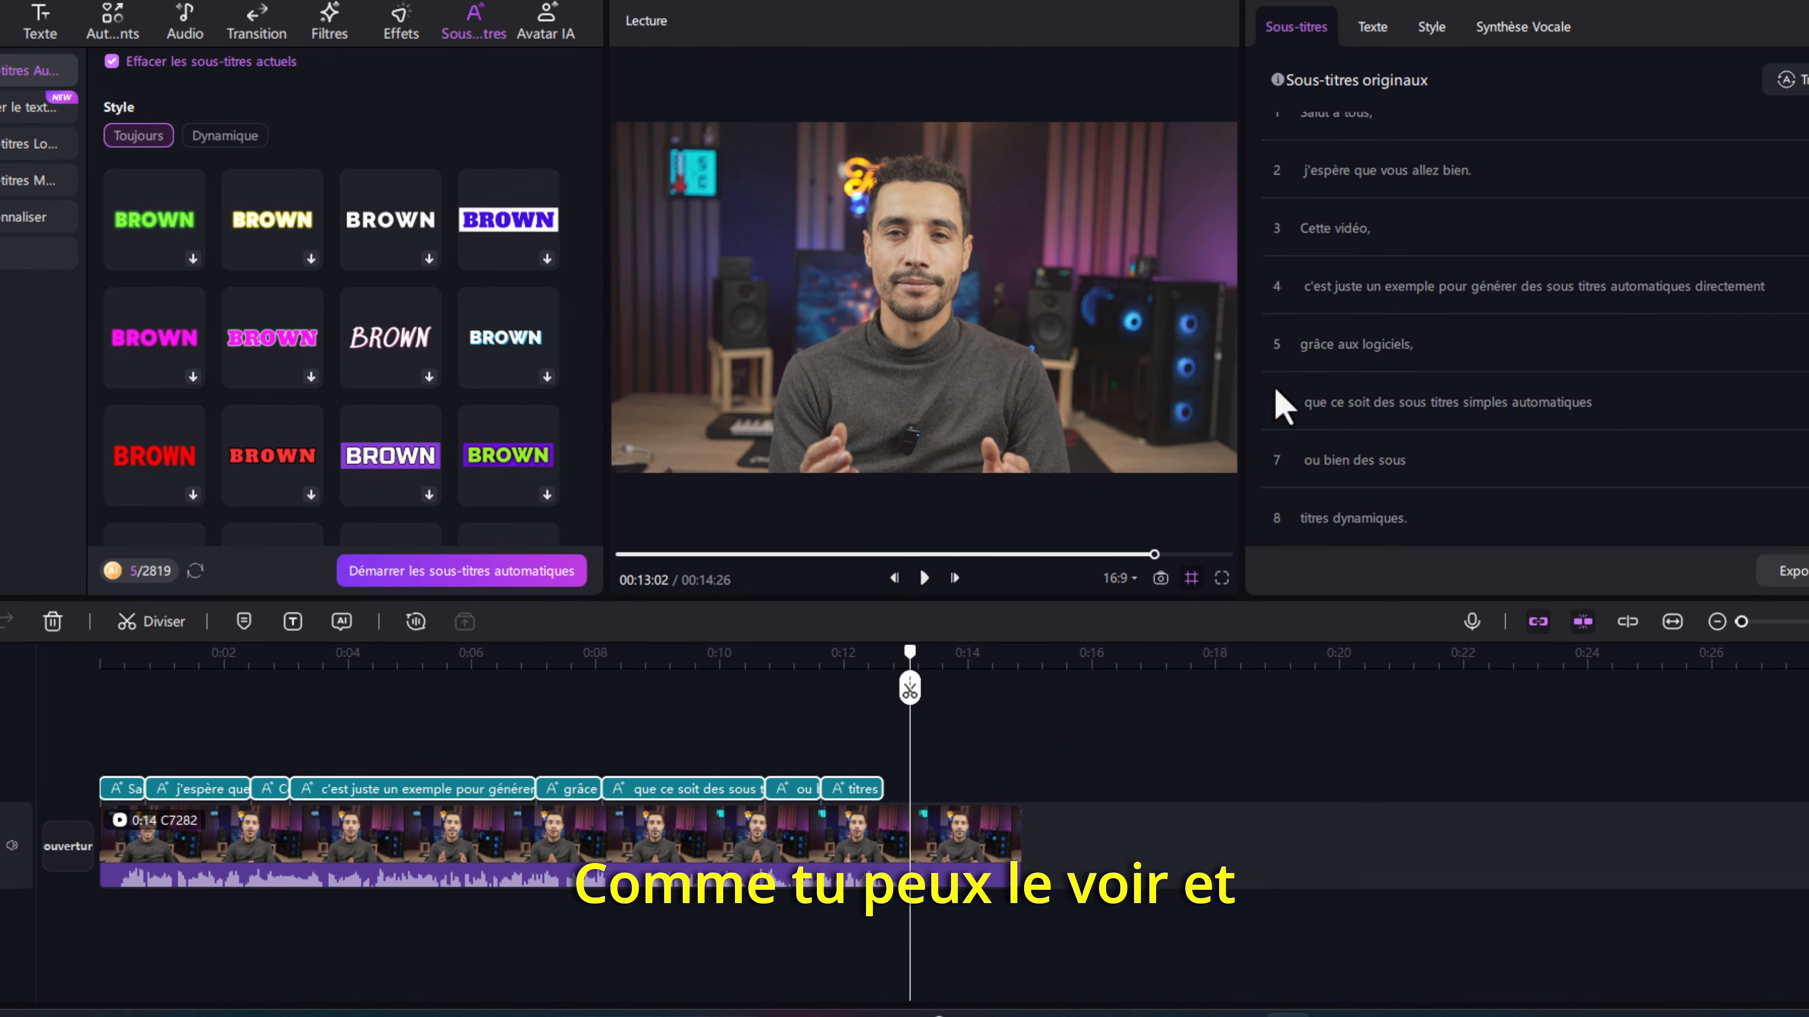
scroll(1438, 356, up, 1)
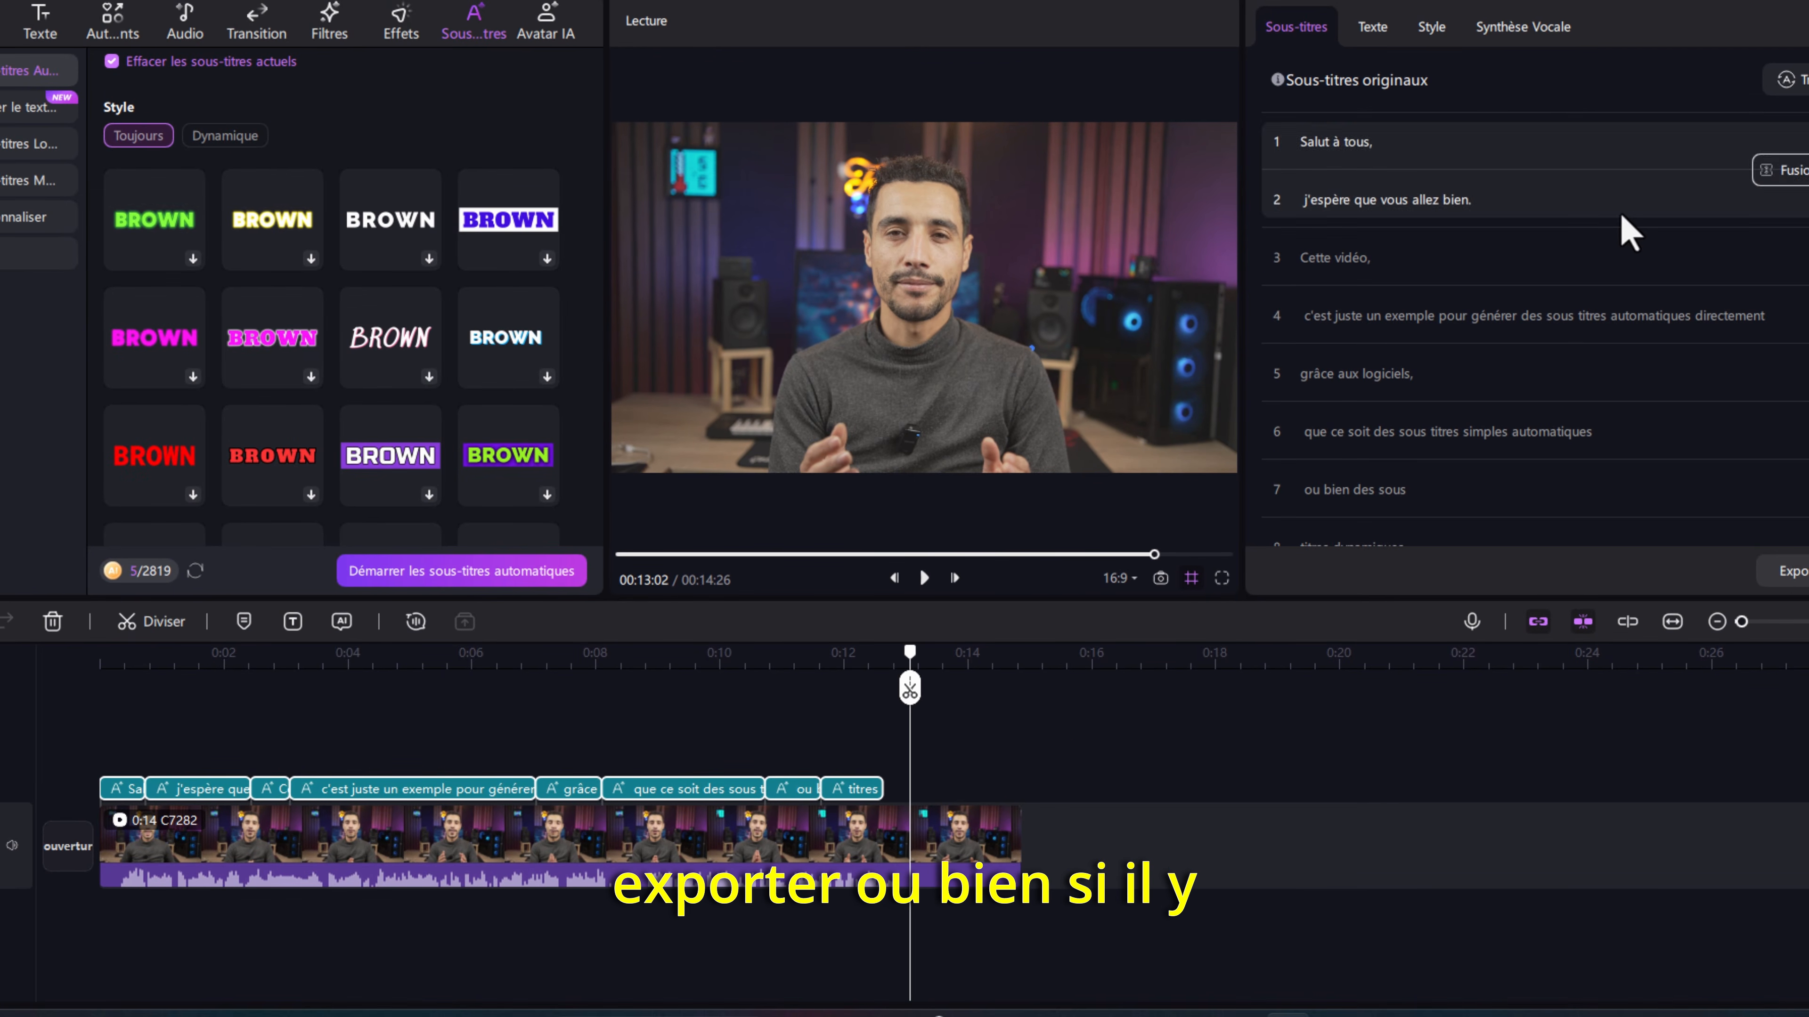
scroll(1564, 242, down, 1)
- Select the "c'est juste un exemple pour générer" subtitle on the timeline
click(420, 720)
click(418, 789)
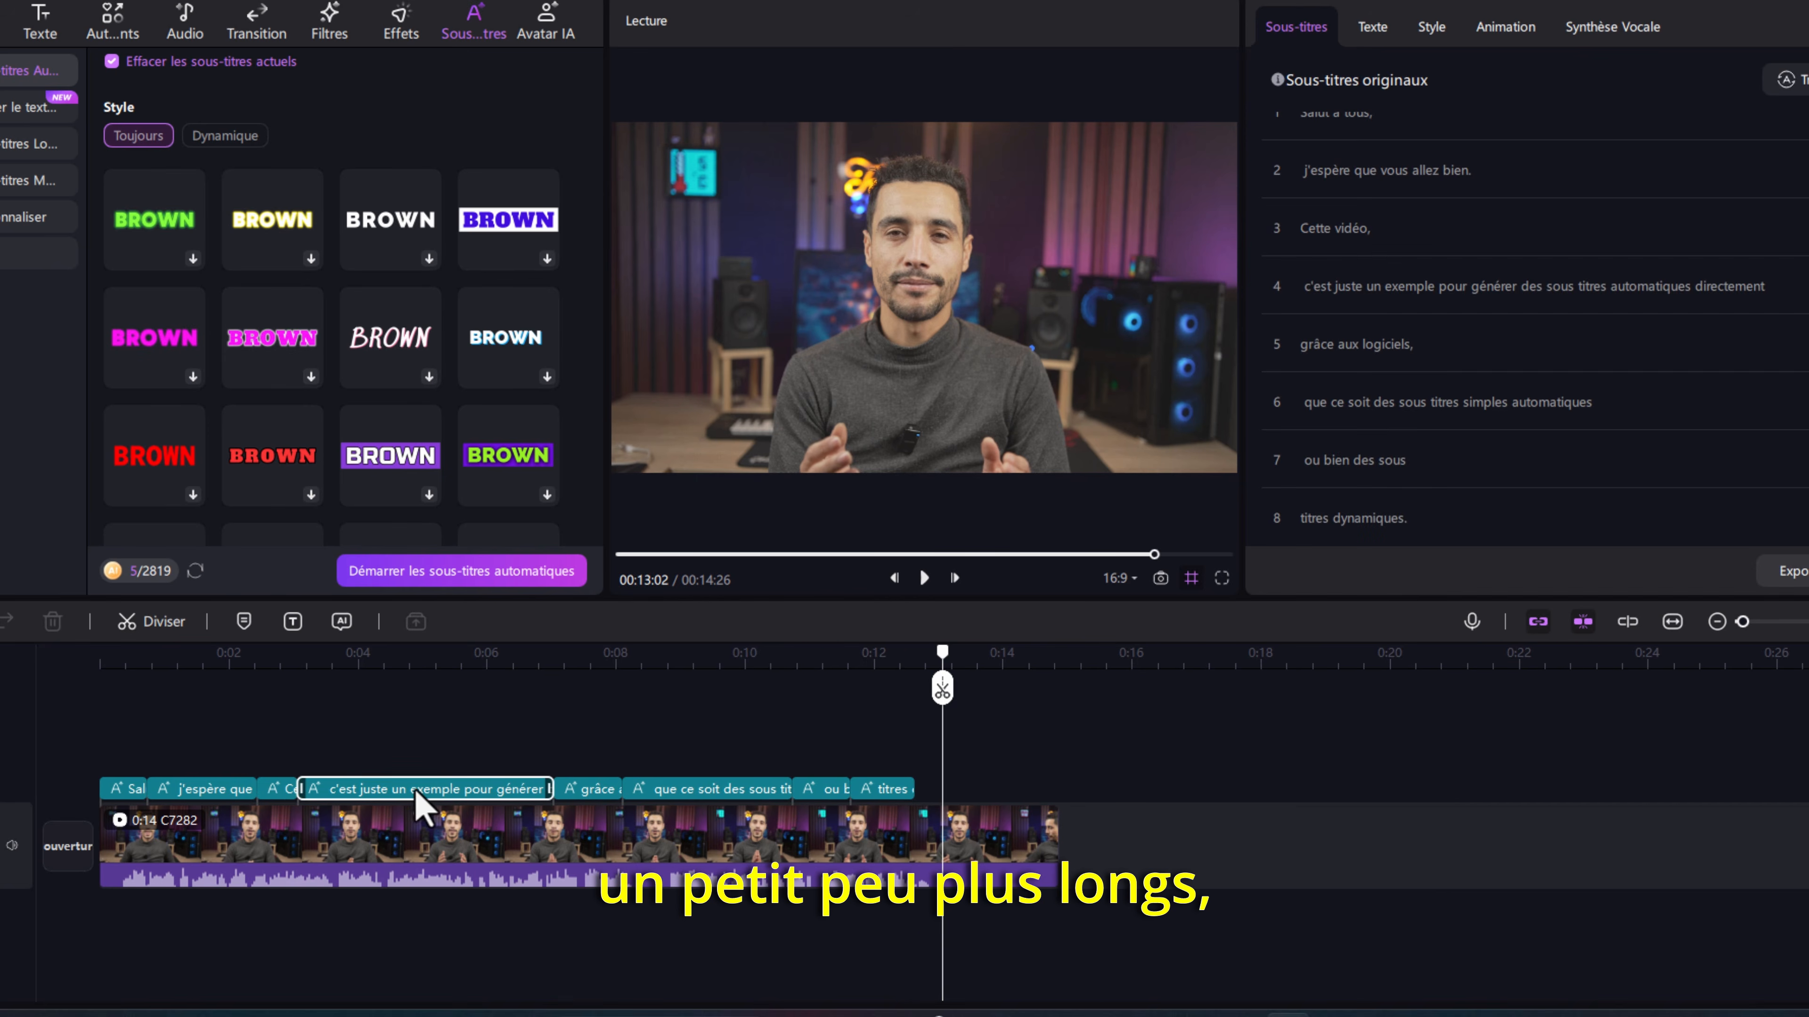
click(445, 659)
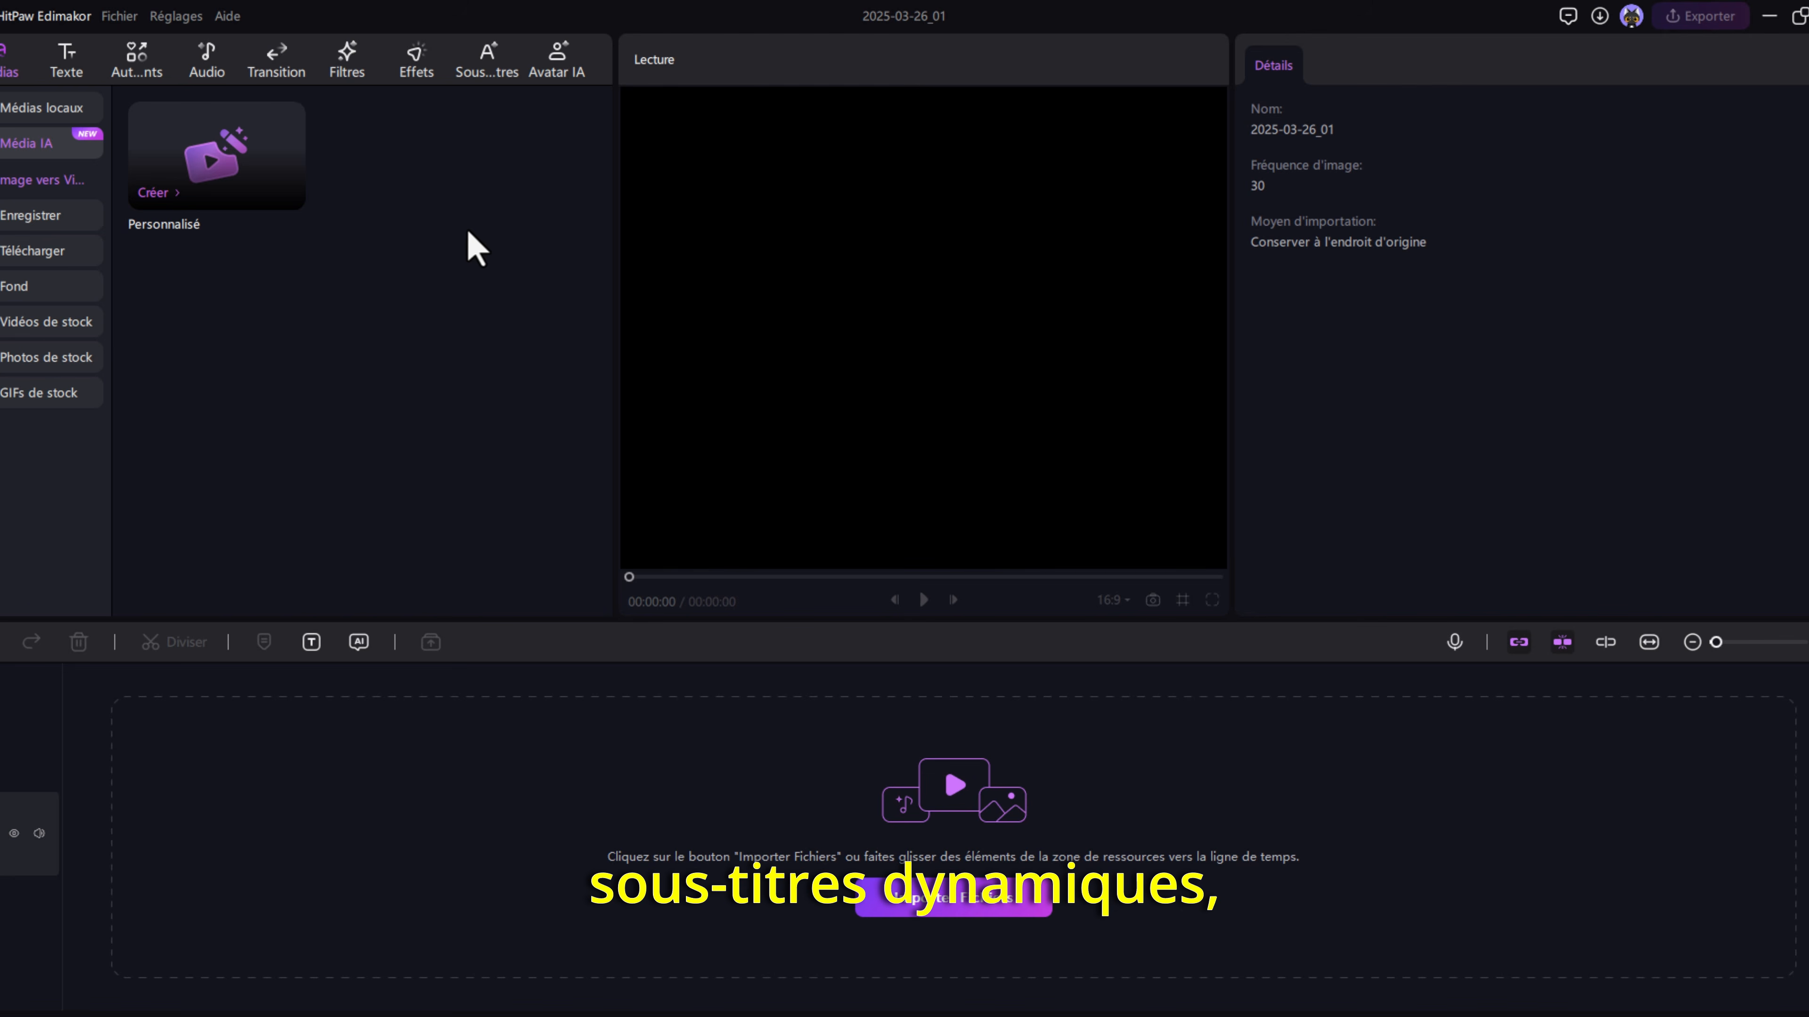
- Place the C7282 clip from the local media on the empty timeline
click(47, 113)
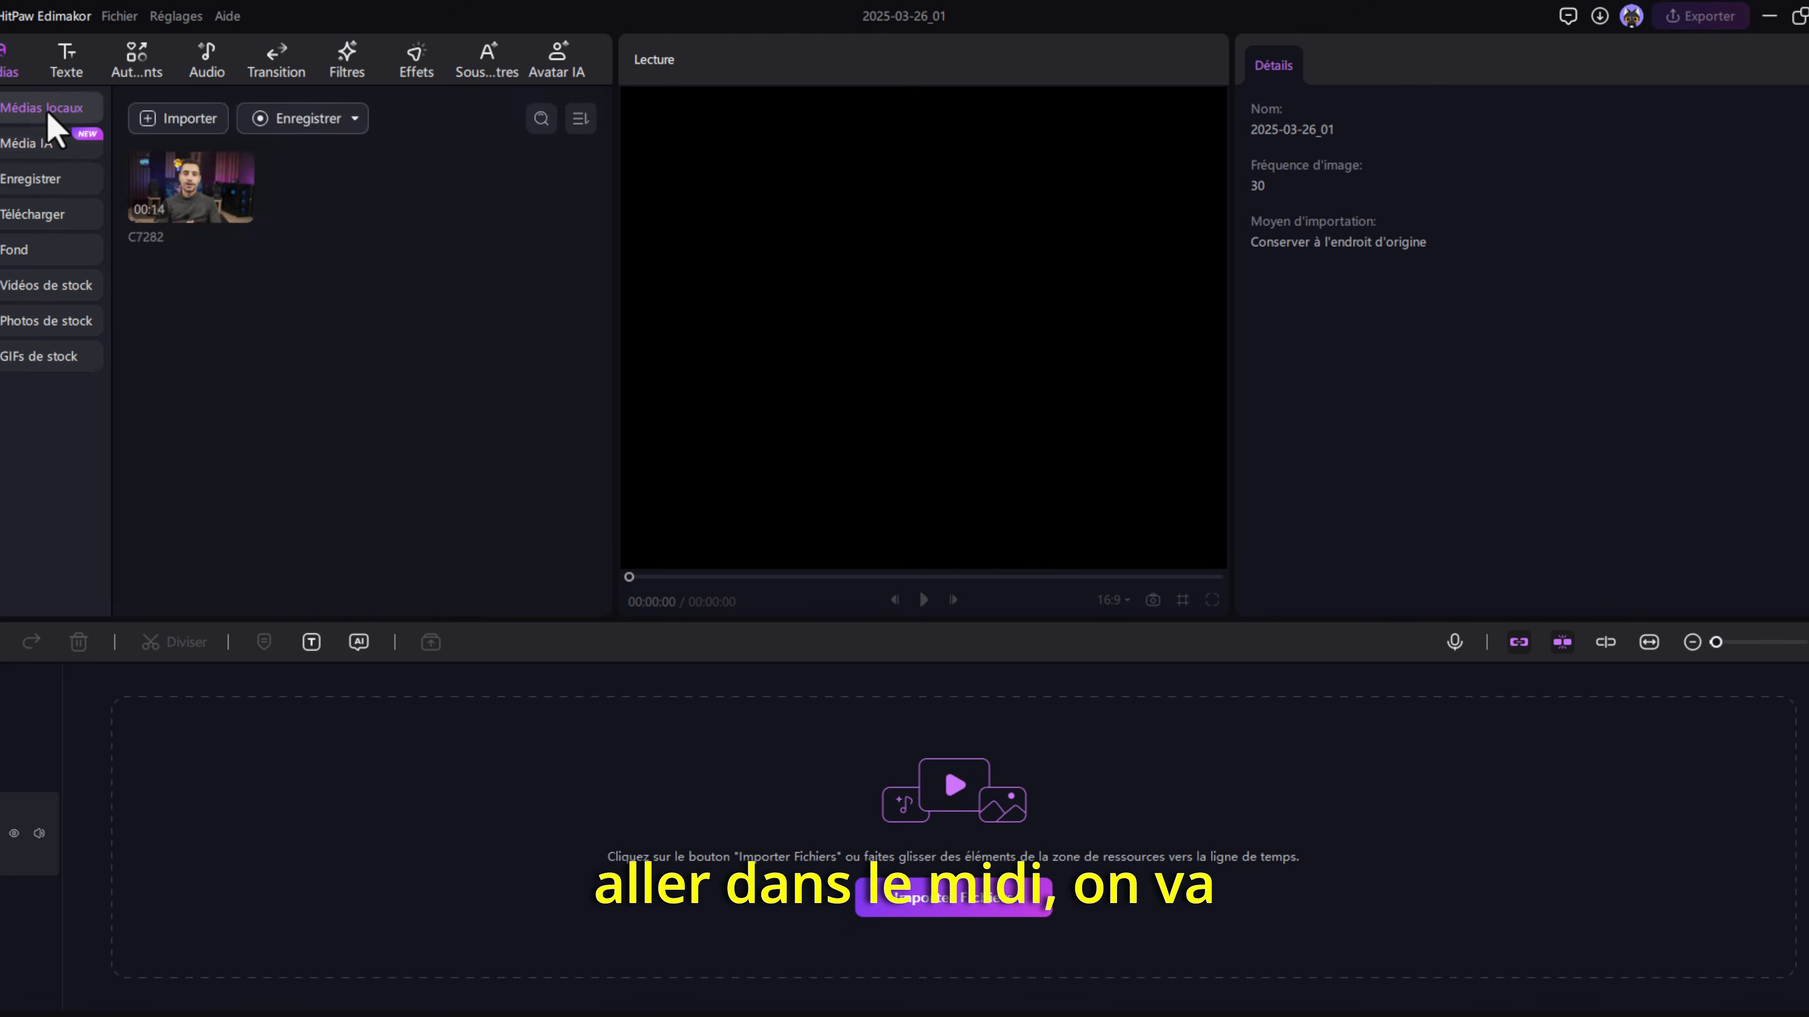
drag(206, 208, 545, 840)
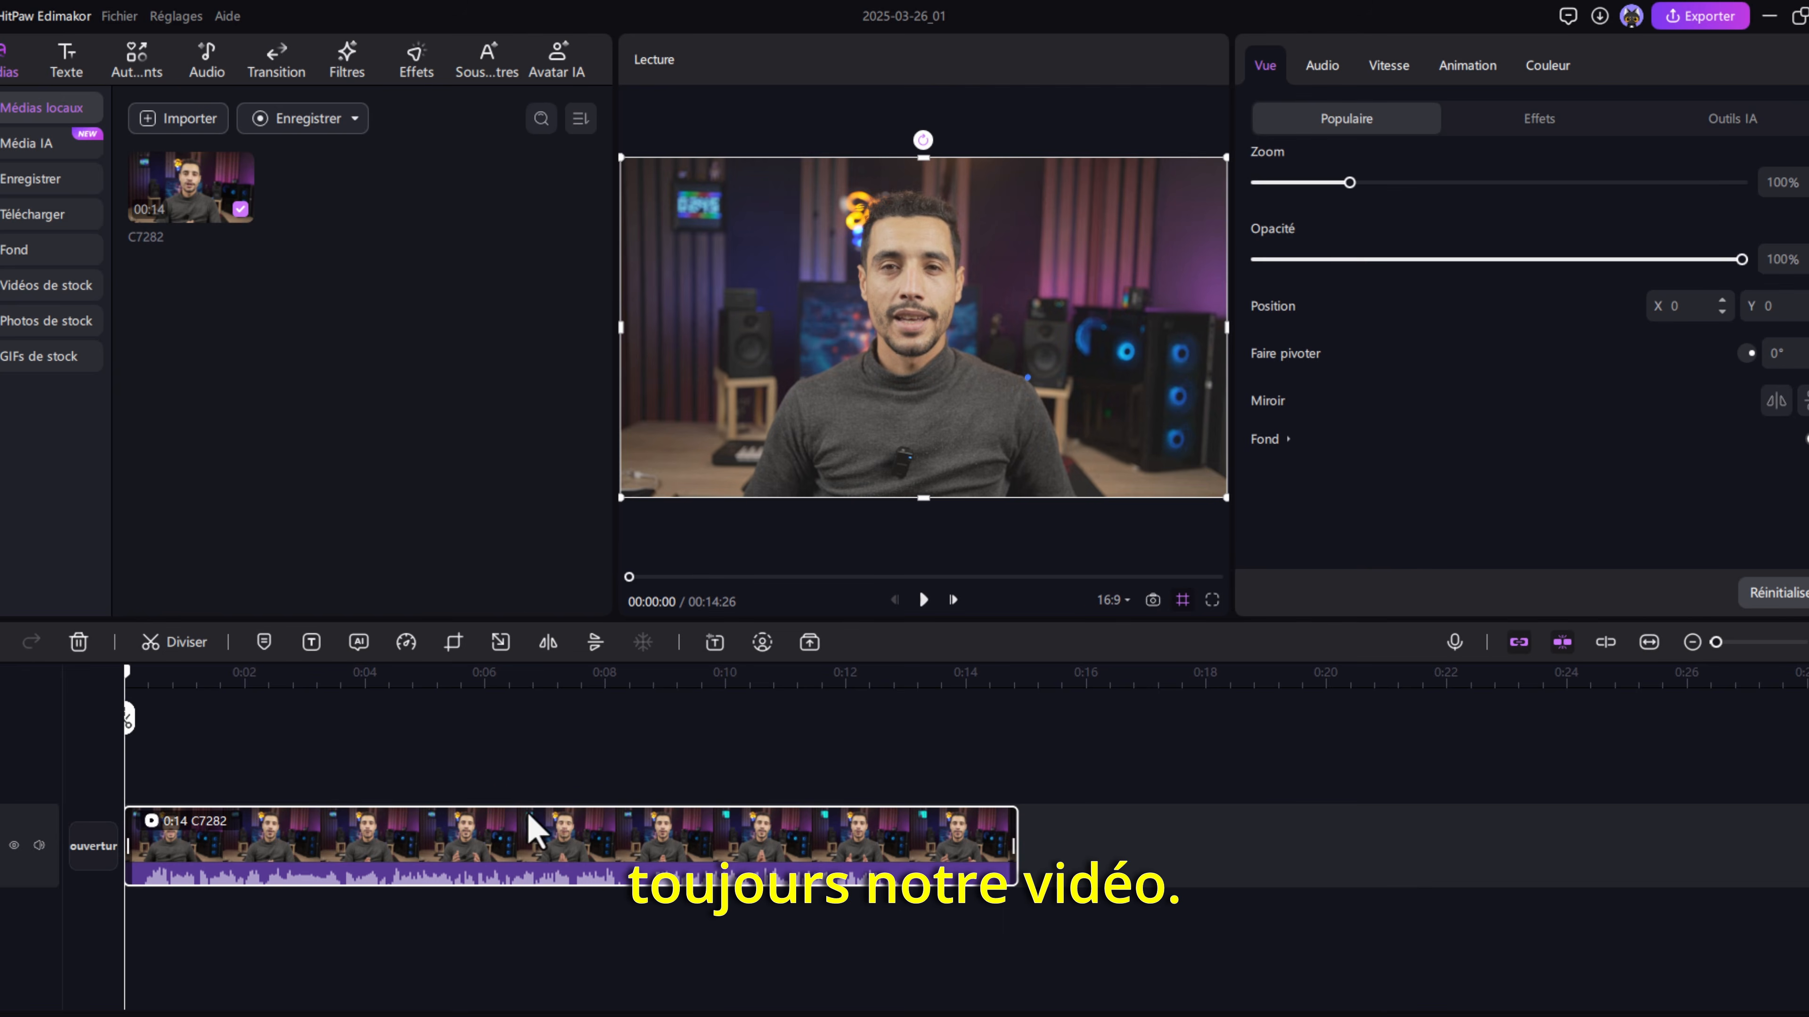
- Set up automatic subtitles with Français as original language and the yellow italic BROWN dynamic style
click(475, 67)
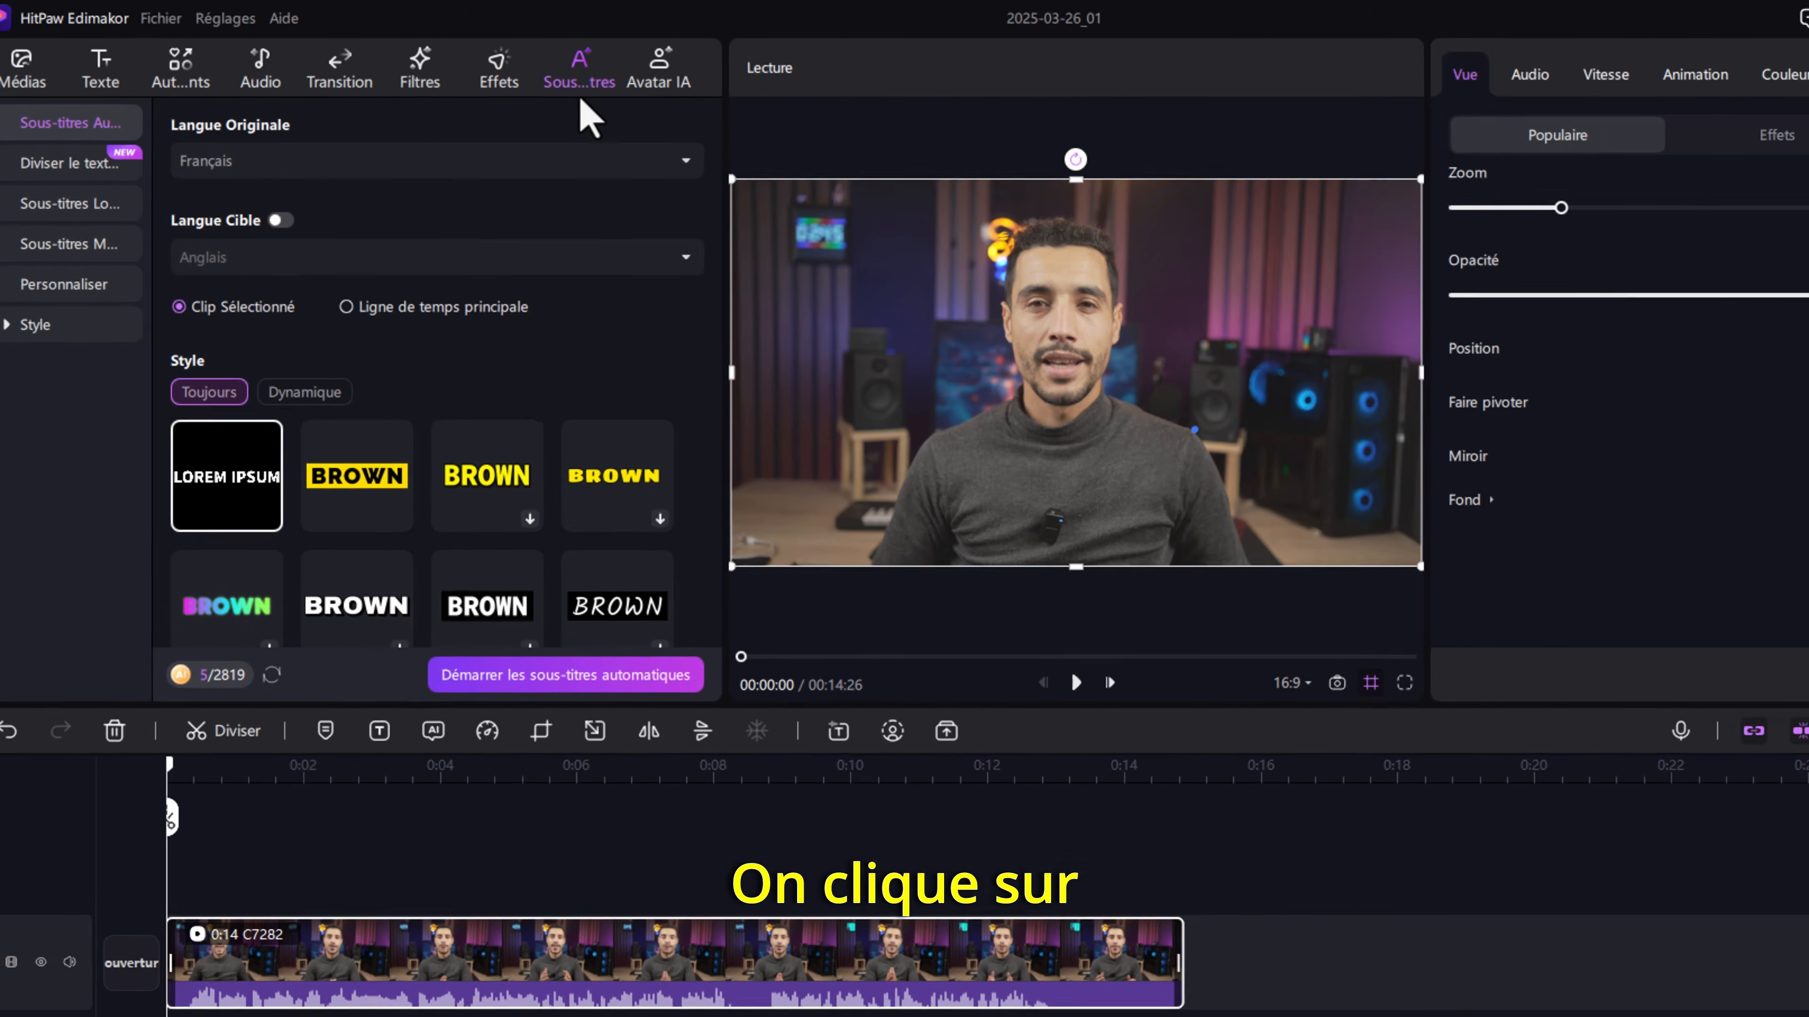
click(213, 142)
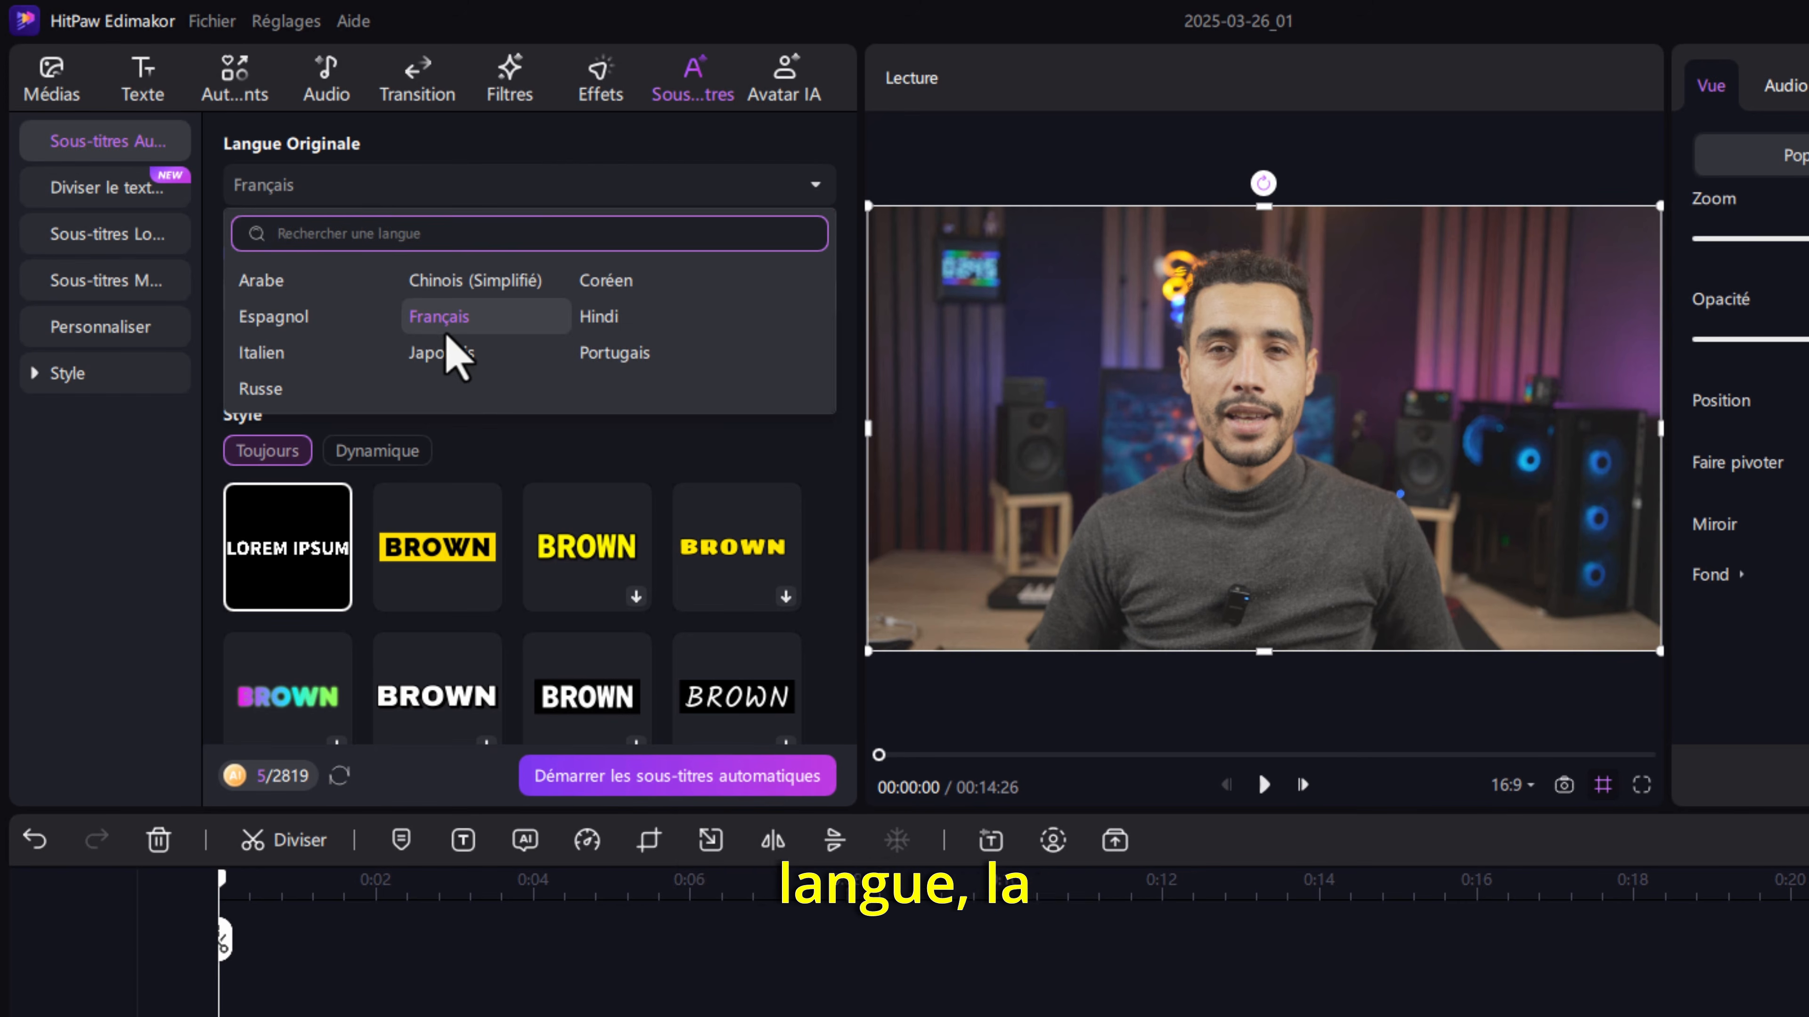
click(430, 324)
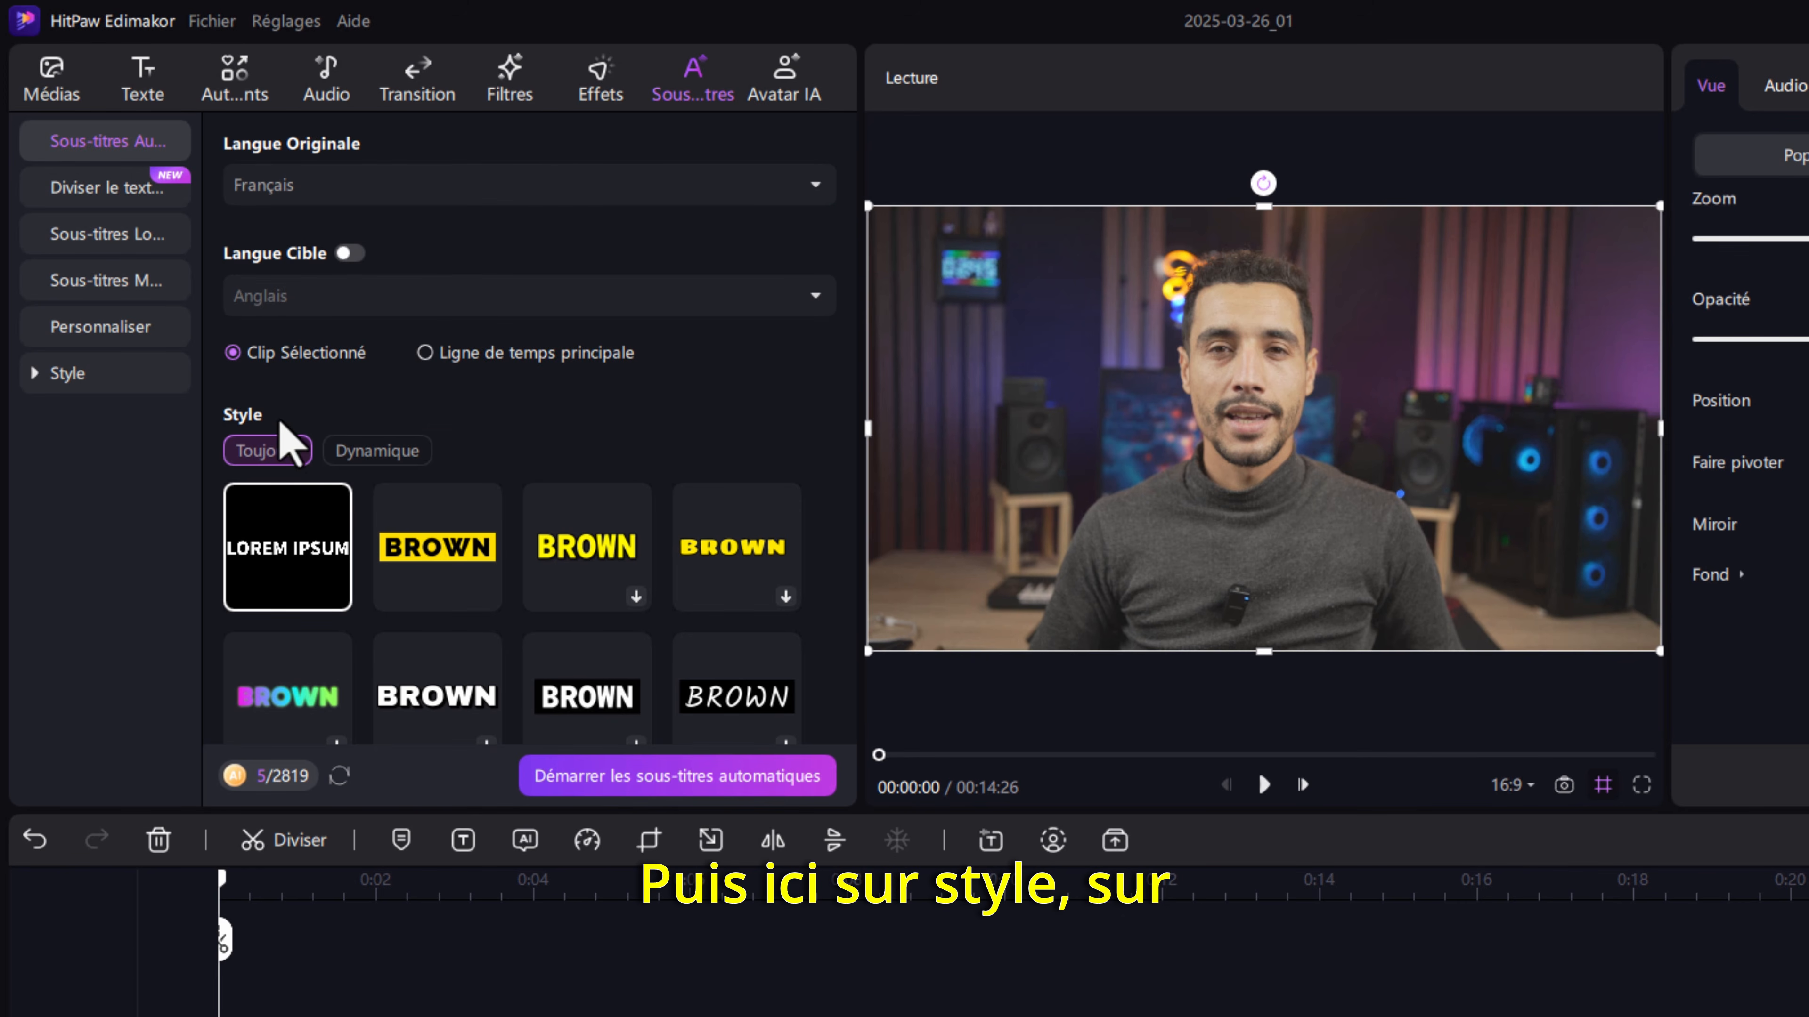
click(349, 455)
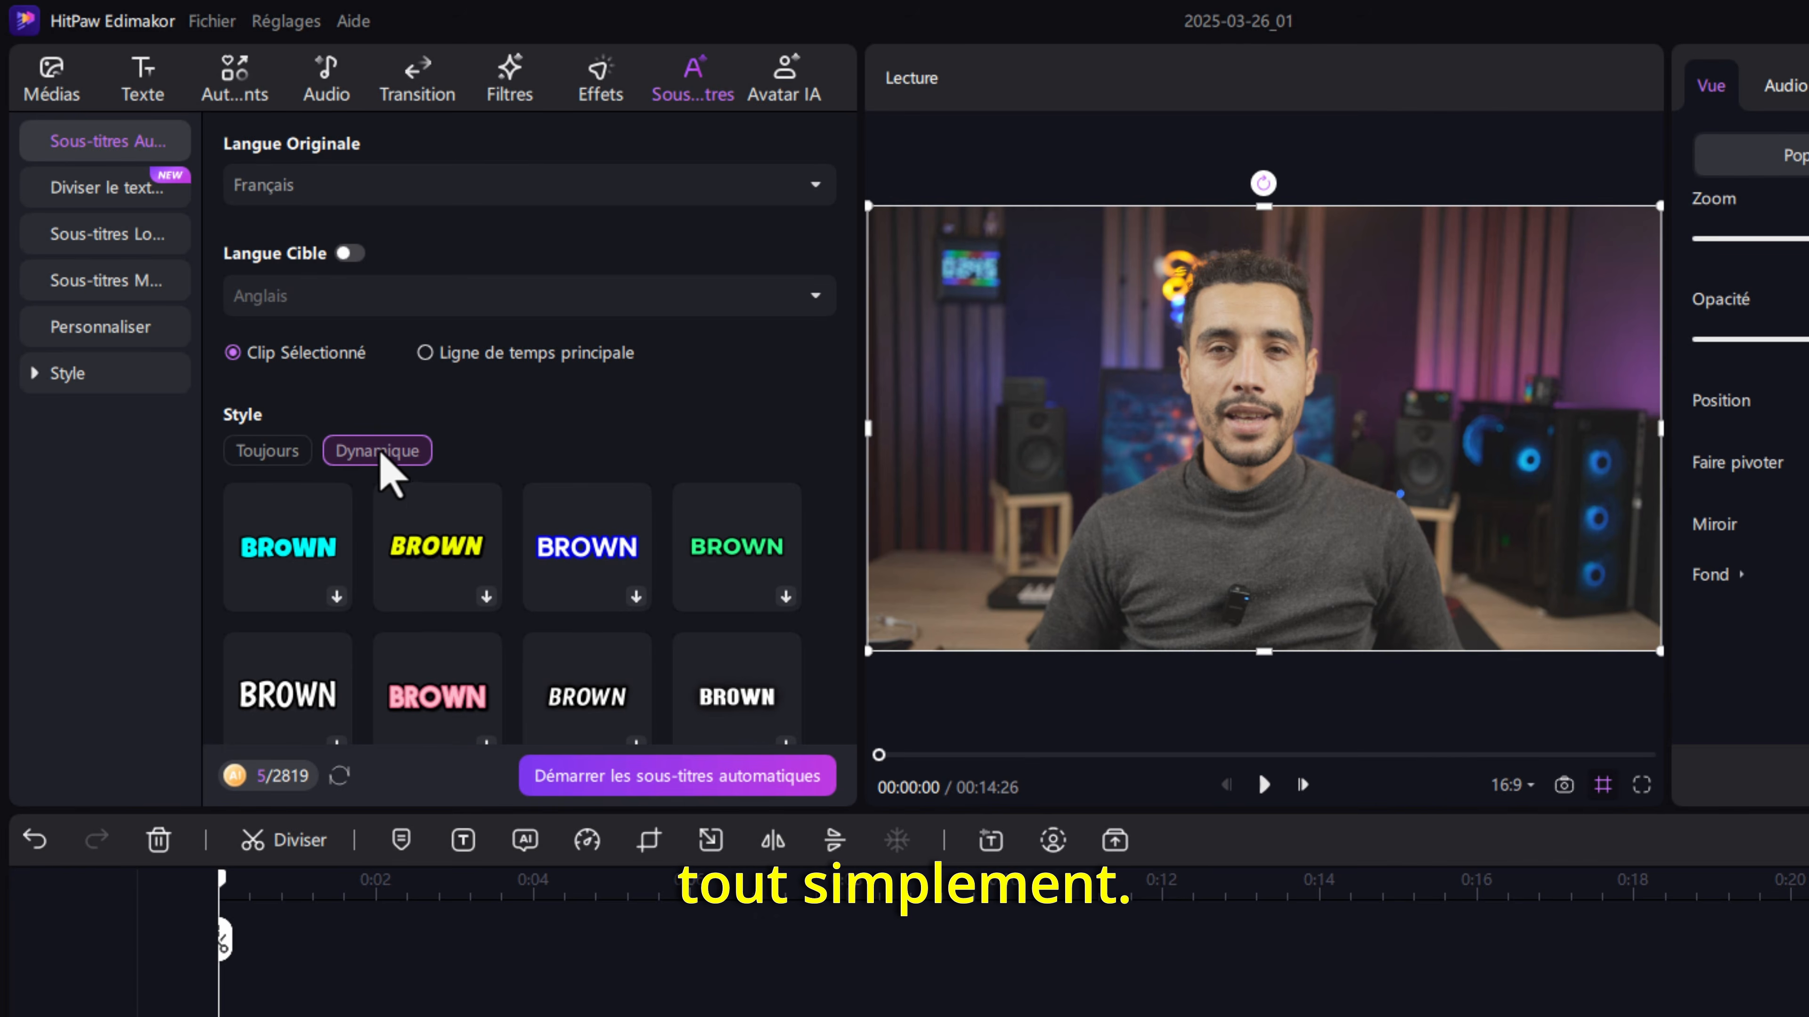
click(481, 579)
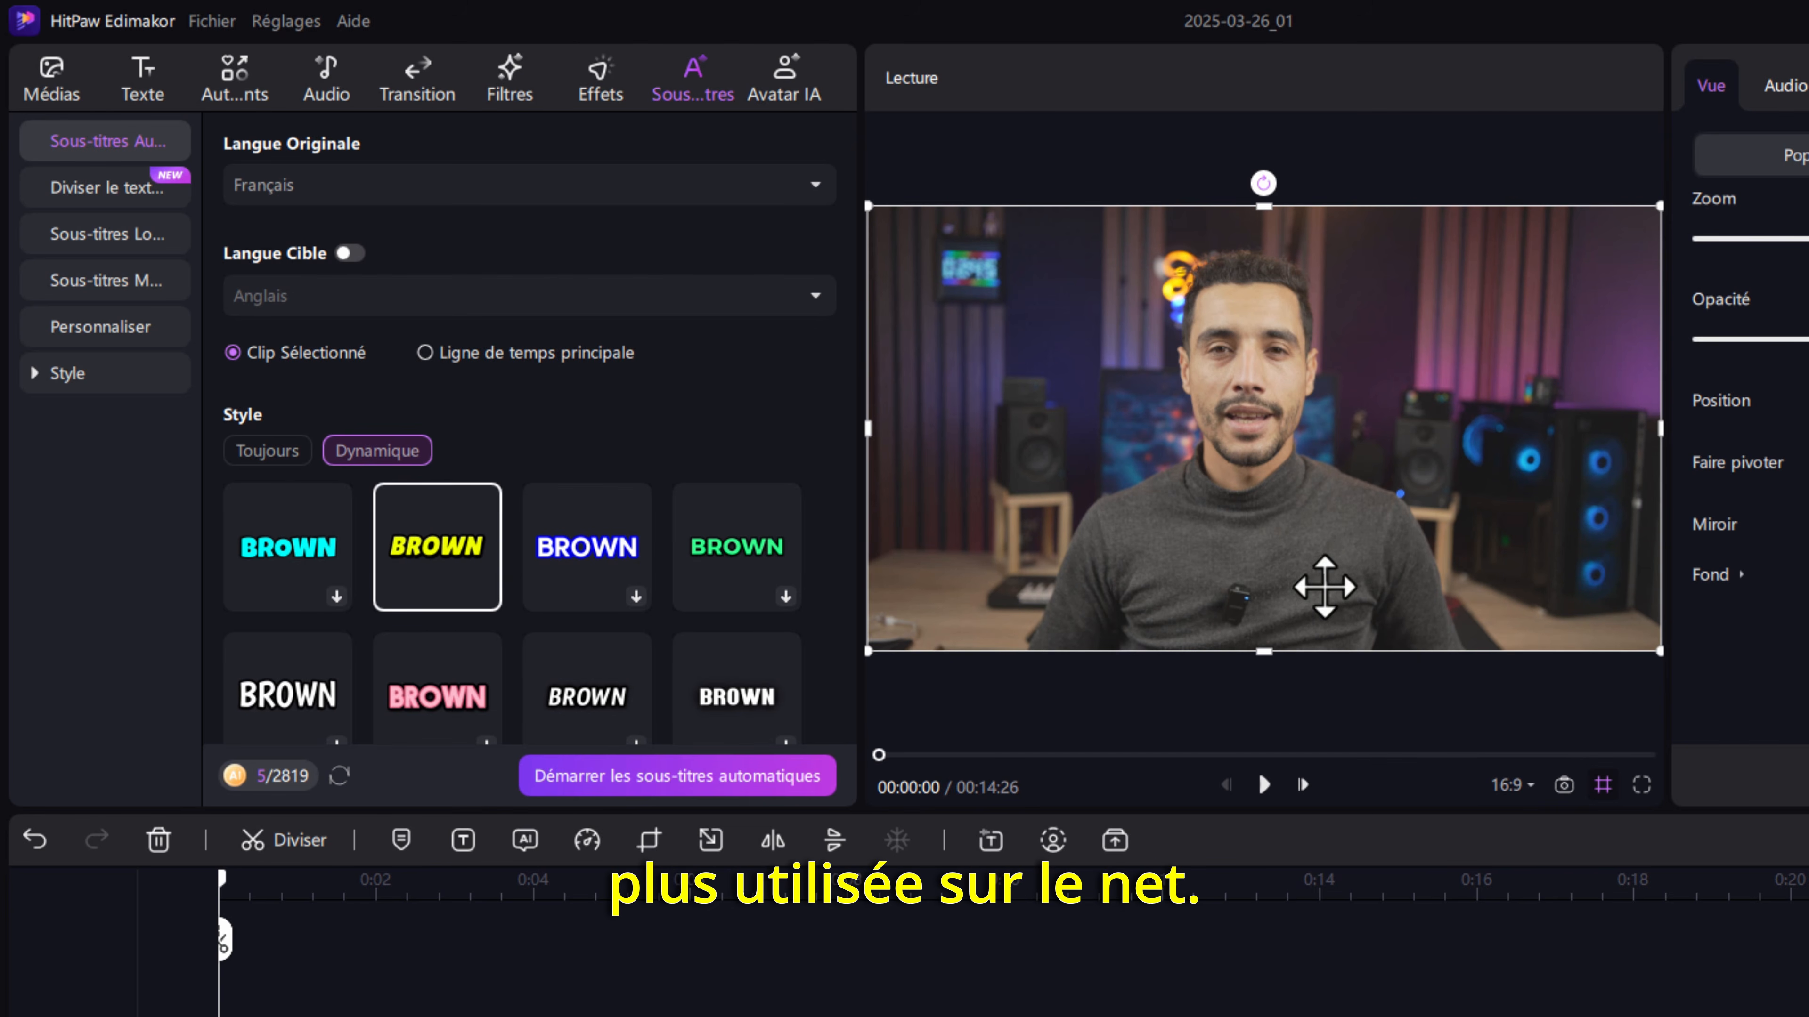
- Look through the remaining subtitle styles and generate the automatic dynamic subtitles for the selected clip
scroll(456, 576, down, 3)
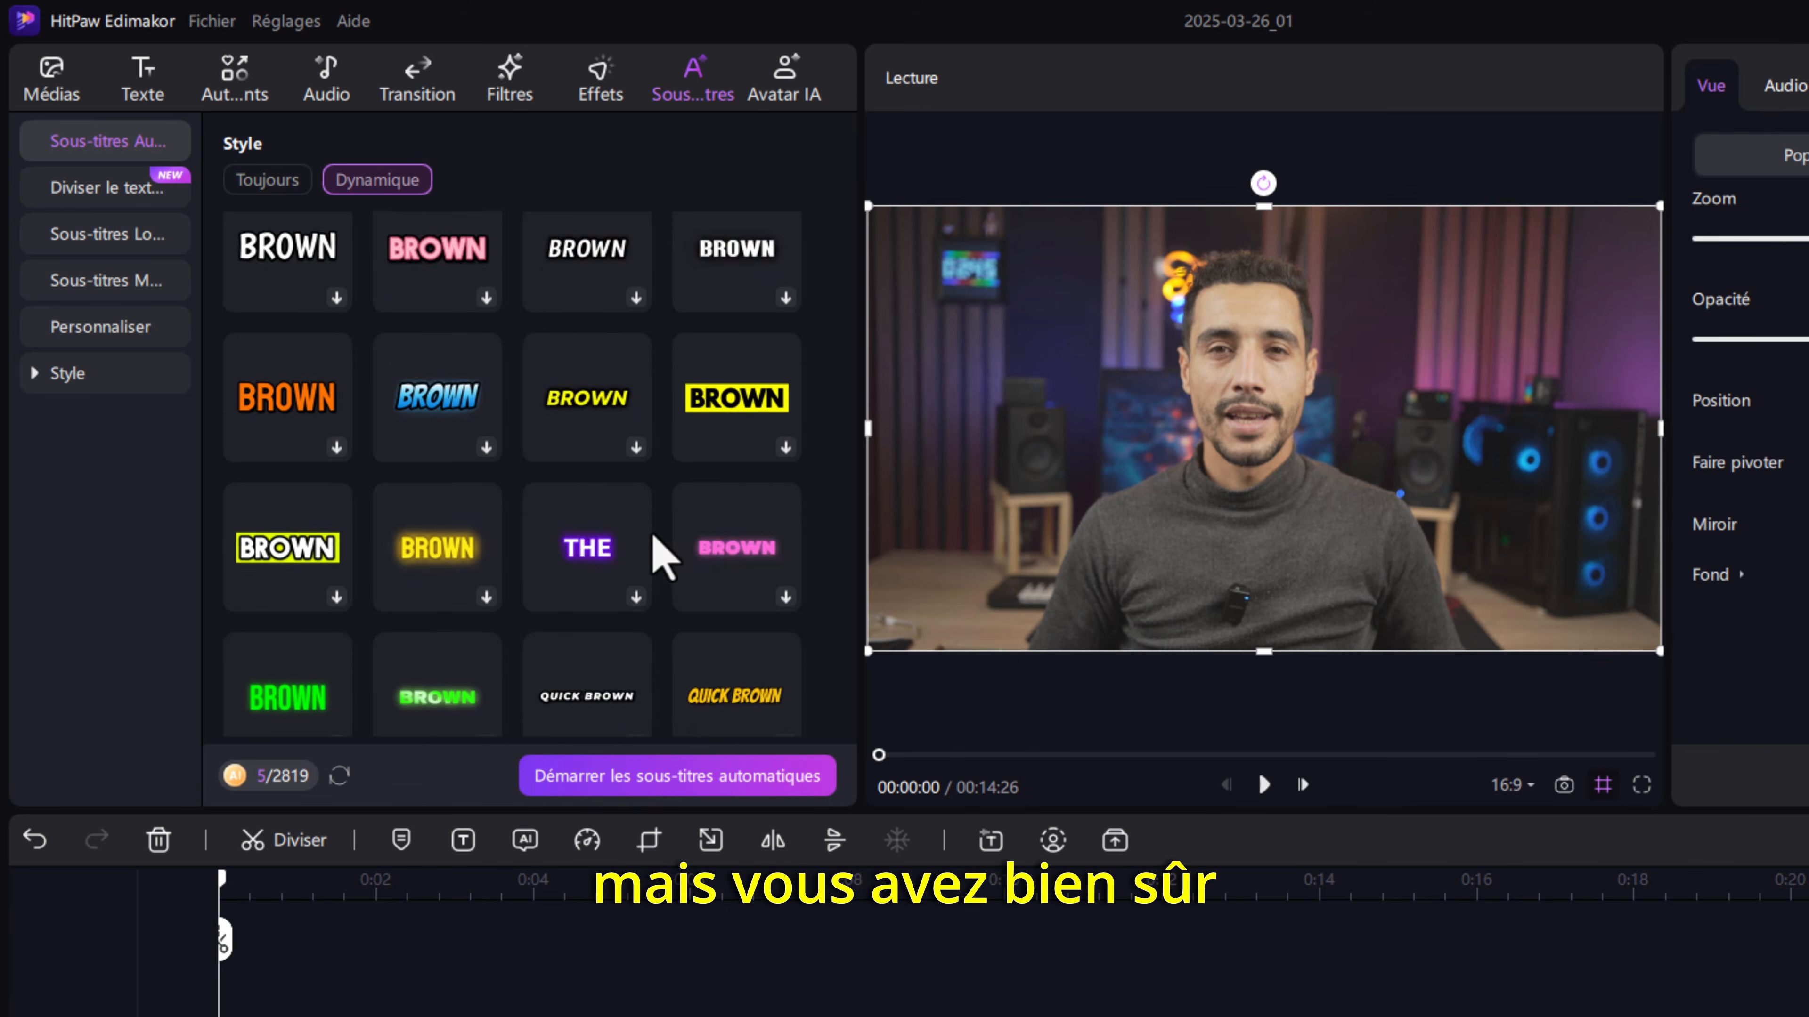
scroll(658, 545, down, 3)
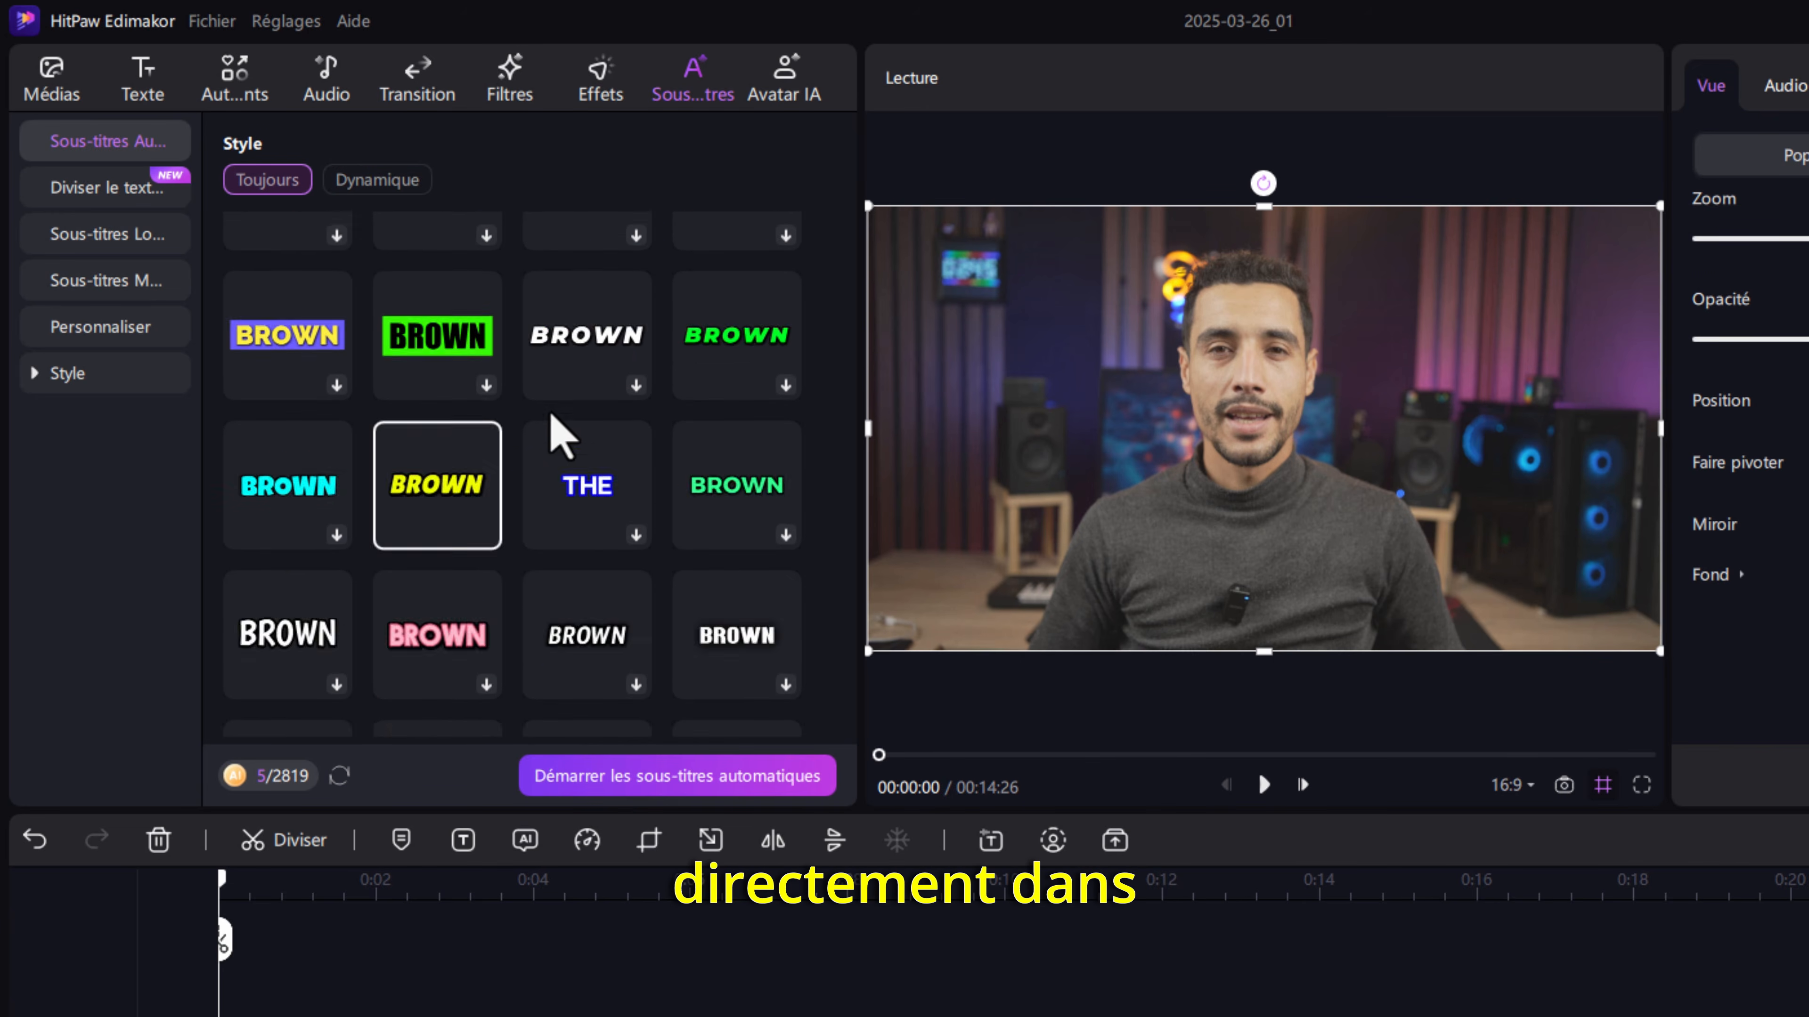
scroll(517, 513, down, 3)
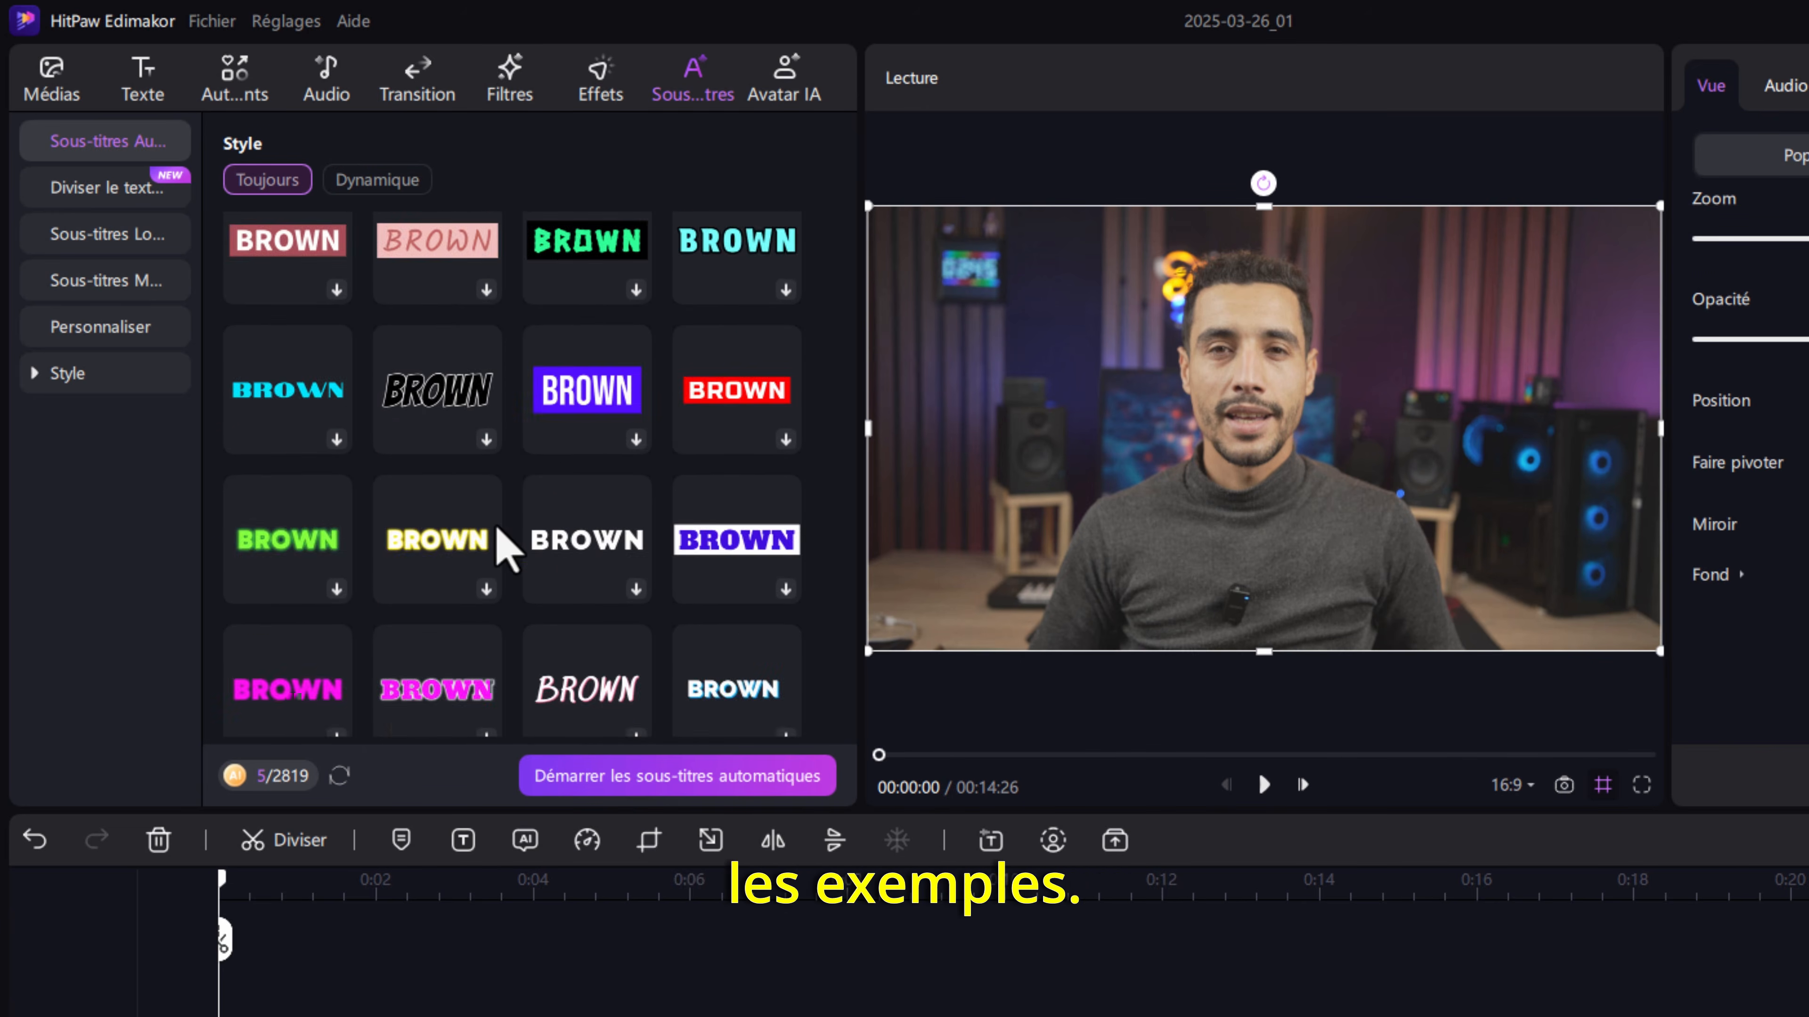
scroll(507, 548, up, 5)
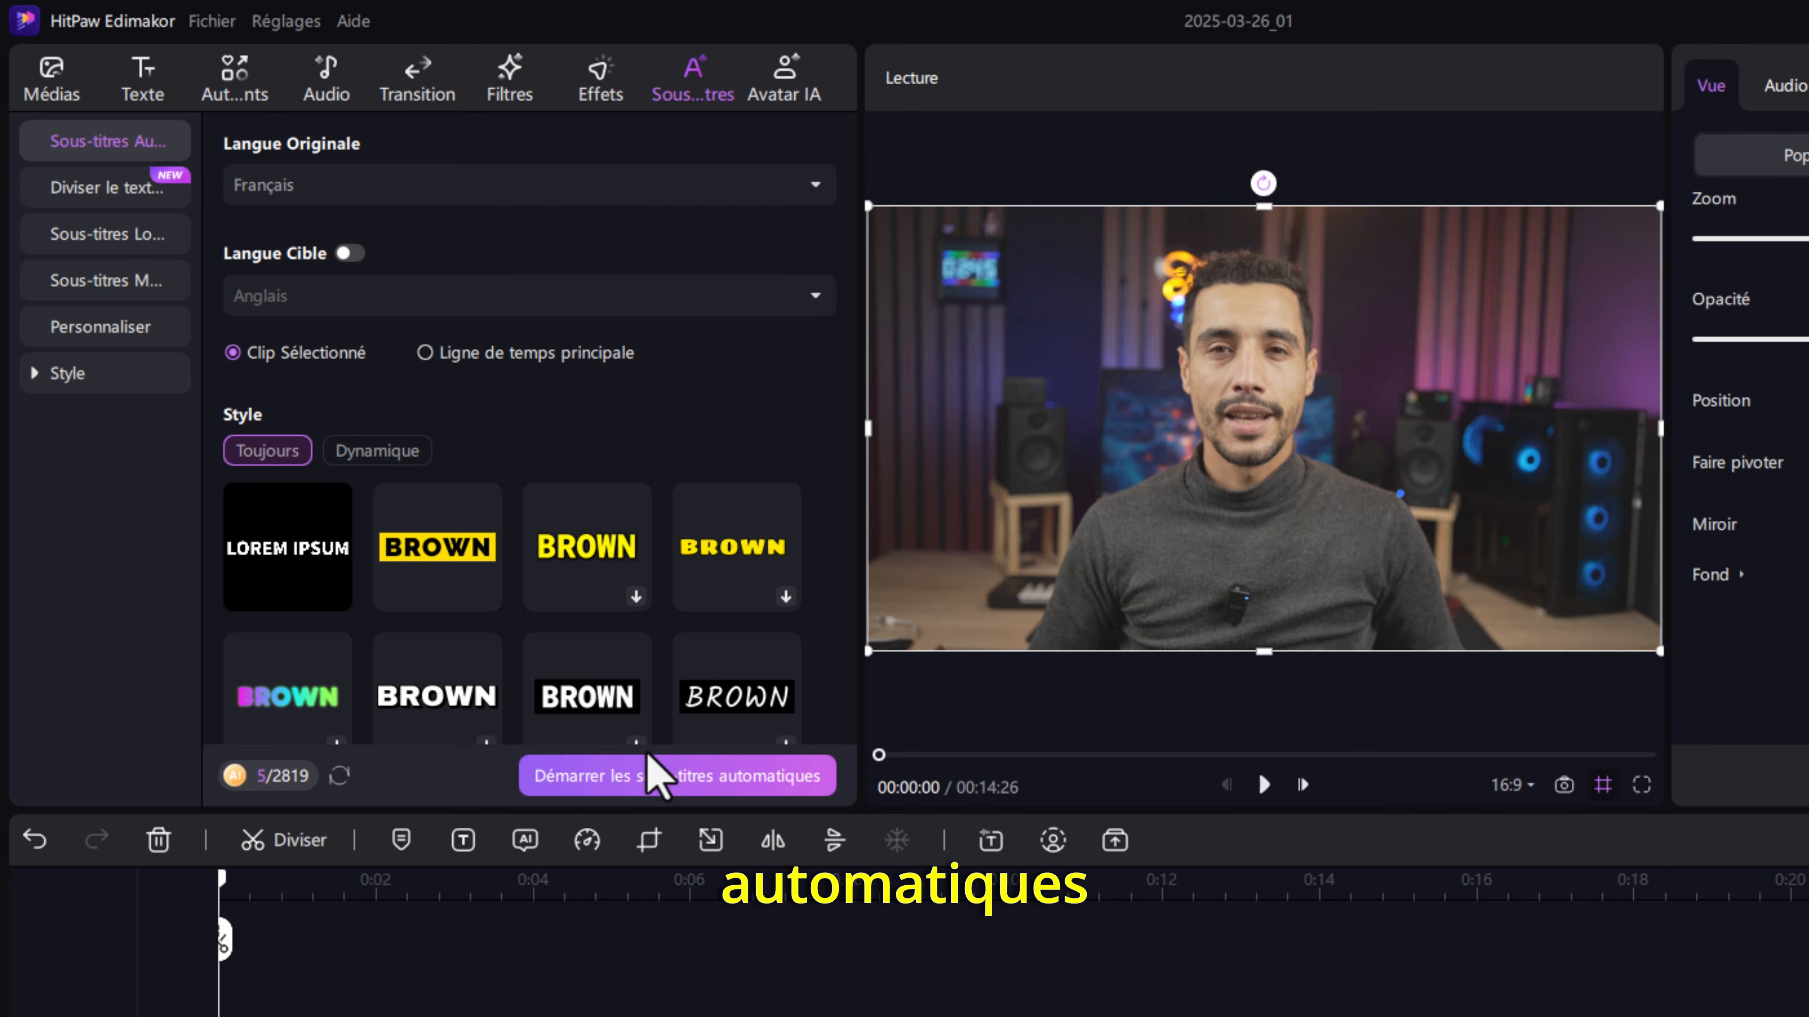
click(676, 791)
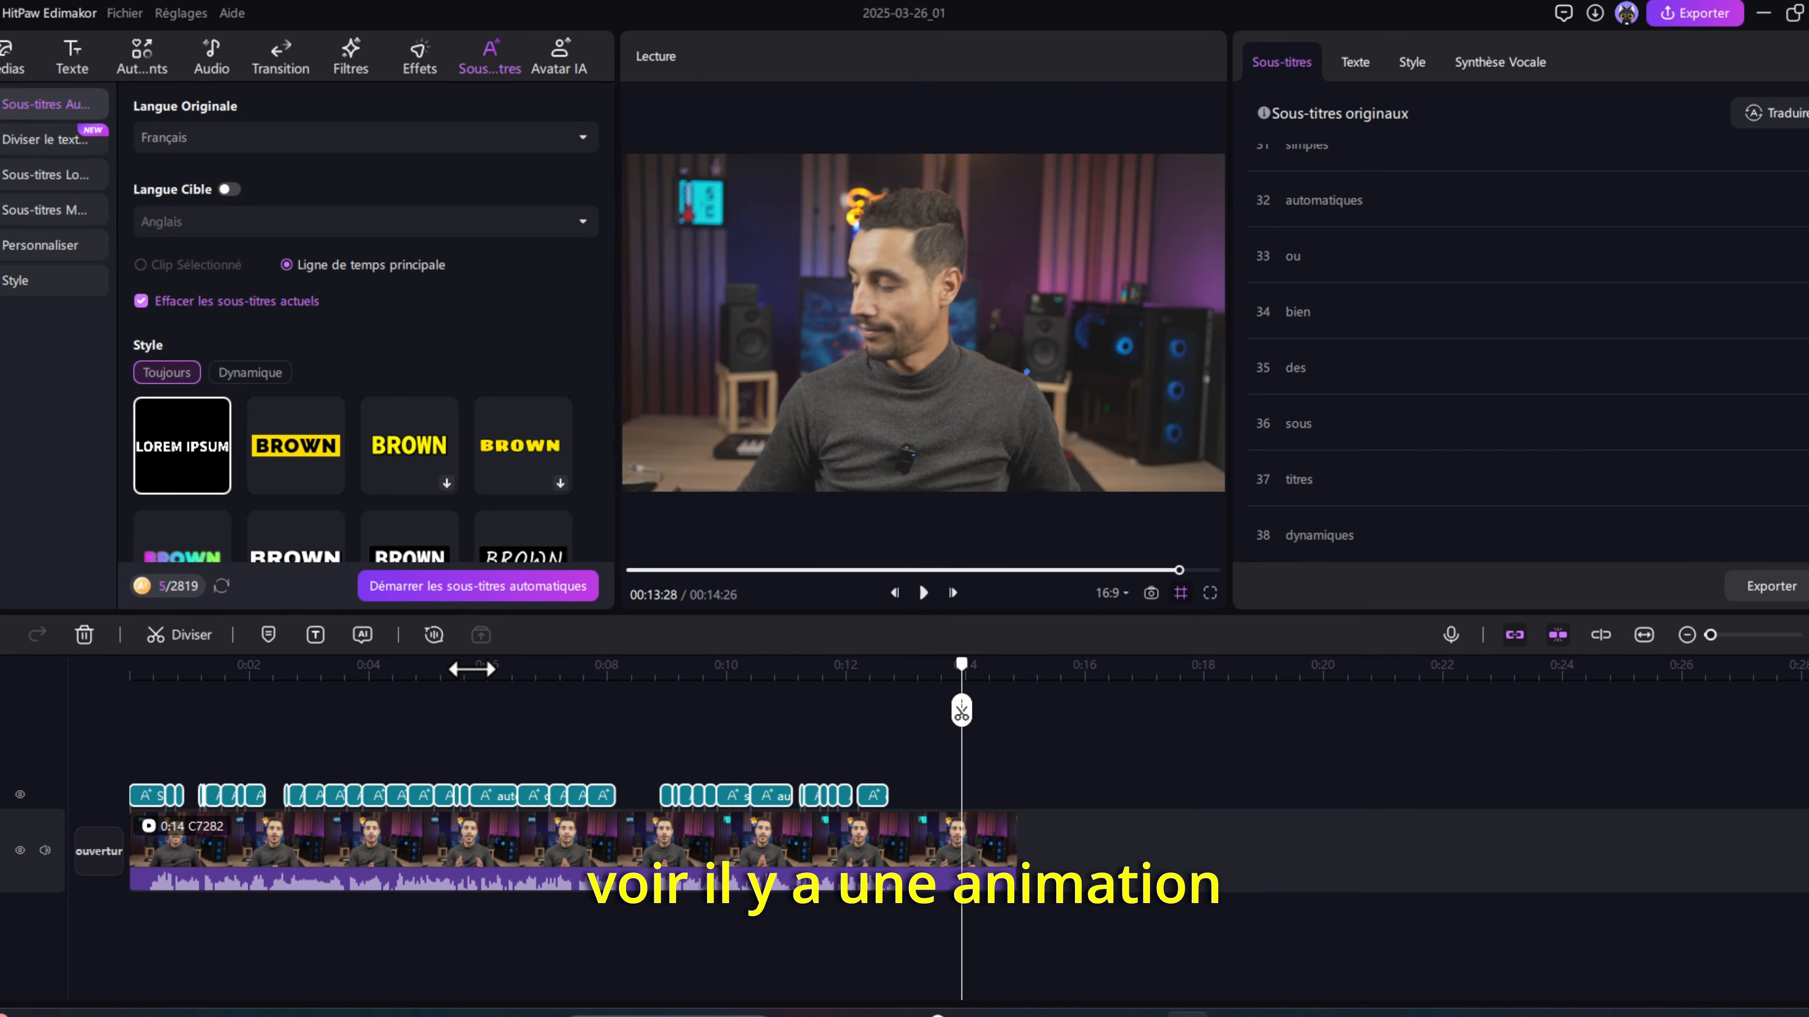
- Check the word-by-word entries in the original subtitles list for mistakes
mouse_move(1481, 263)
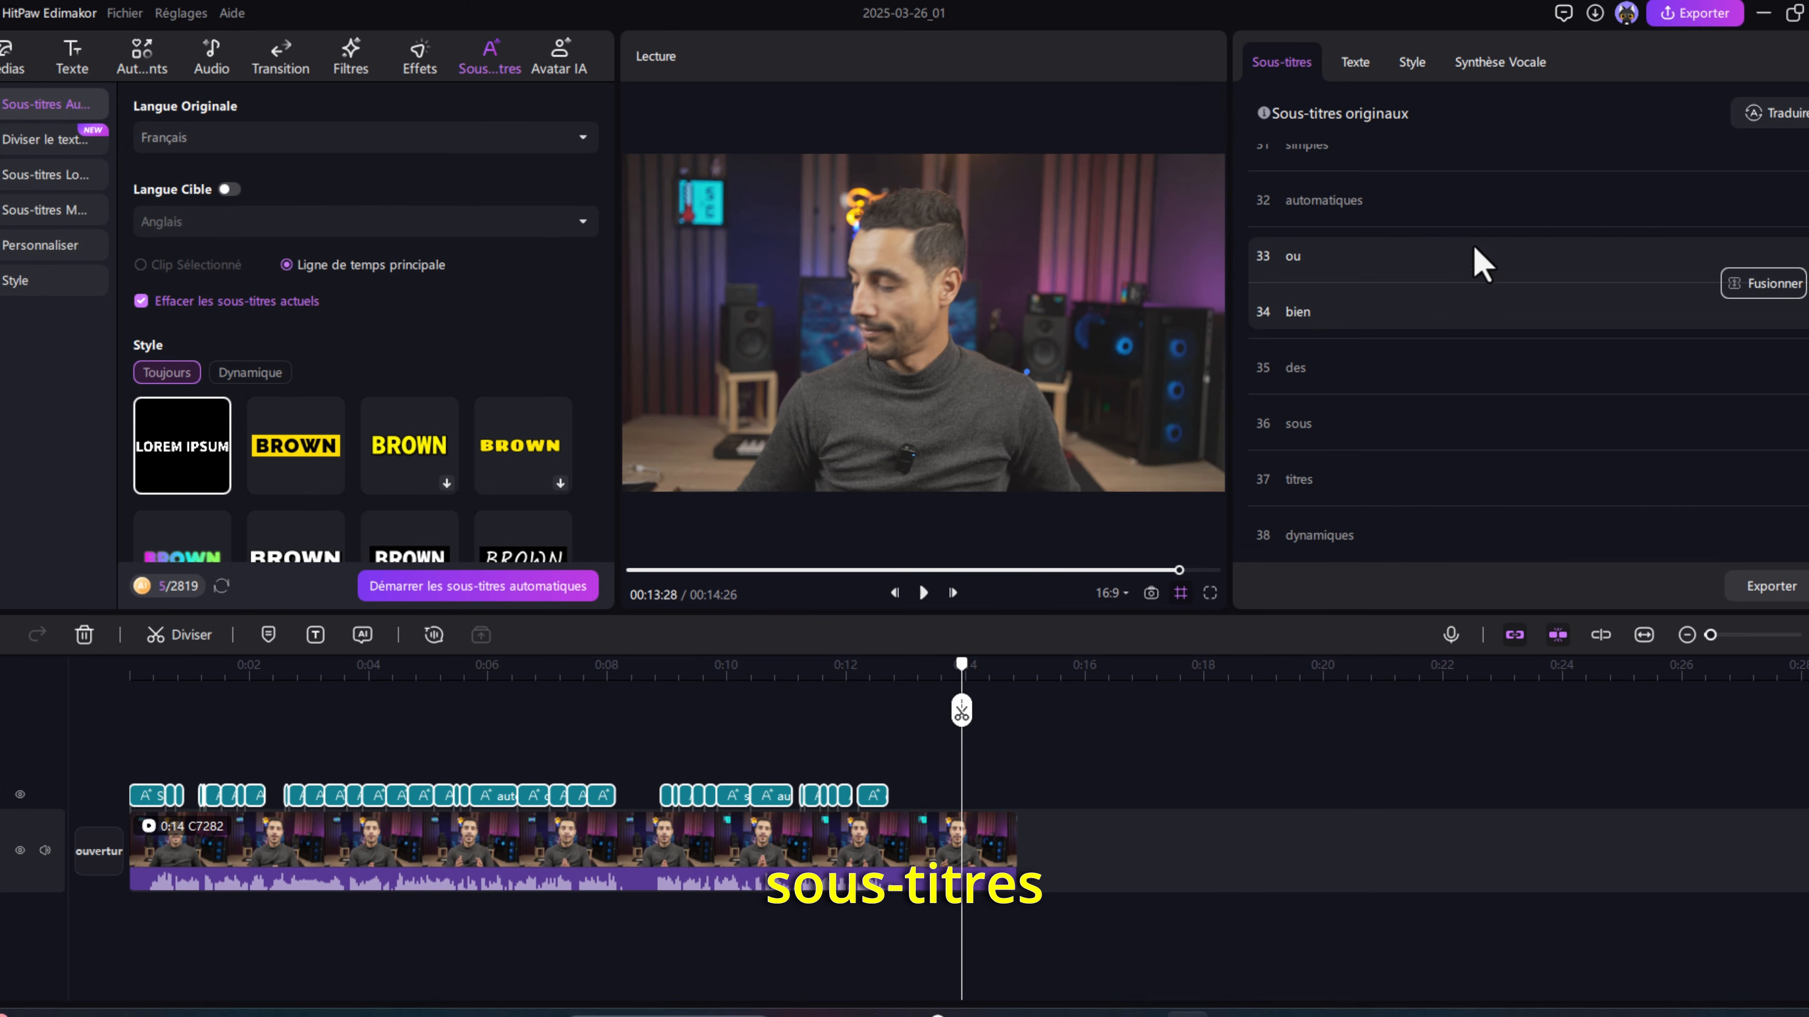
scroll(1439, 363, up, 10)
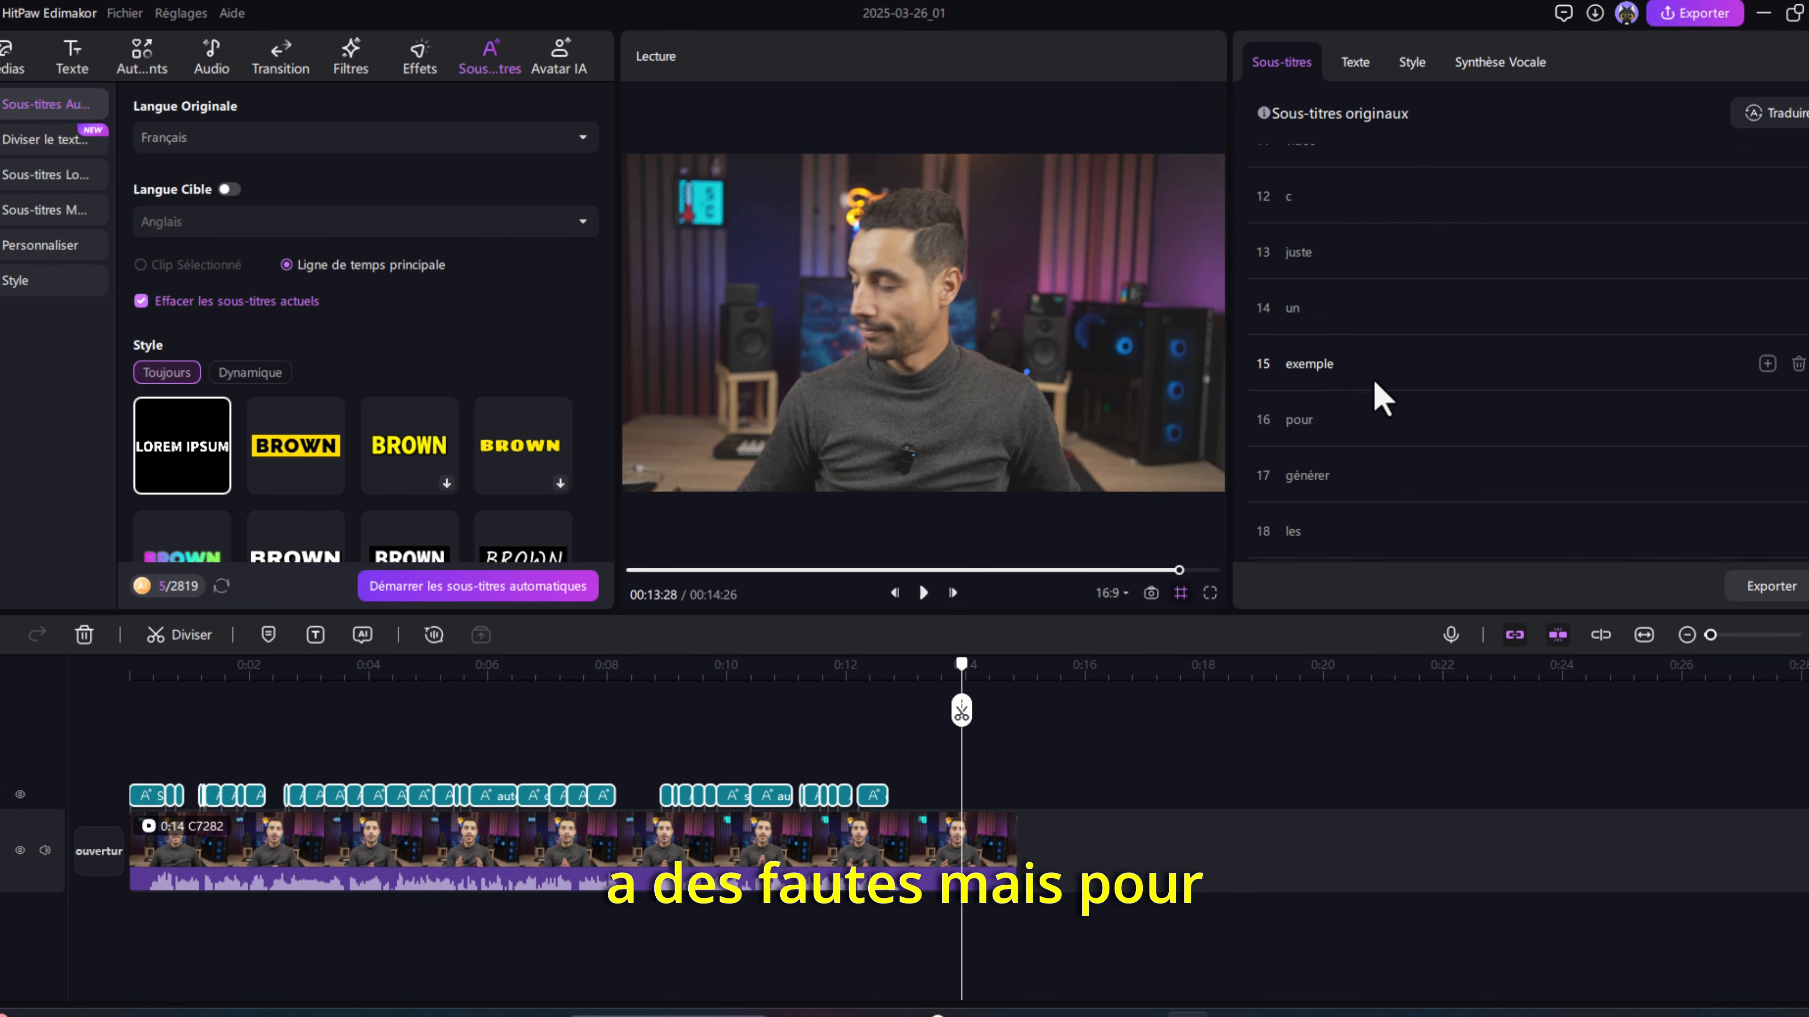
- Review the remaining word entries in the original subtitles list
scroll(1388, 464, down, 2)
scroll(1374, 452, down, 2)
scroll(1375, 407, up, 3)
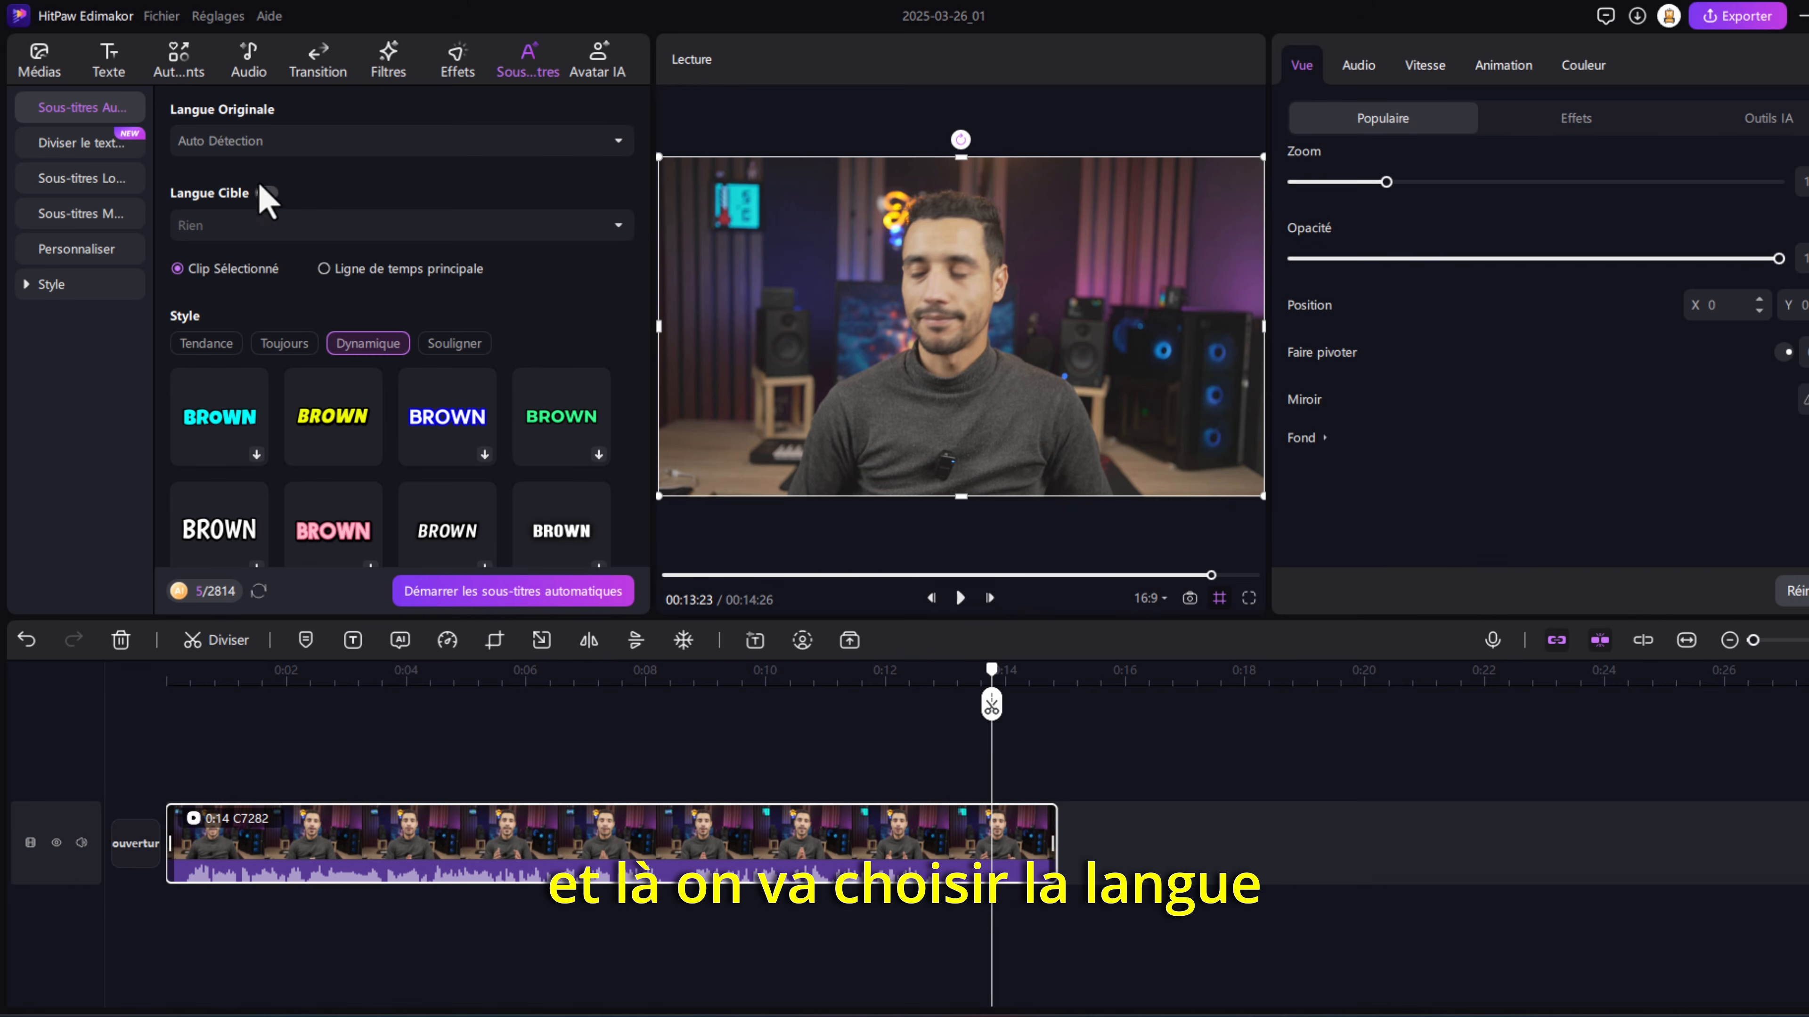
- Generate automatic subtitles for the selected clip with Français as original language and the white-boxed, purple-highlighted Souligner style
click(279, 149)
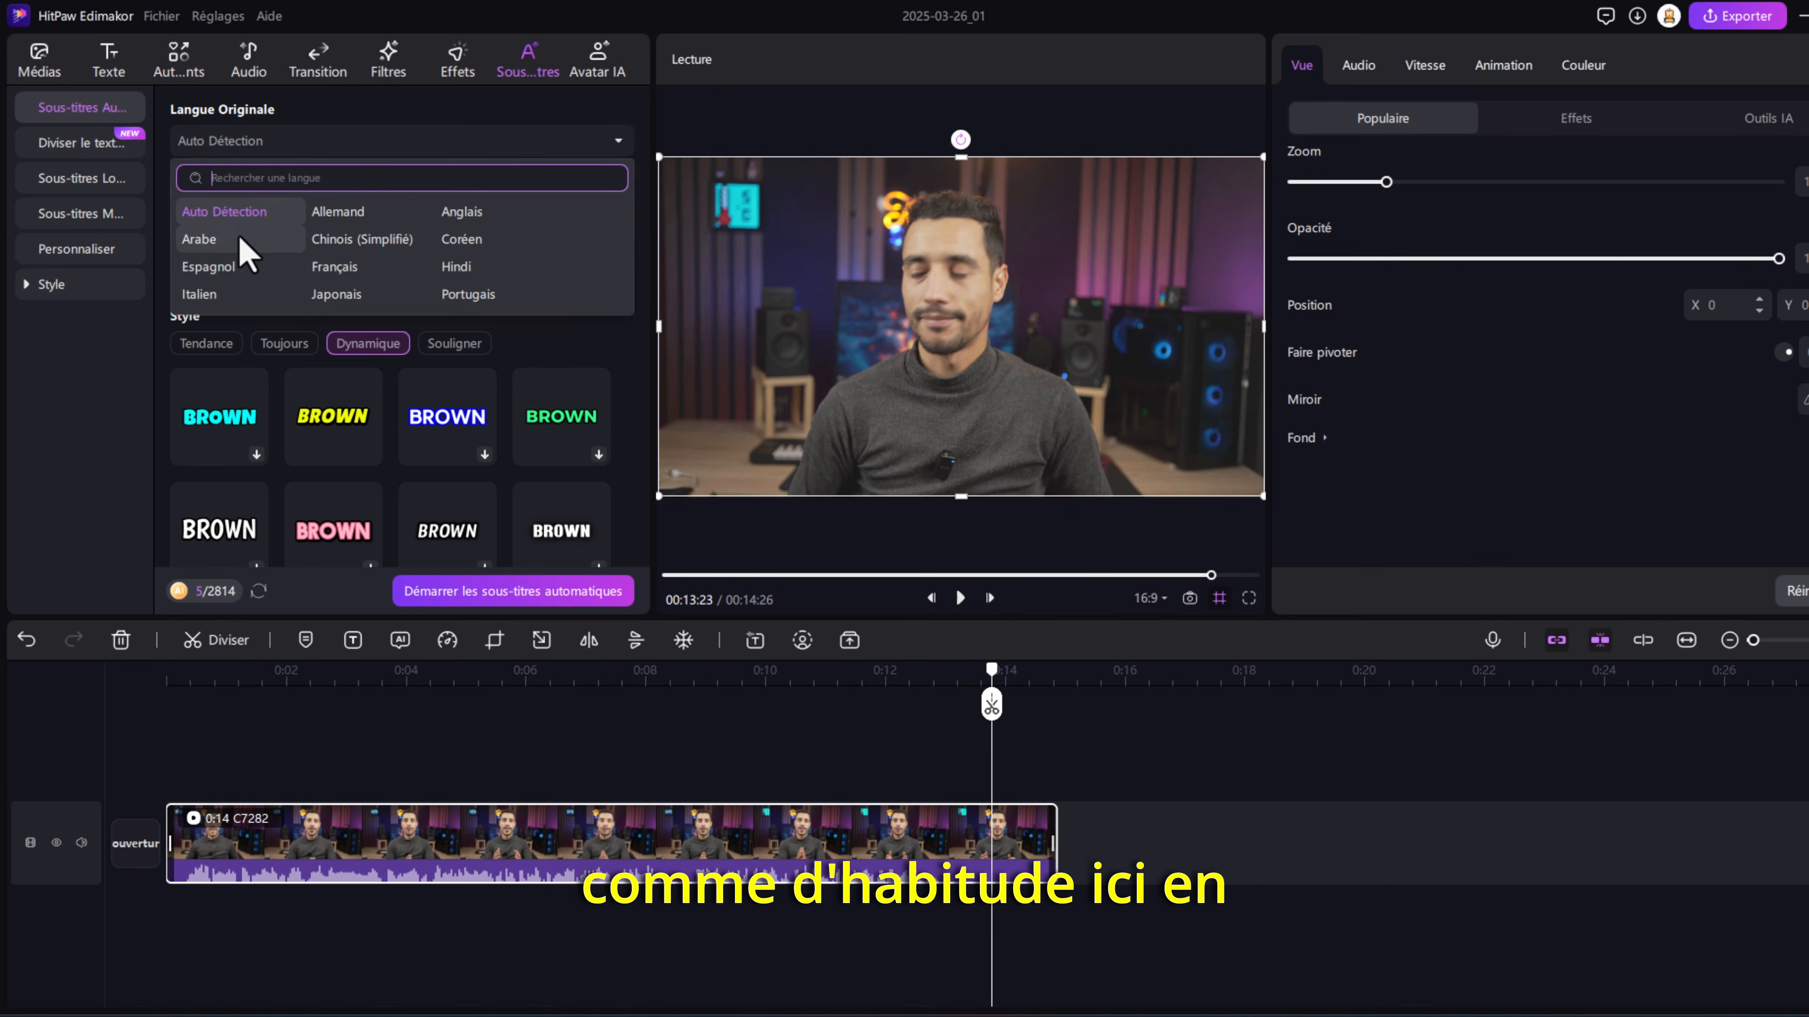
click(336, 271)
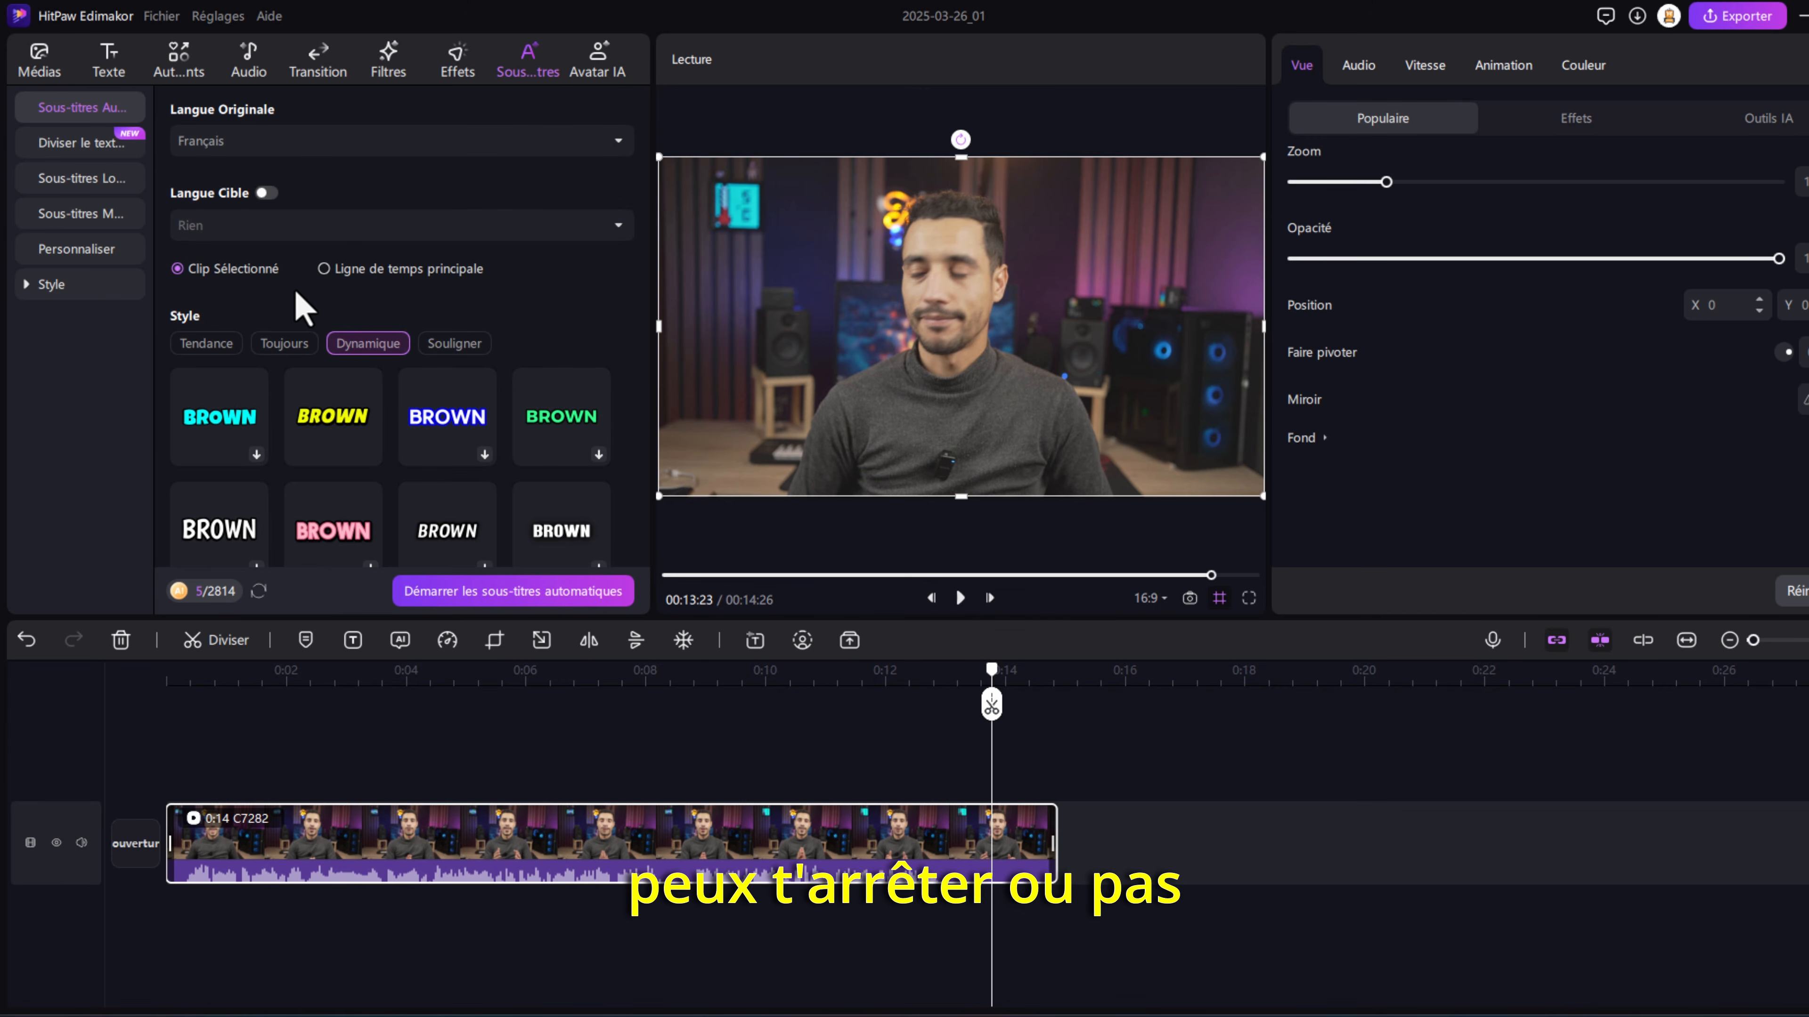
click(446, 348)
scroll(391, 442, down, 3)
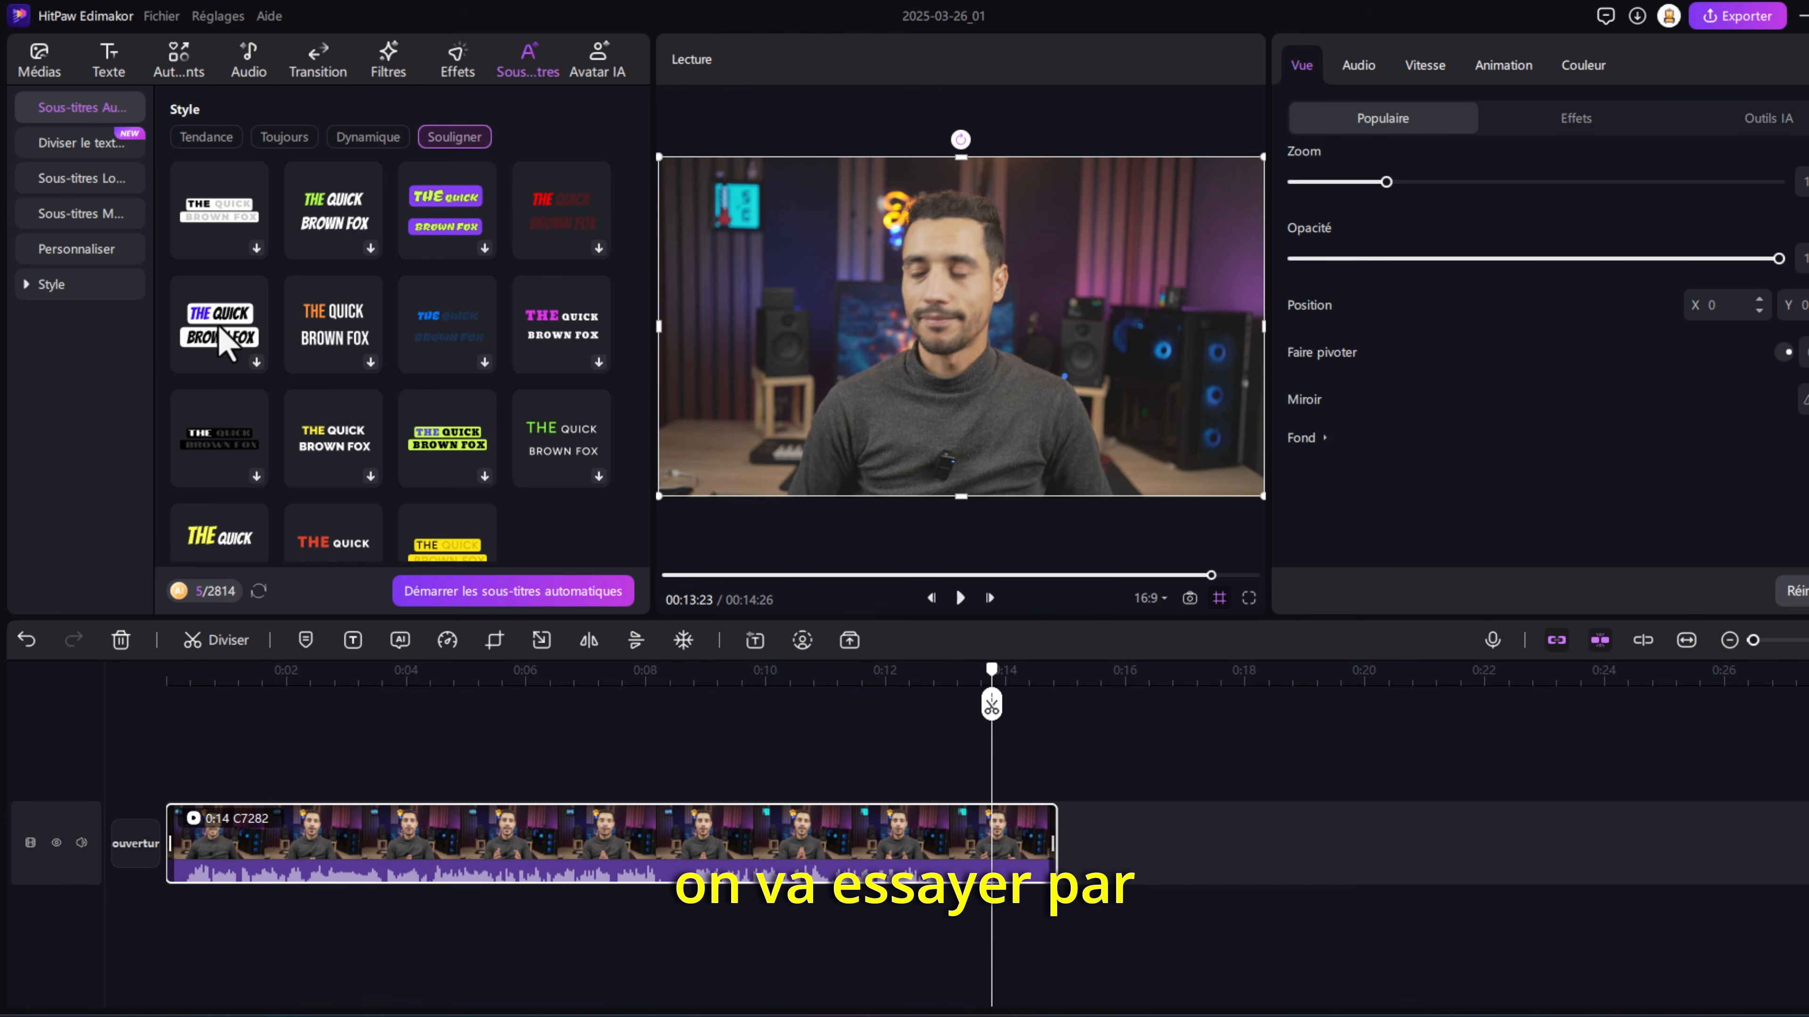
click(513, 593)
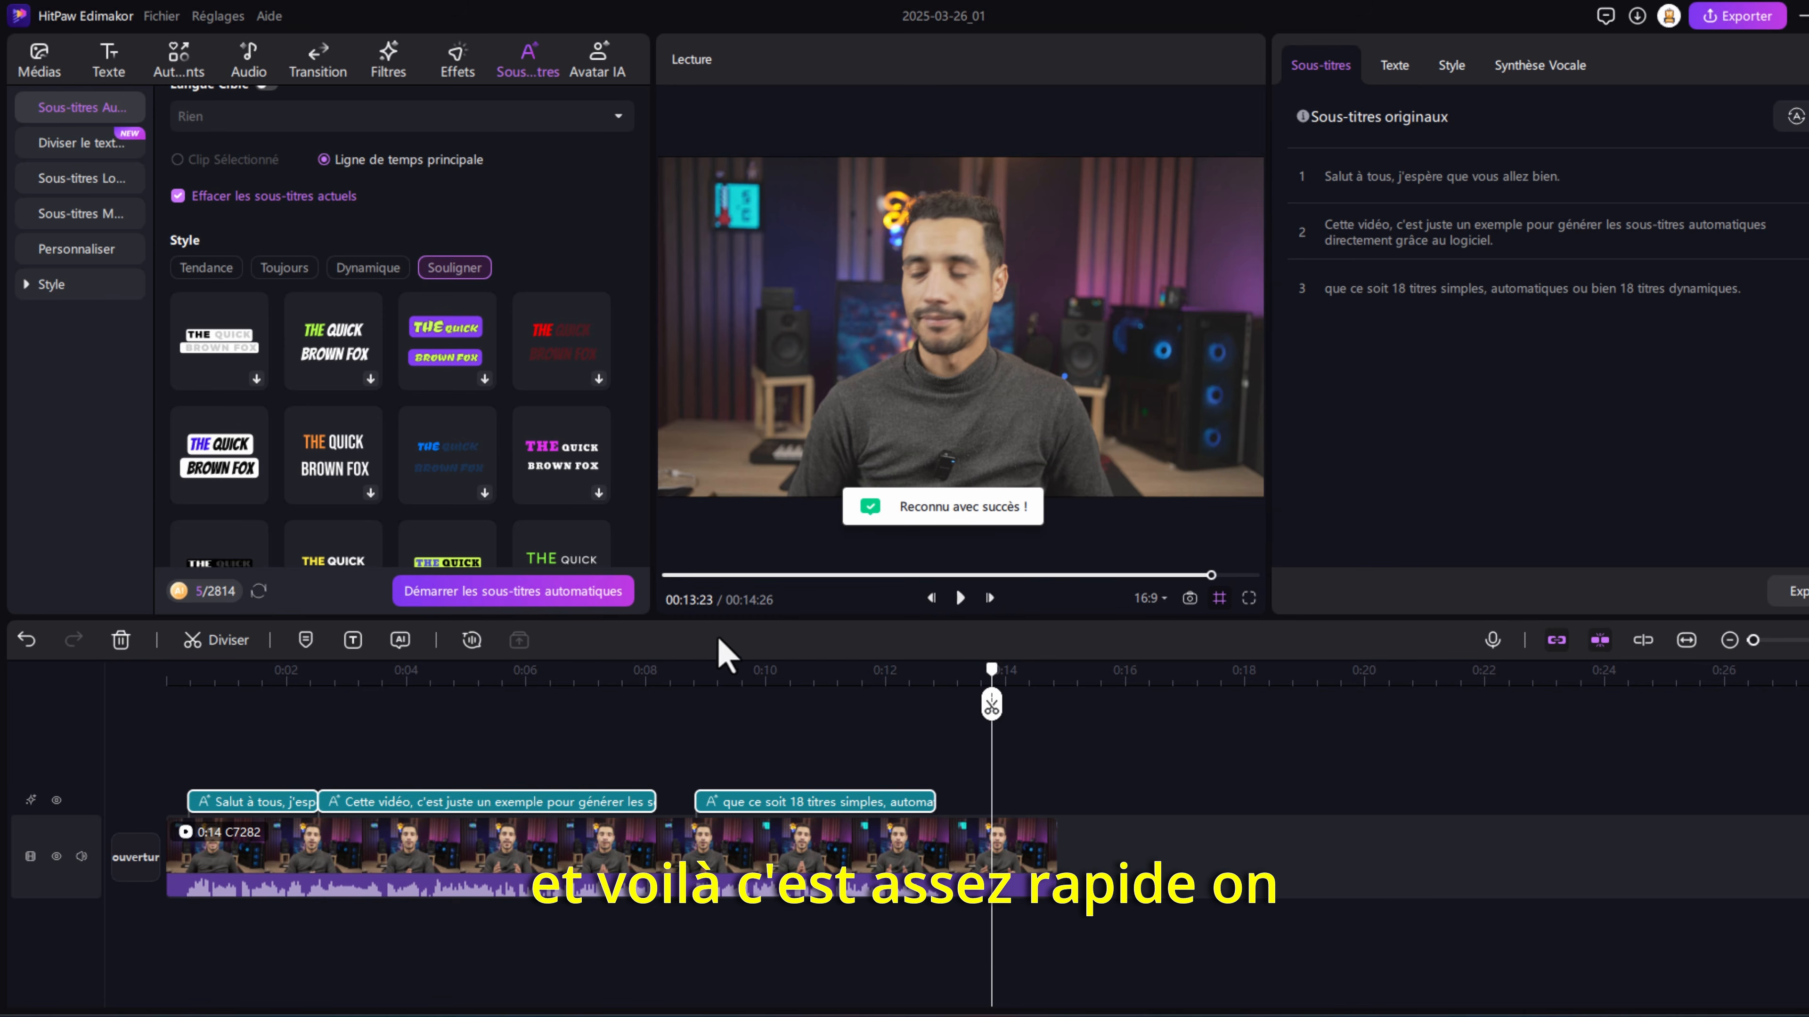
- Play the video from the beginning to check the generated Souligner subtitles
click(202, 674)
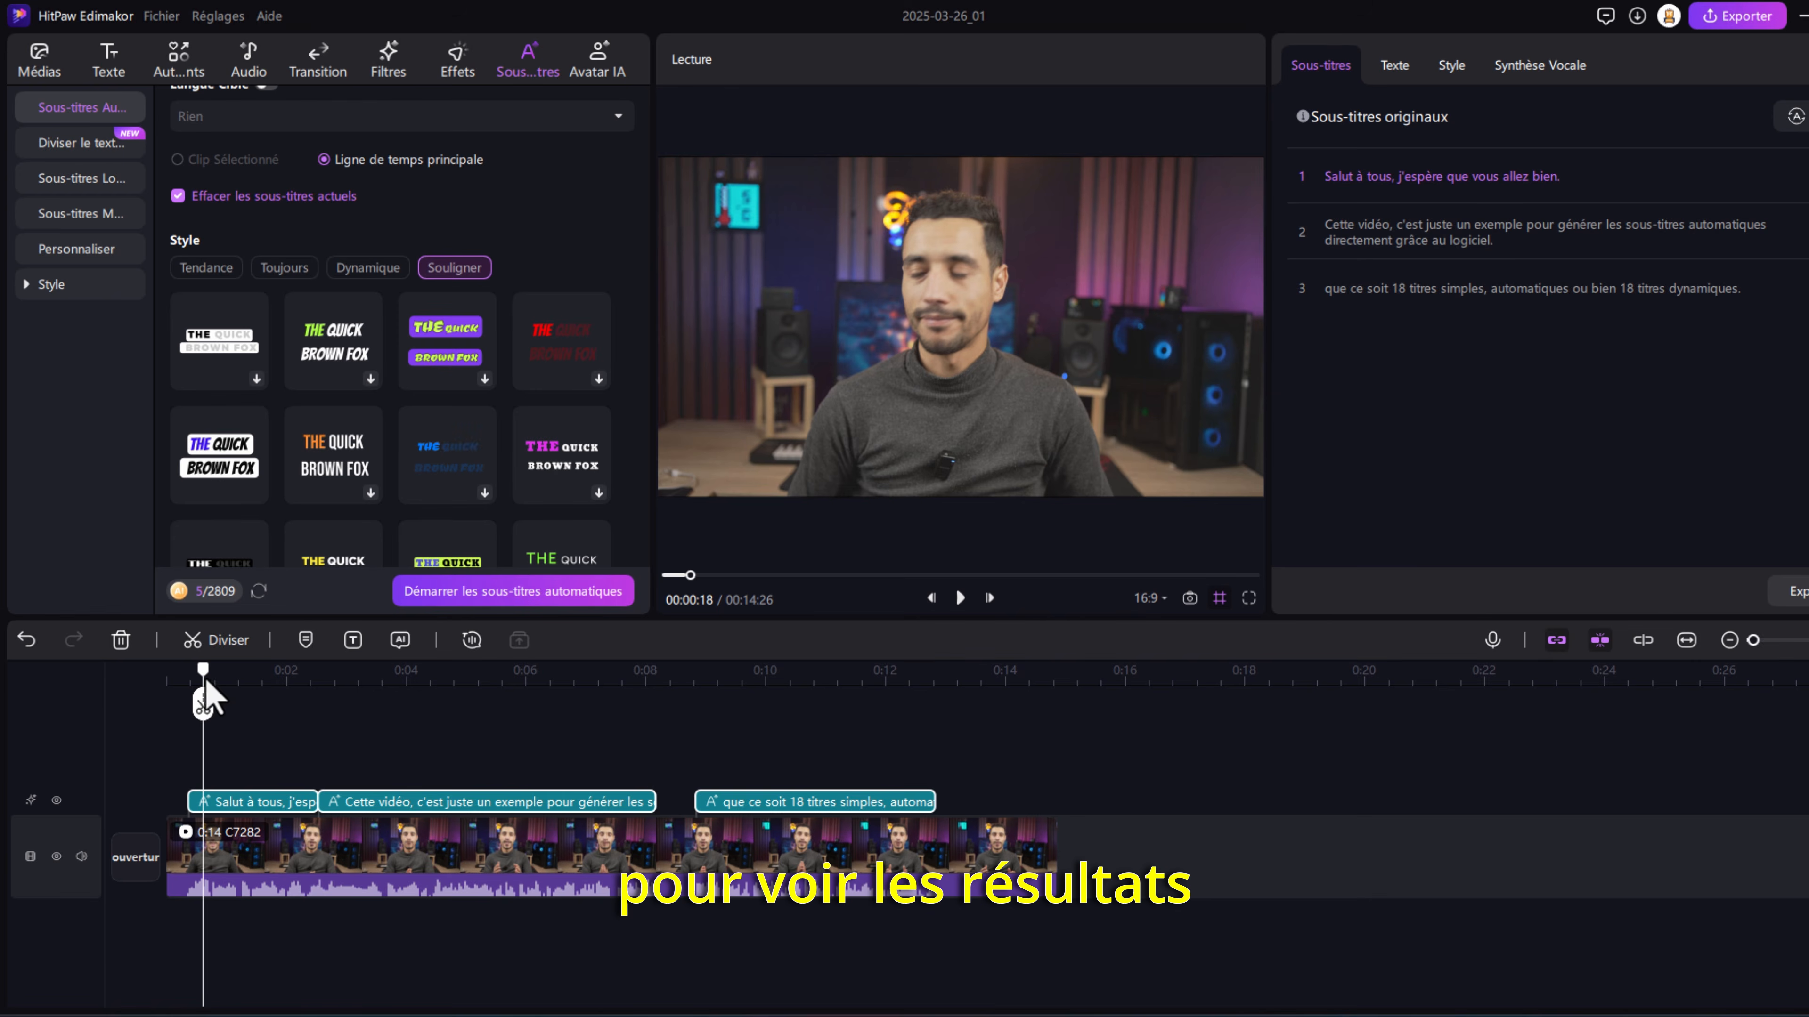
key(space)
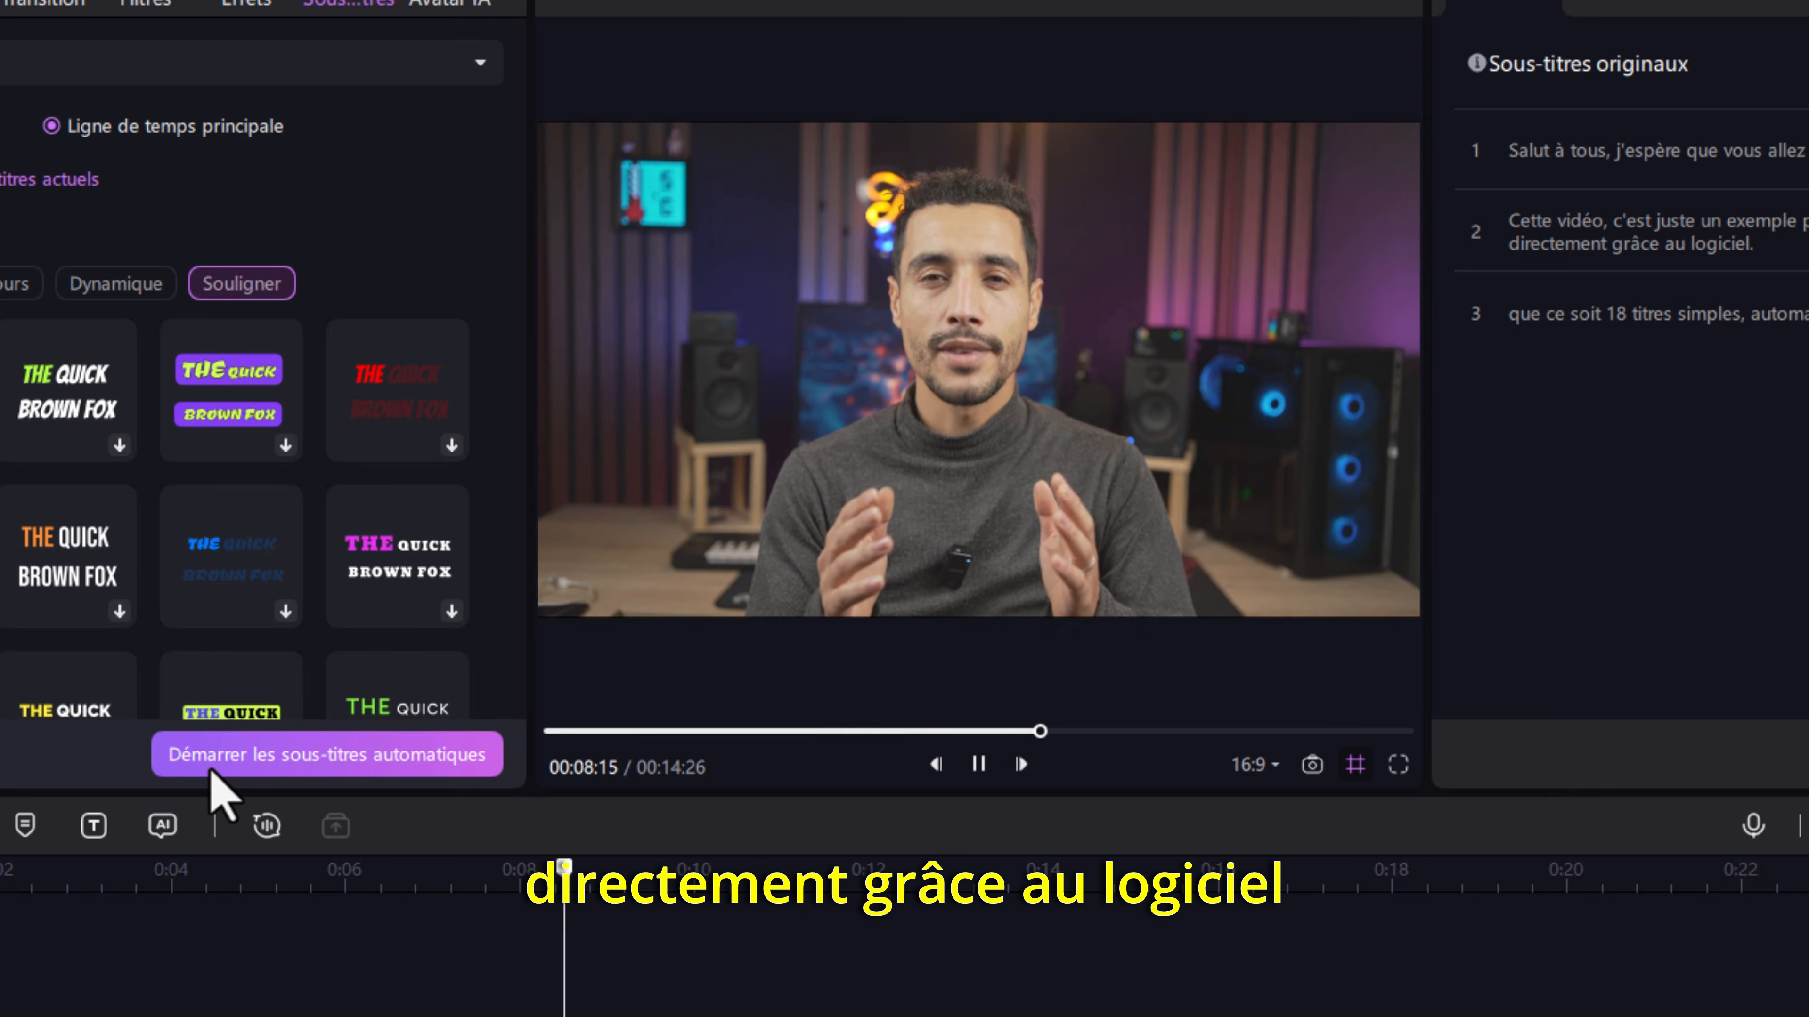
key(space)
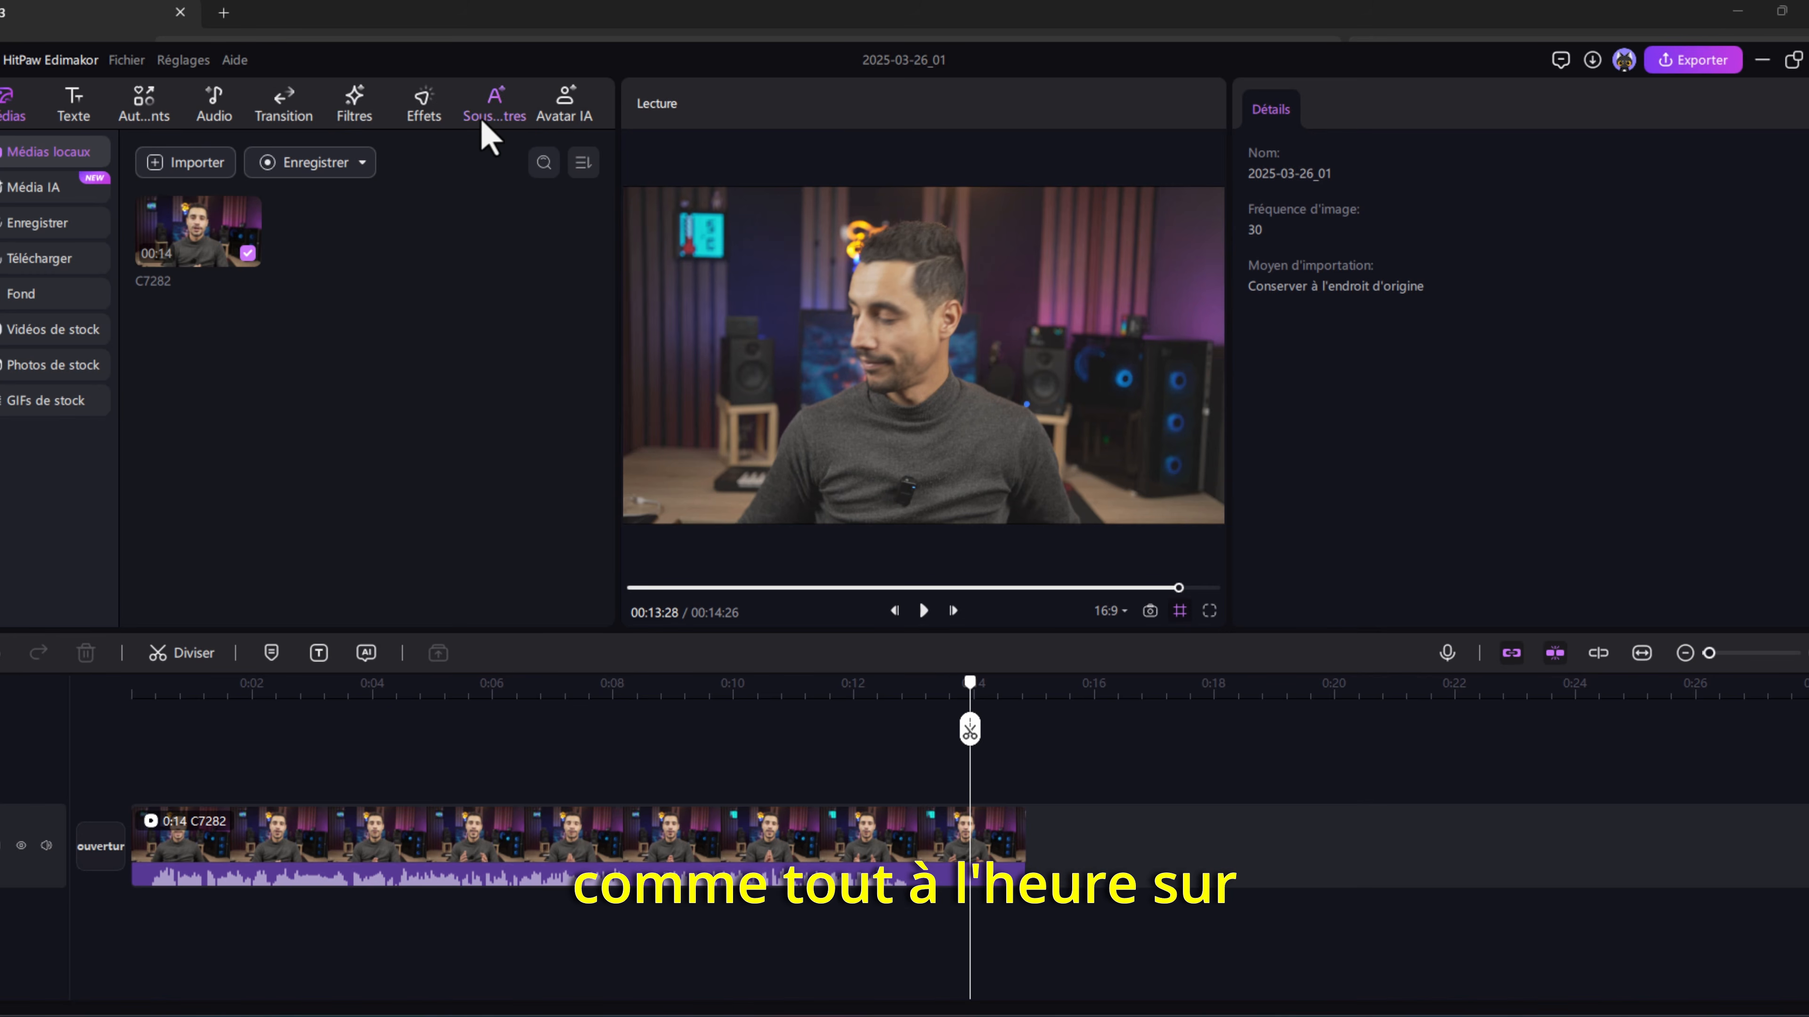
- Set up automatic subtitles for the C7282 video with translation enabled and Anglais as the target language
click(502, 131)
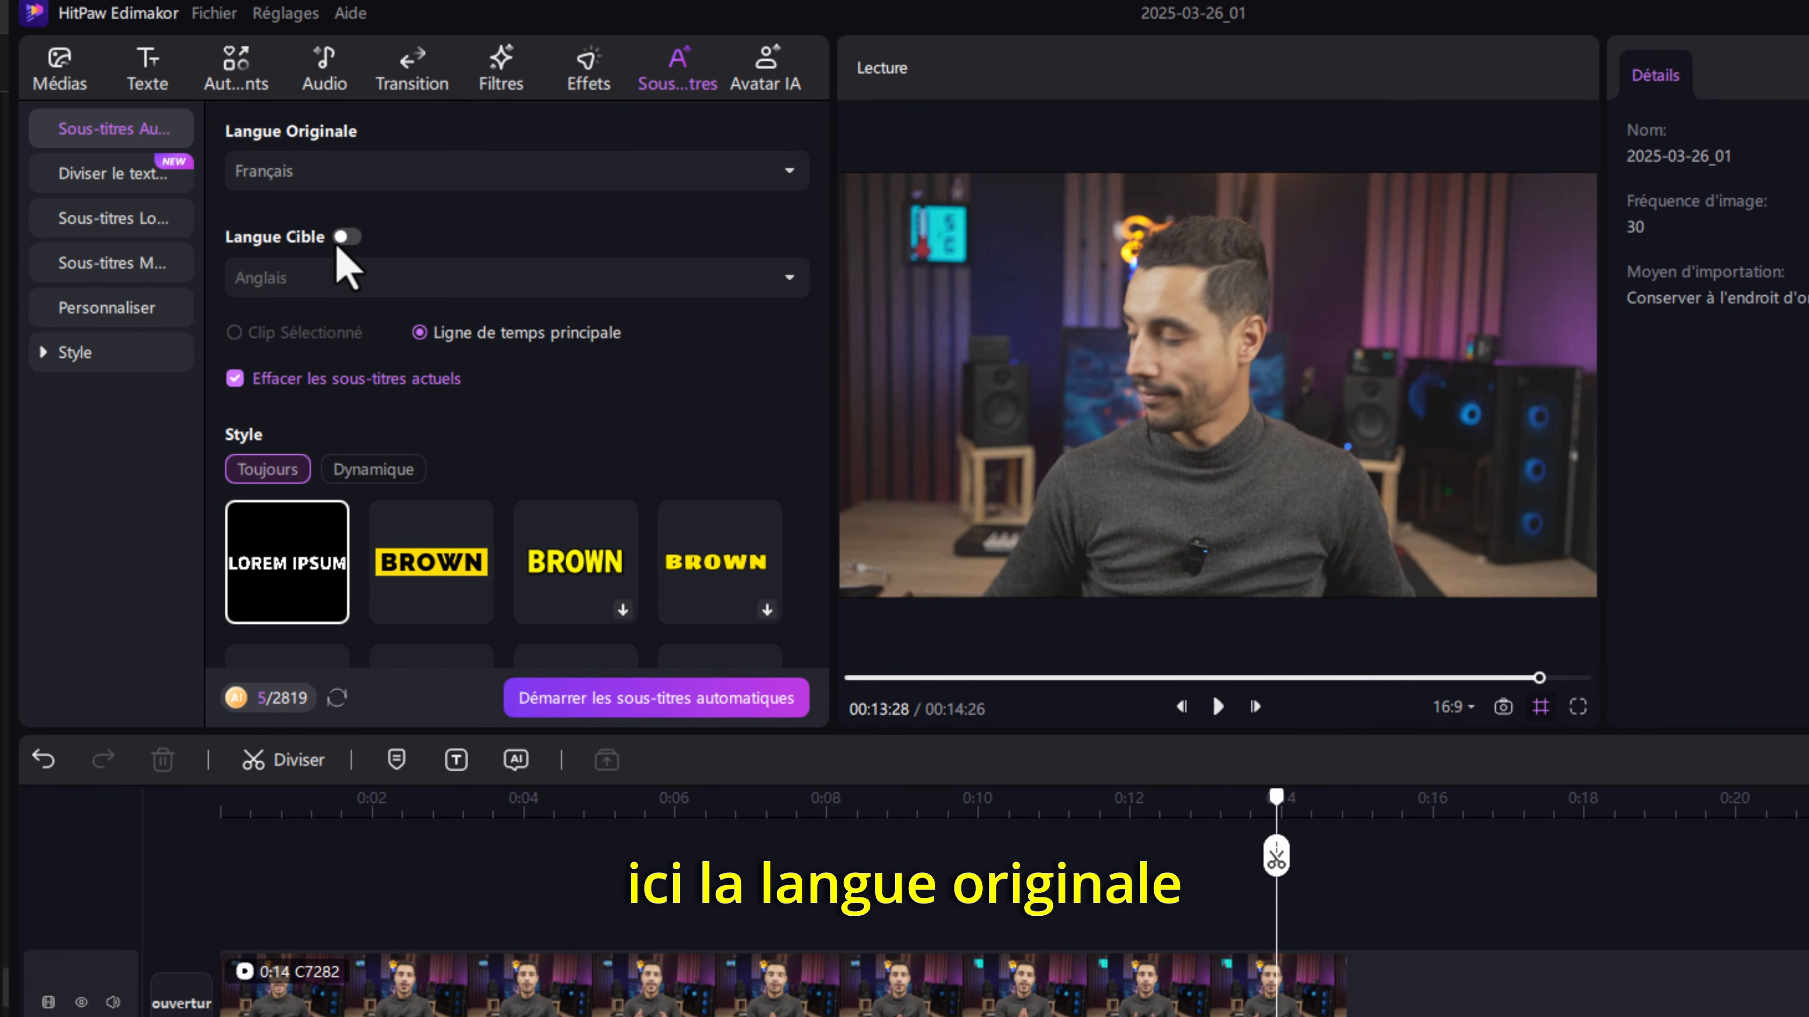
click(347, 237)
click(373, 293)
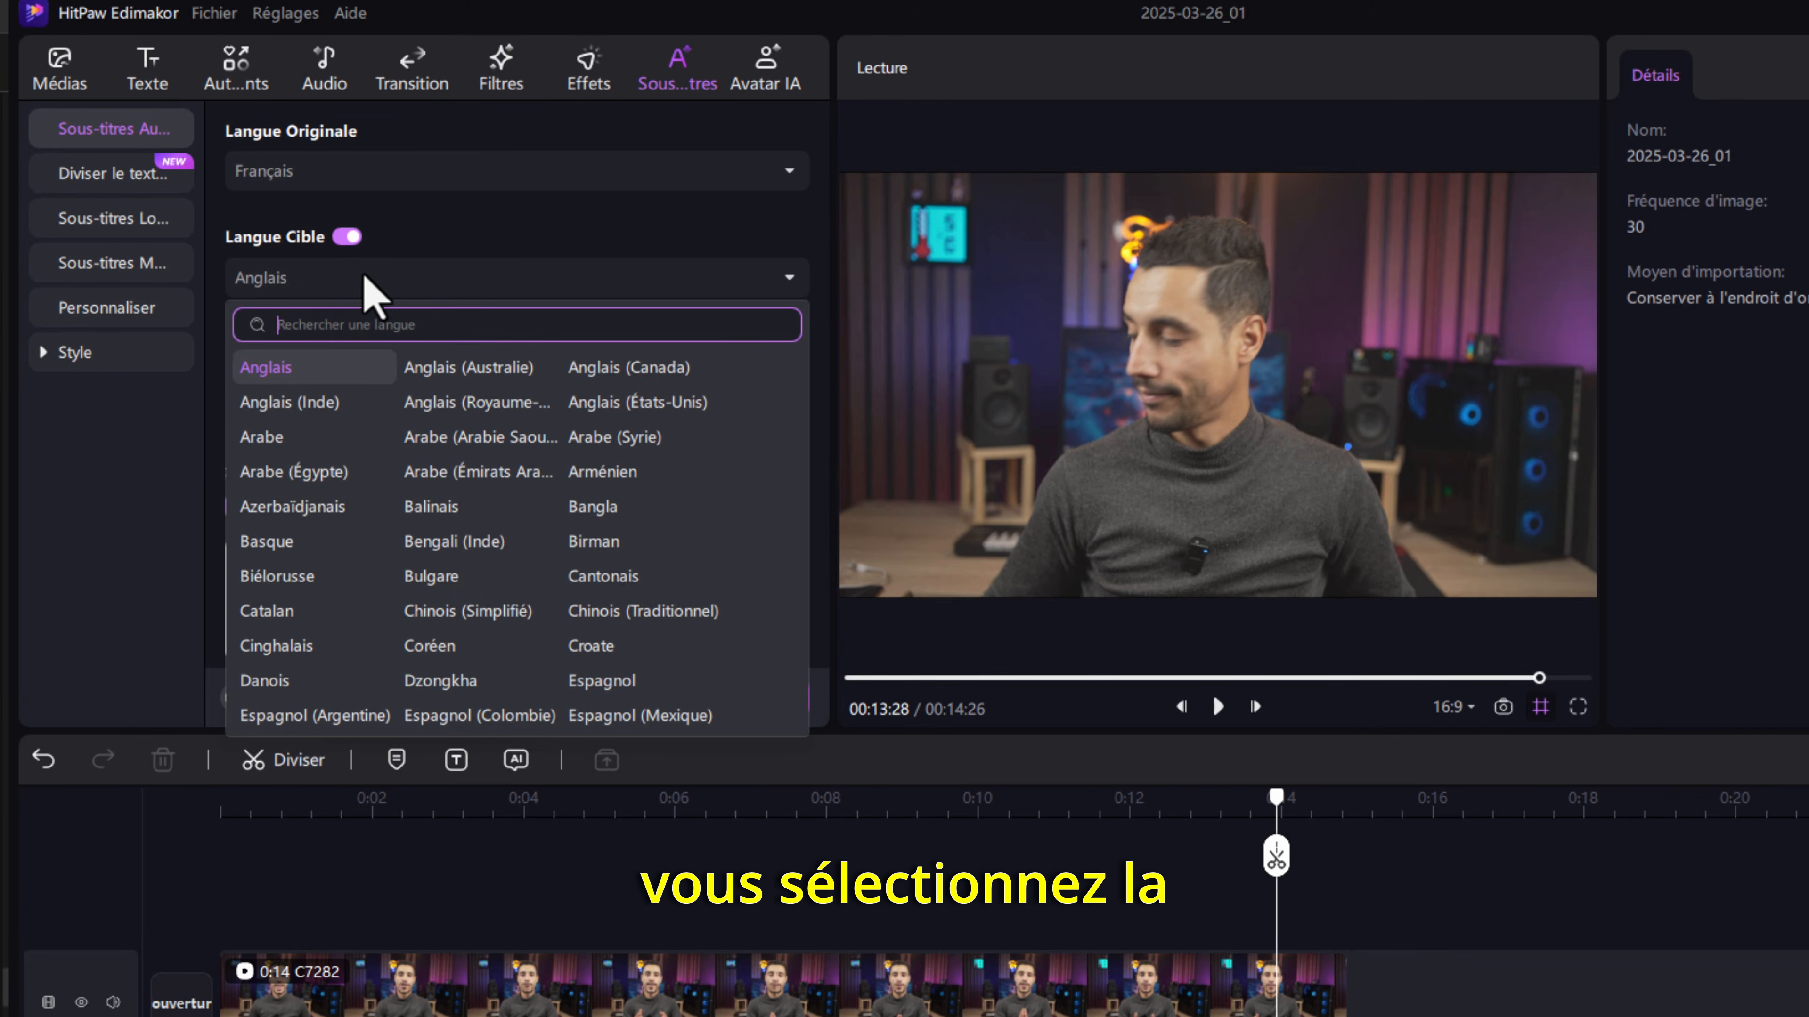
scroll(314, 467, up, 3)
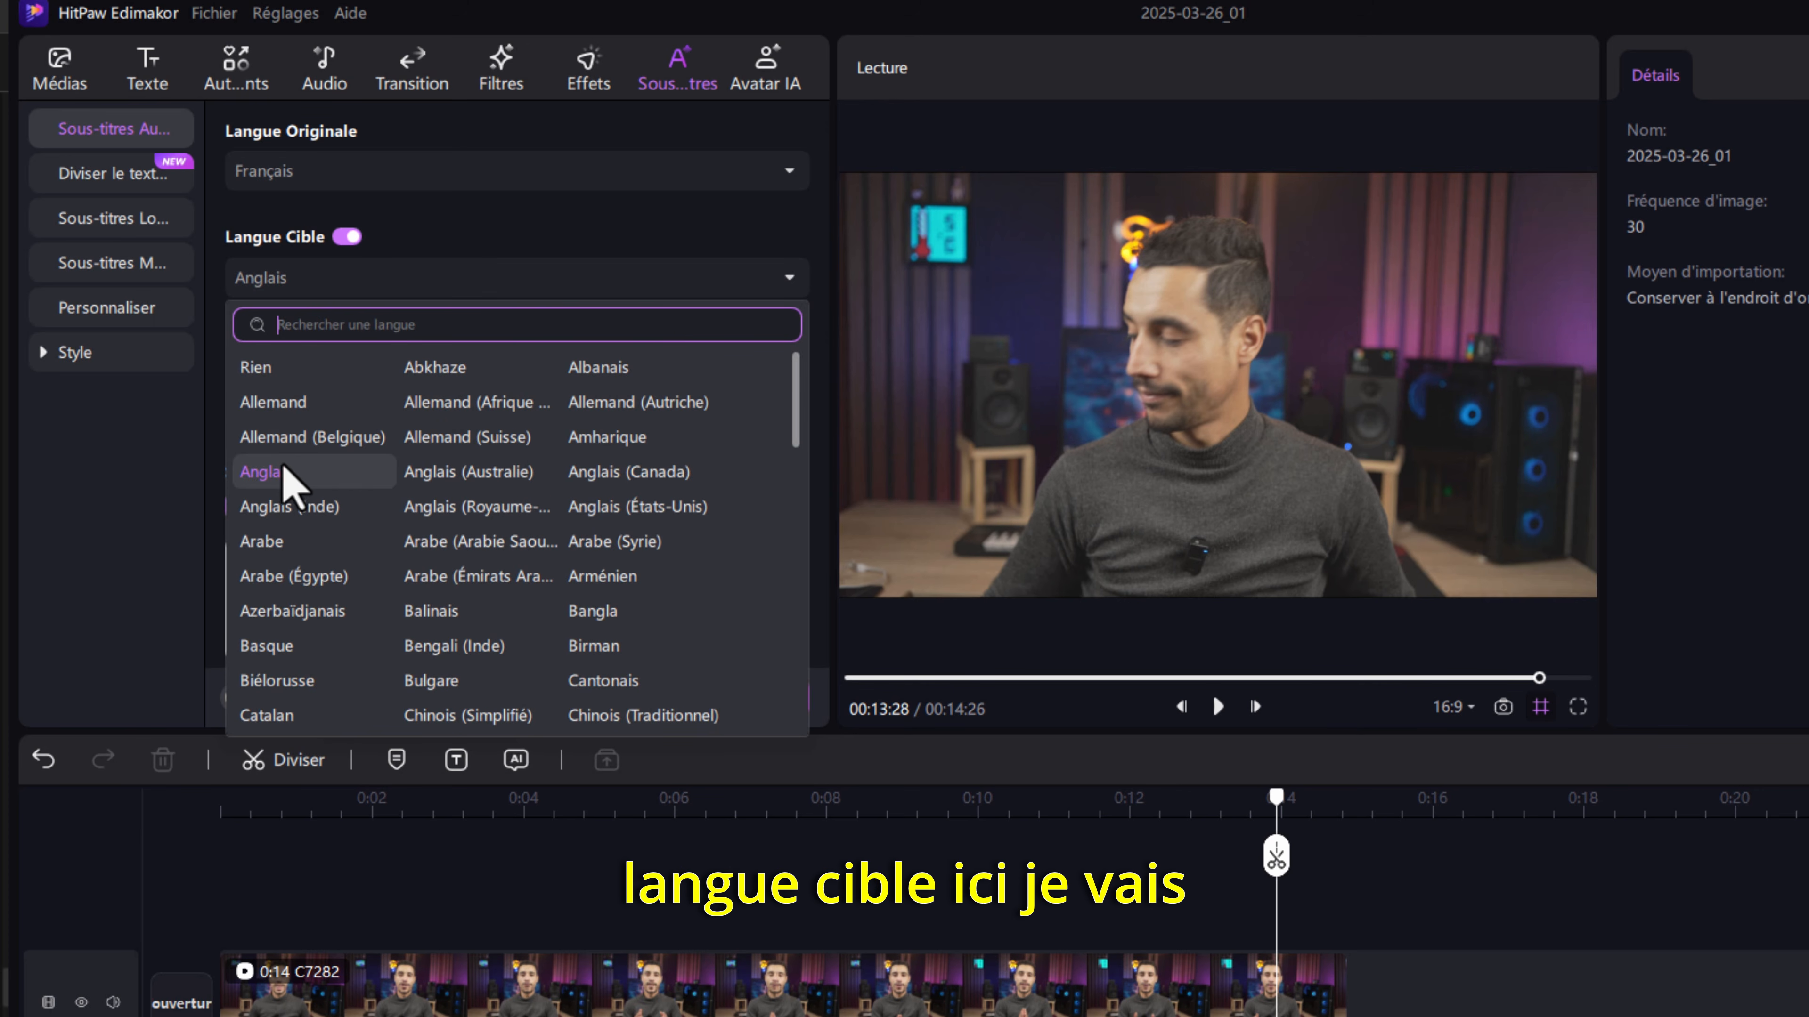
scroll(456, 513, down, 10)
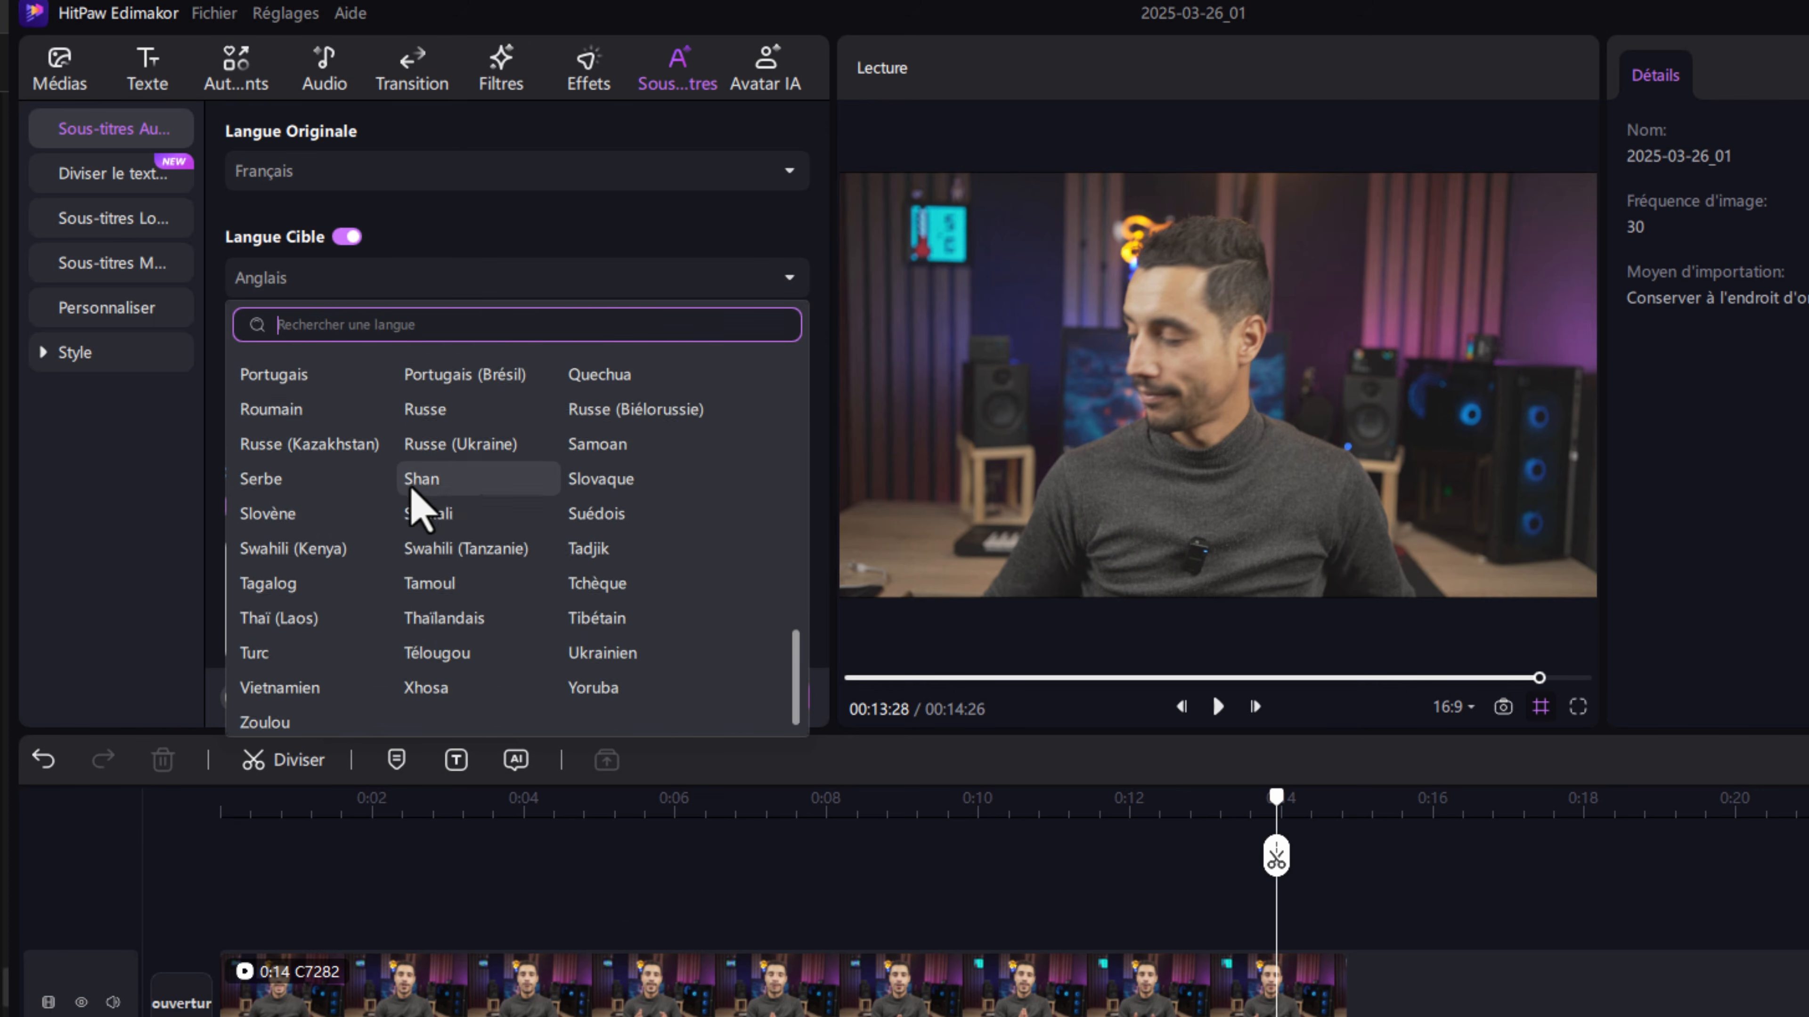
scroll(424, 502, up, 10)
click(274, 476)
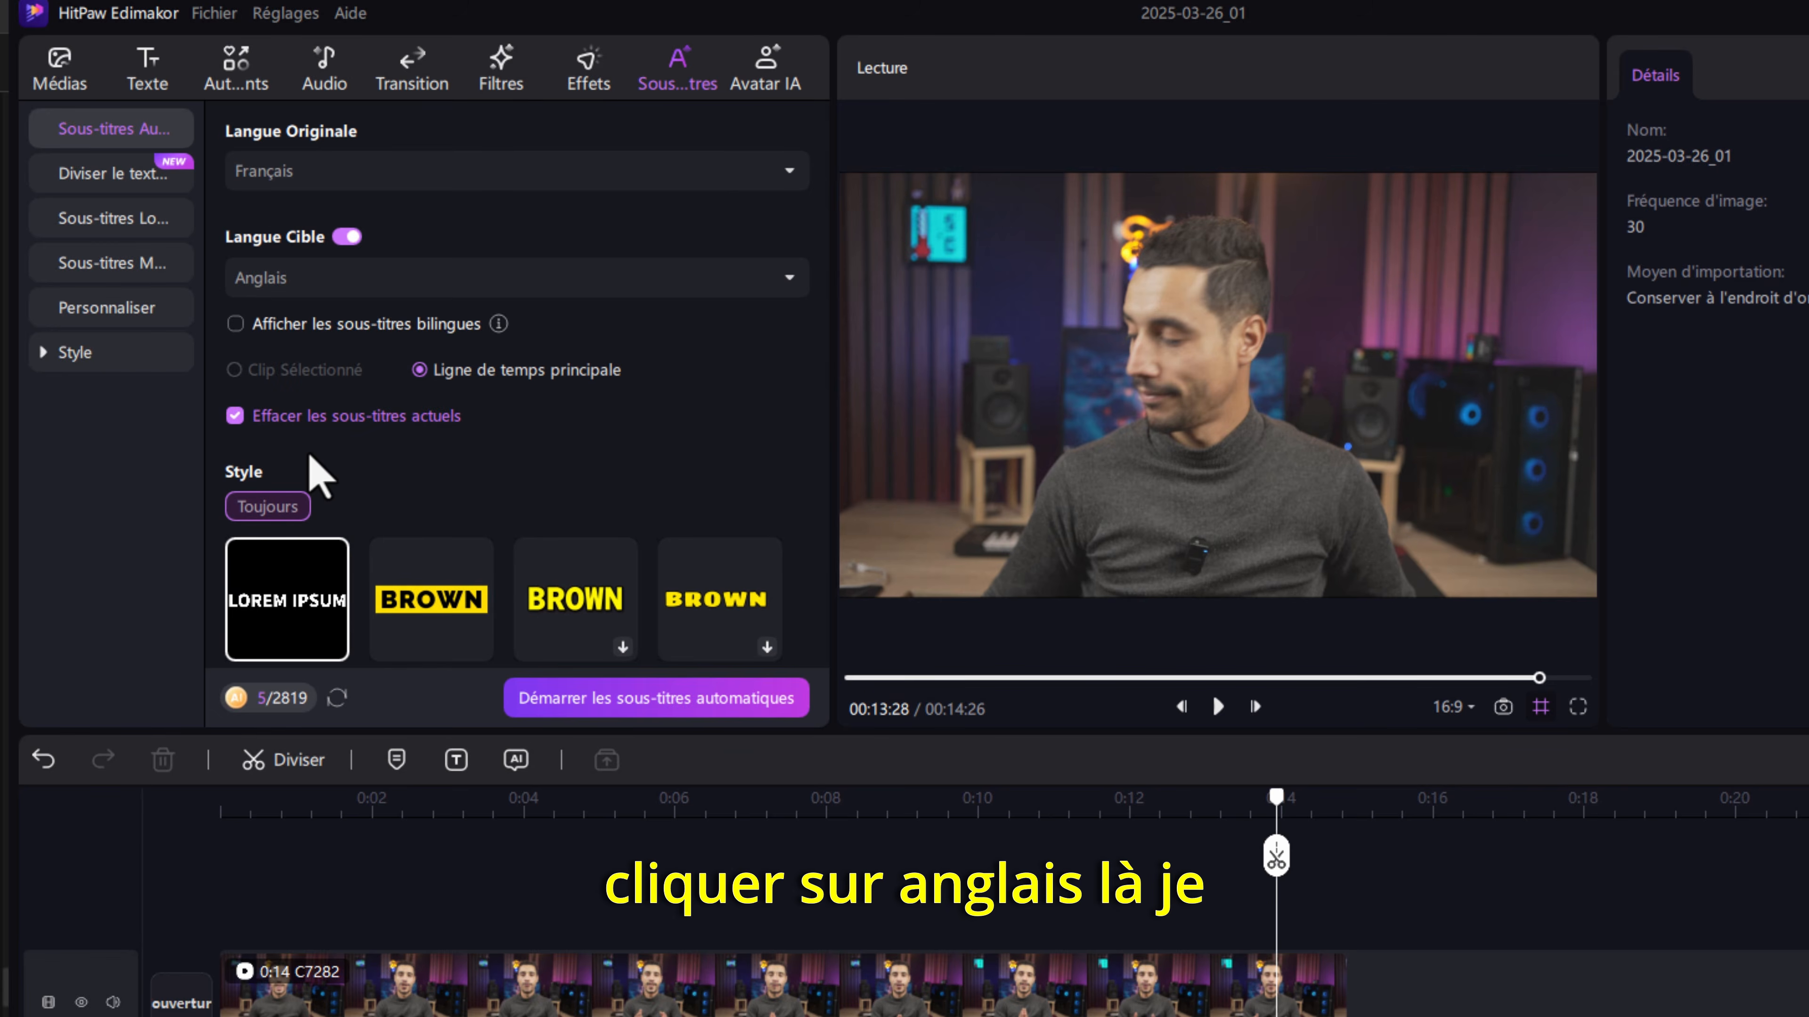
- Generate the translated automatic subtitles in the plain yellow BROWN style from Toujours and play the video to check them
scroll(315, 464, down, 4)
scroll(432, 470, down, 10)
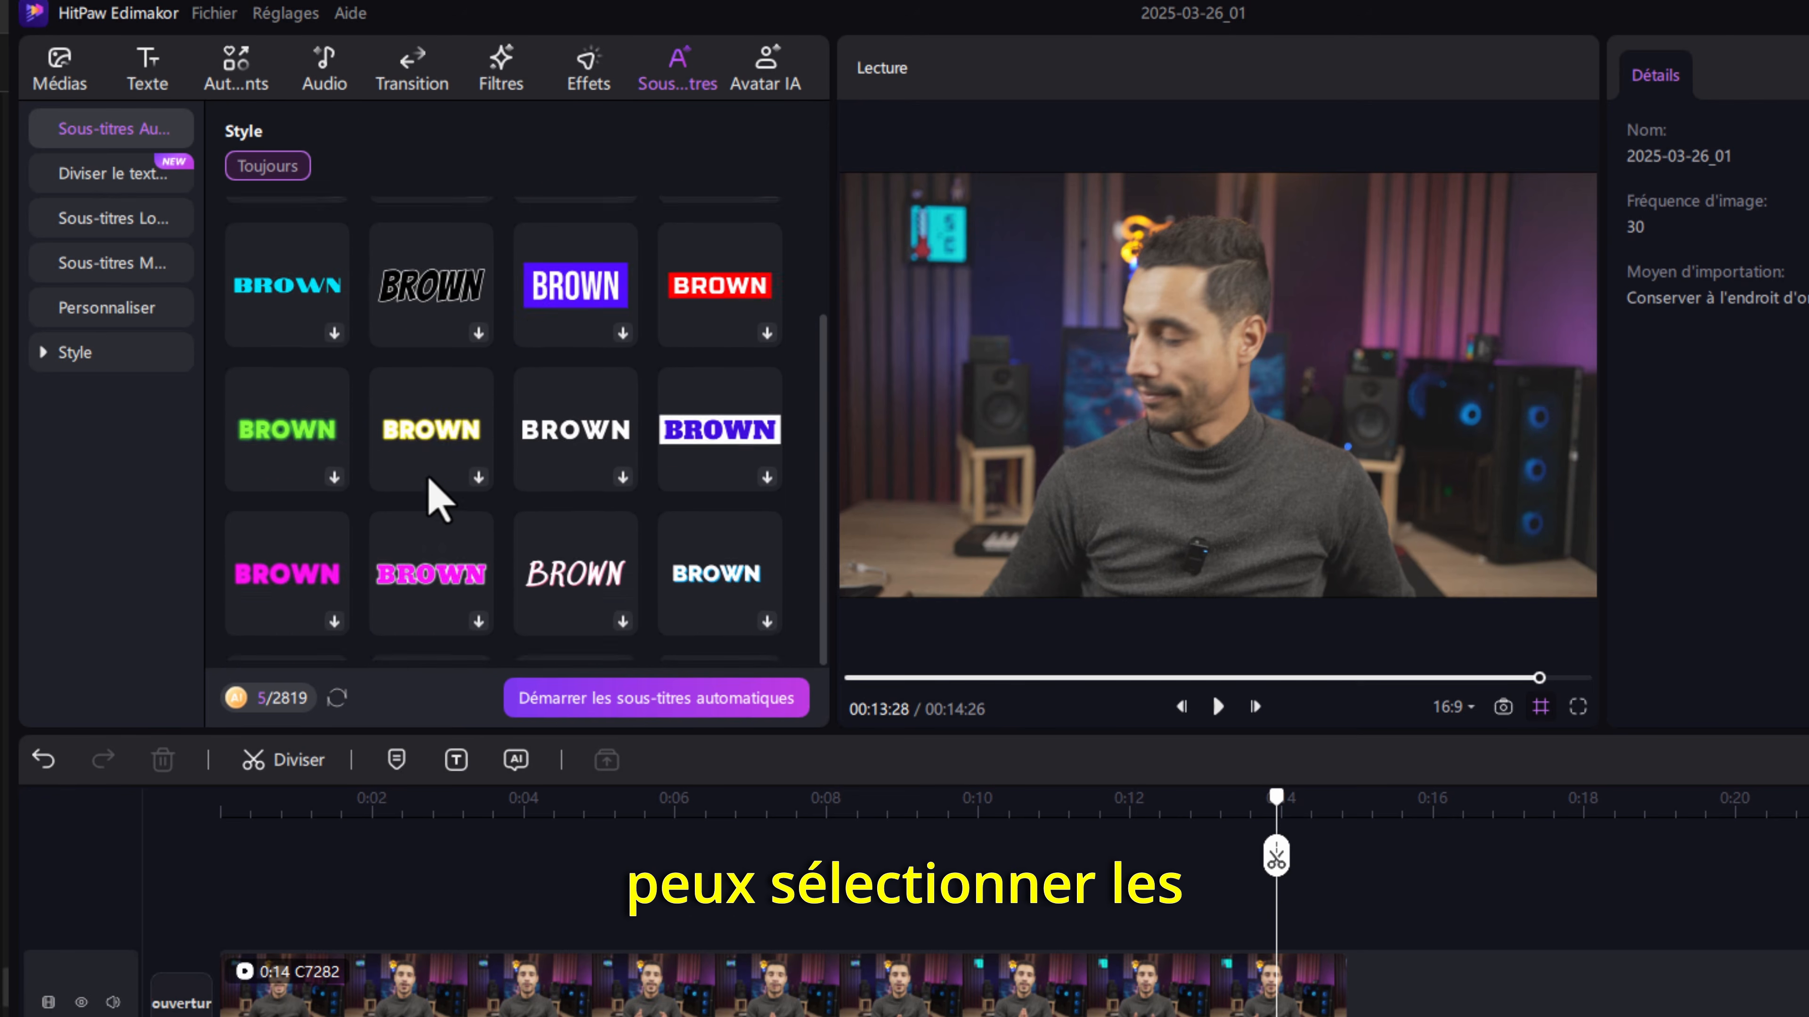
scroll(432, 491, up, 8)
click(559, 299)
scroll(496, 384, up, 6)
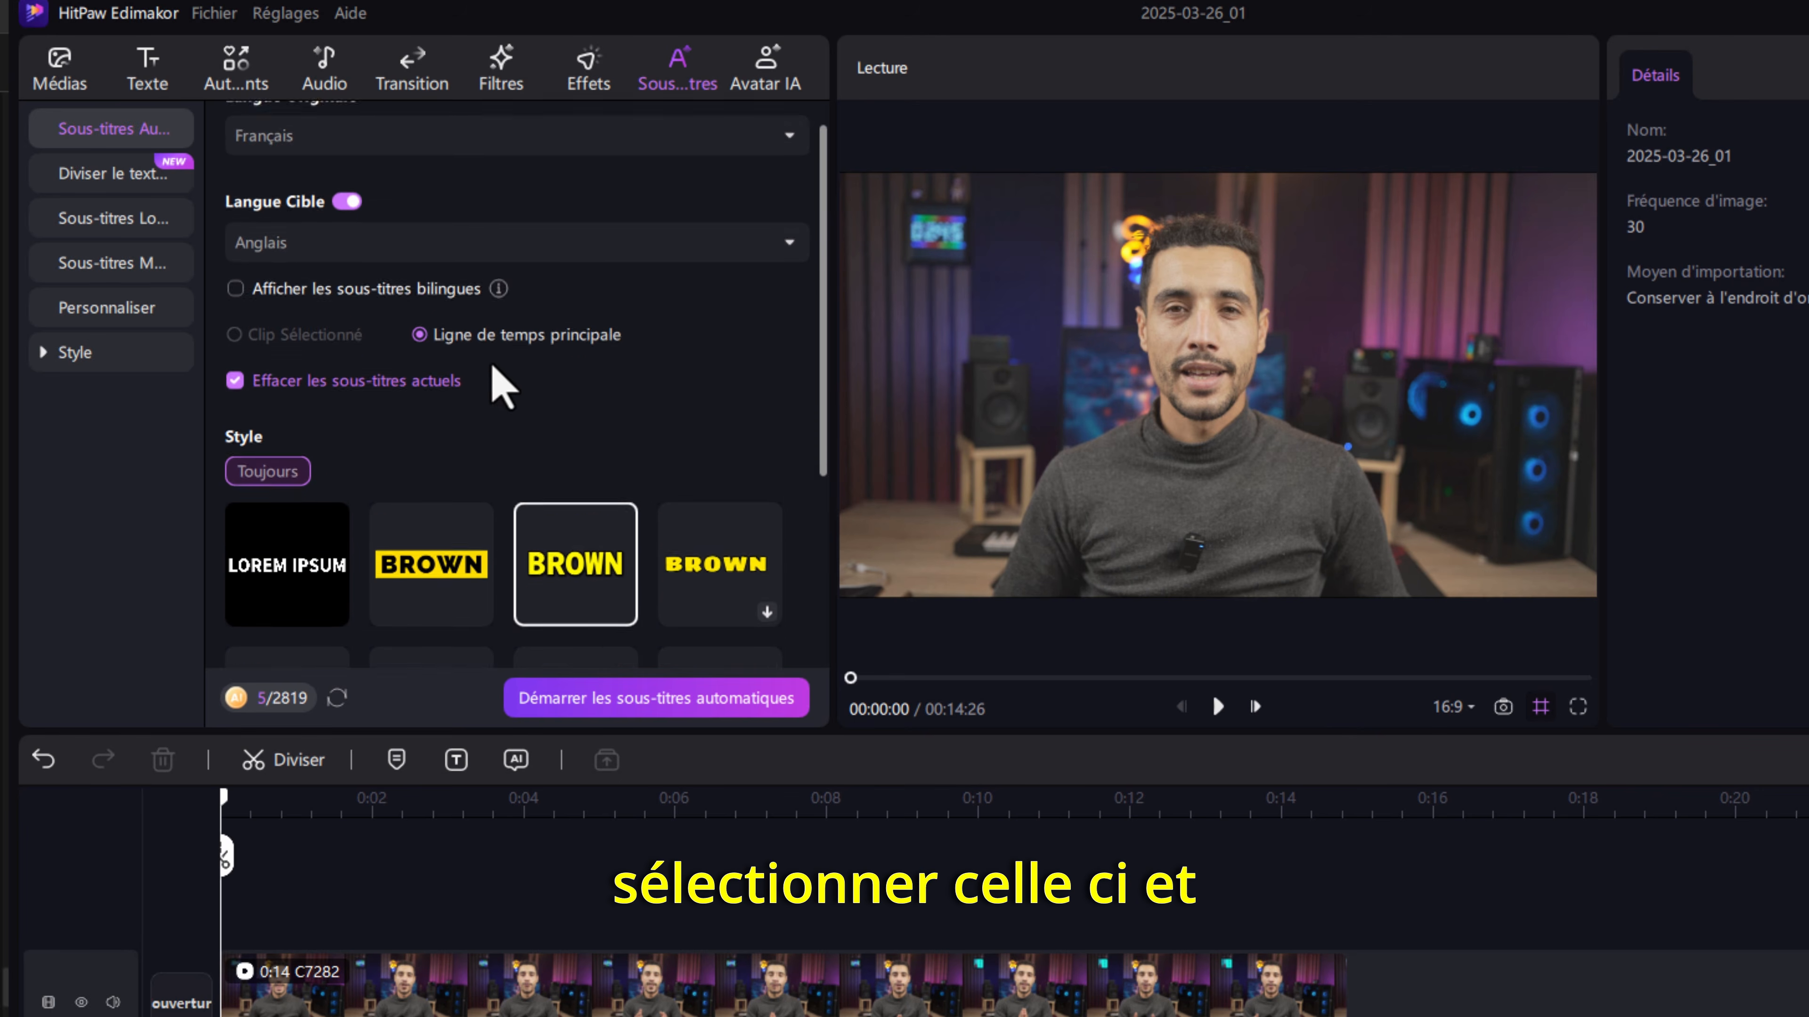
scroll(694, 670, down, 6)
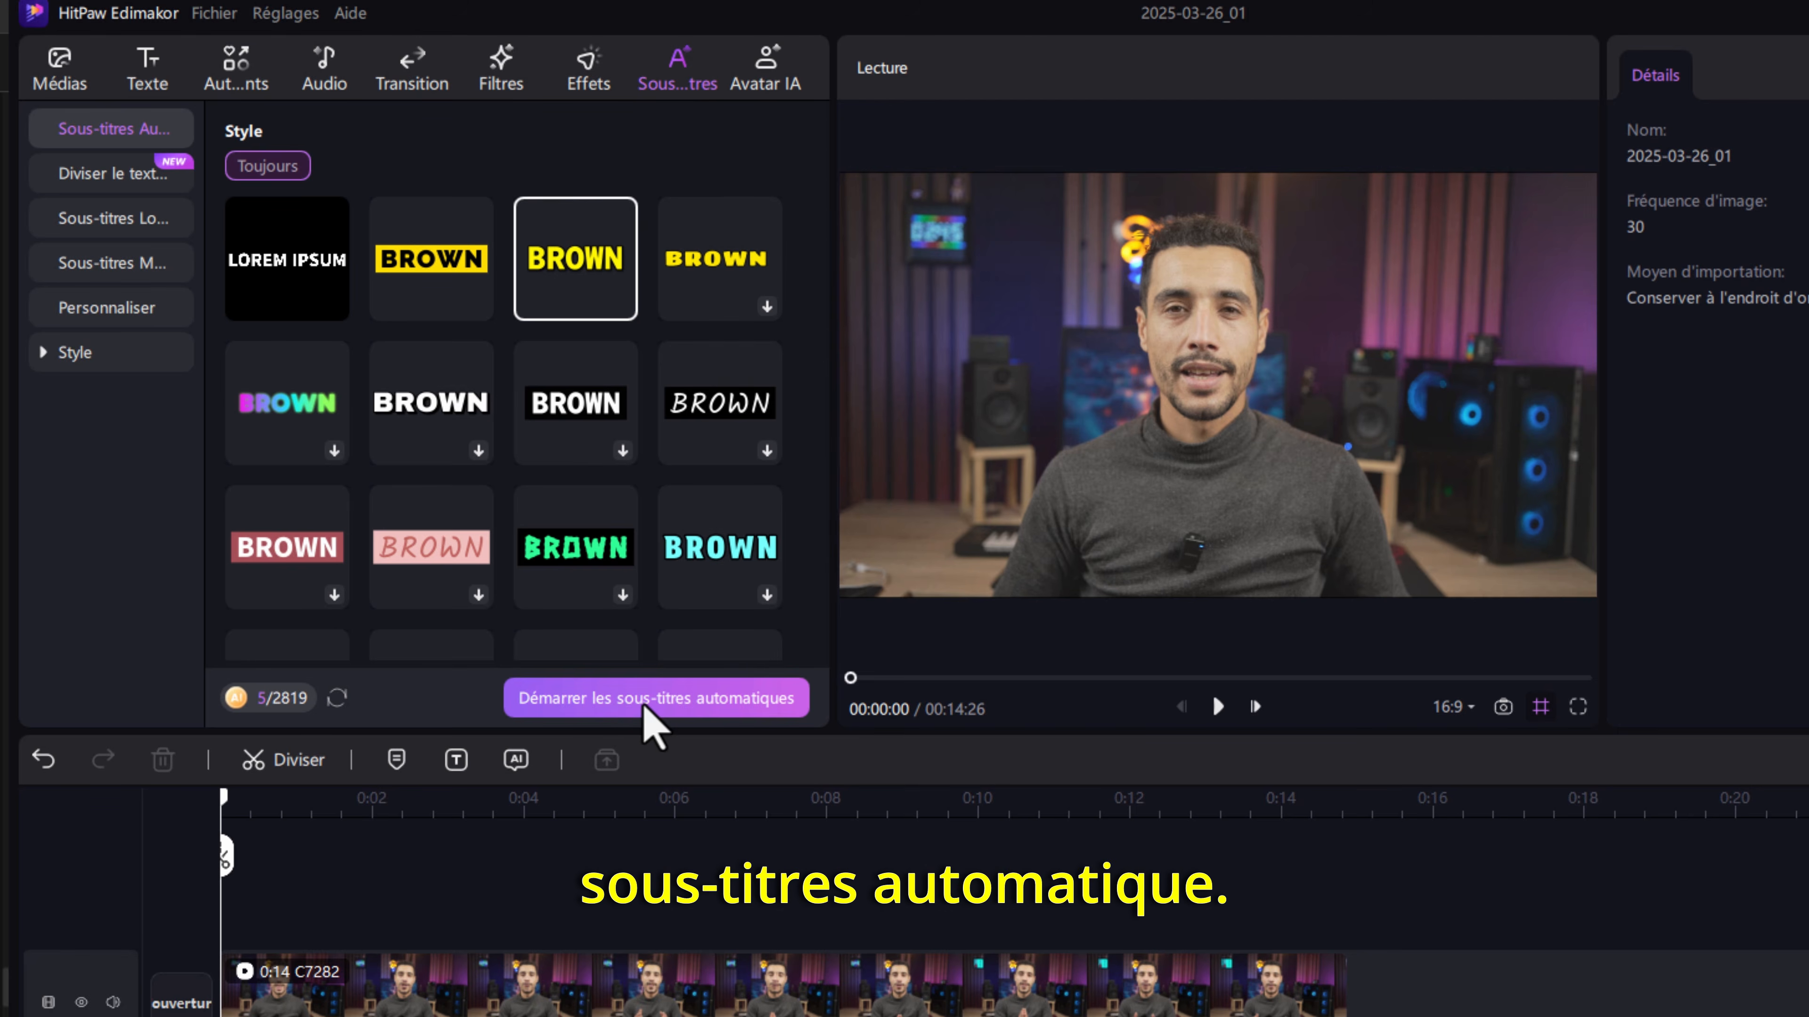
click(712, 712)
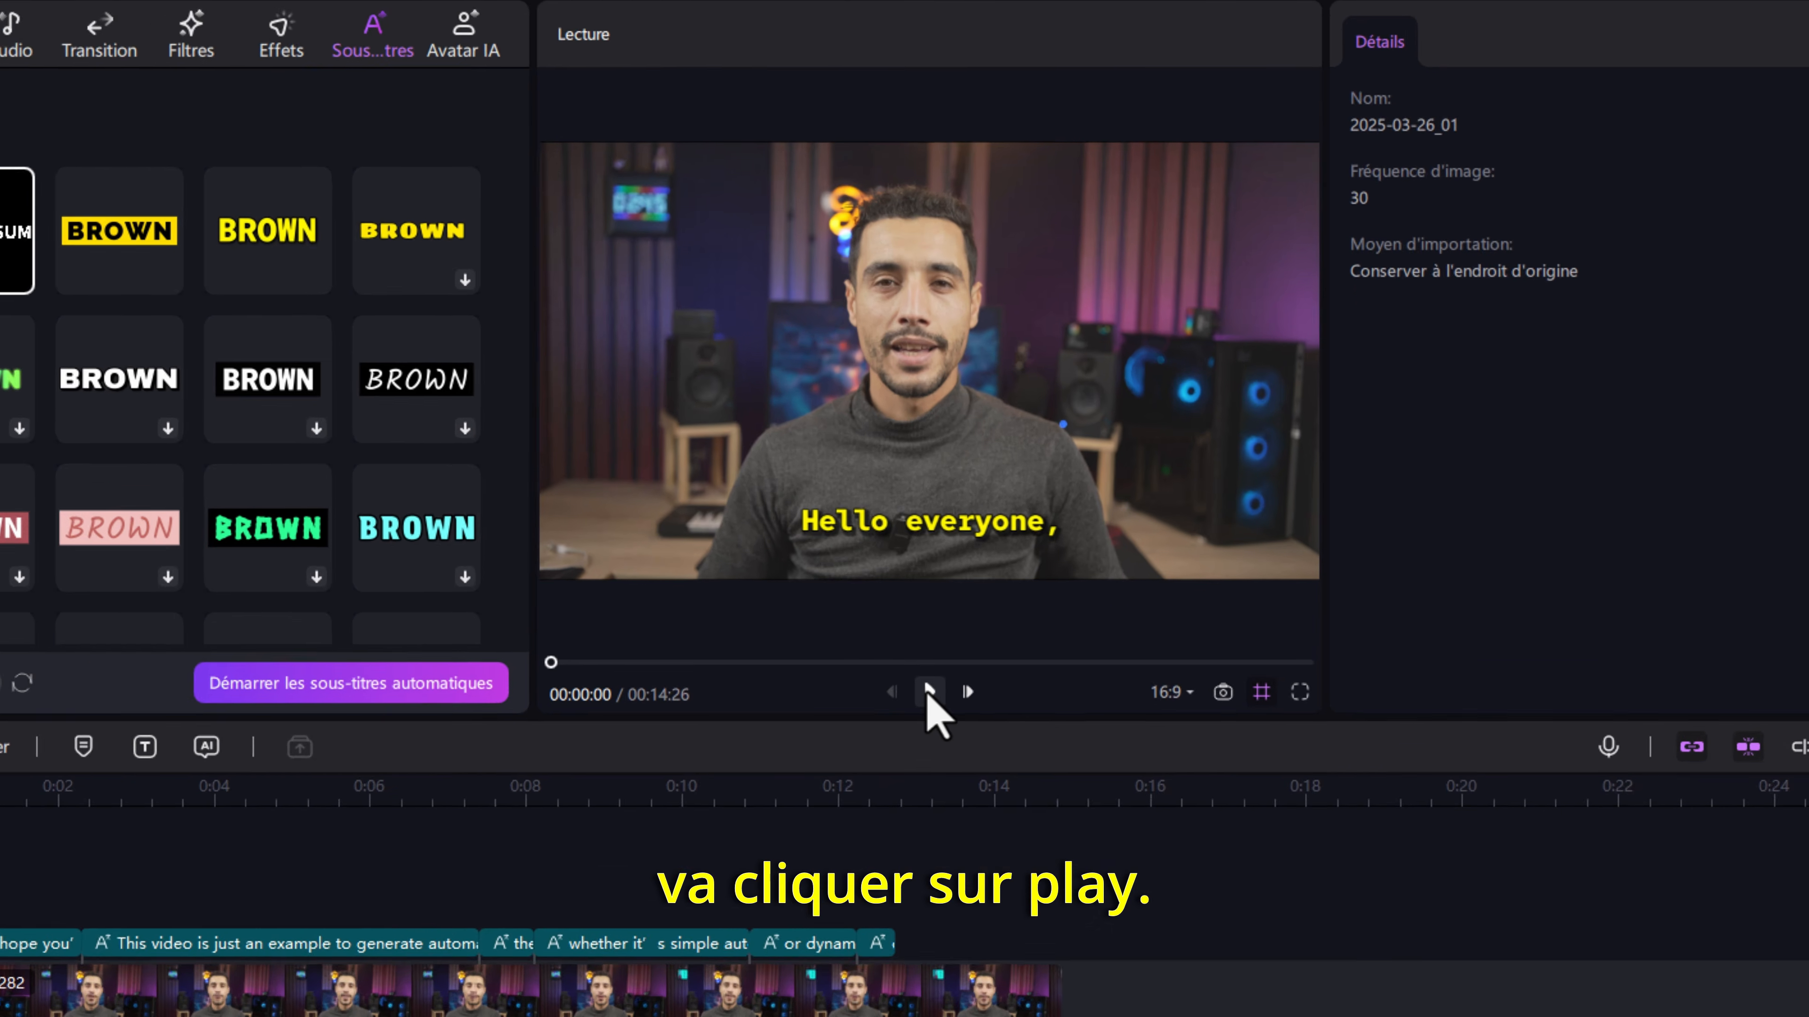
click(924, 591)
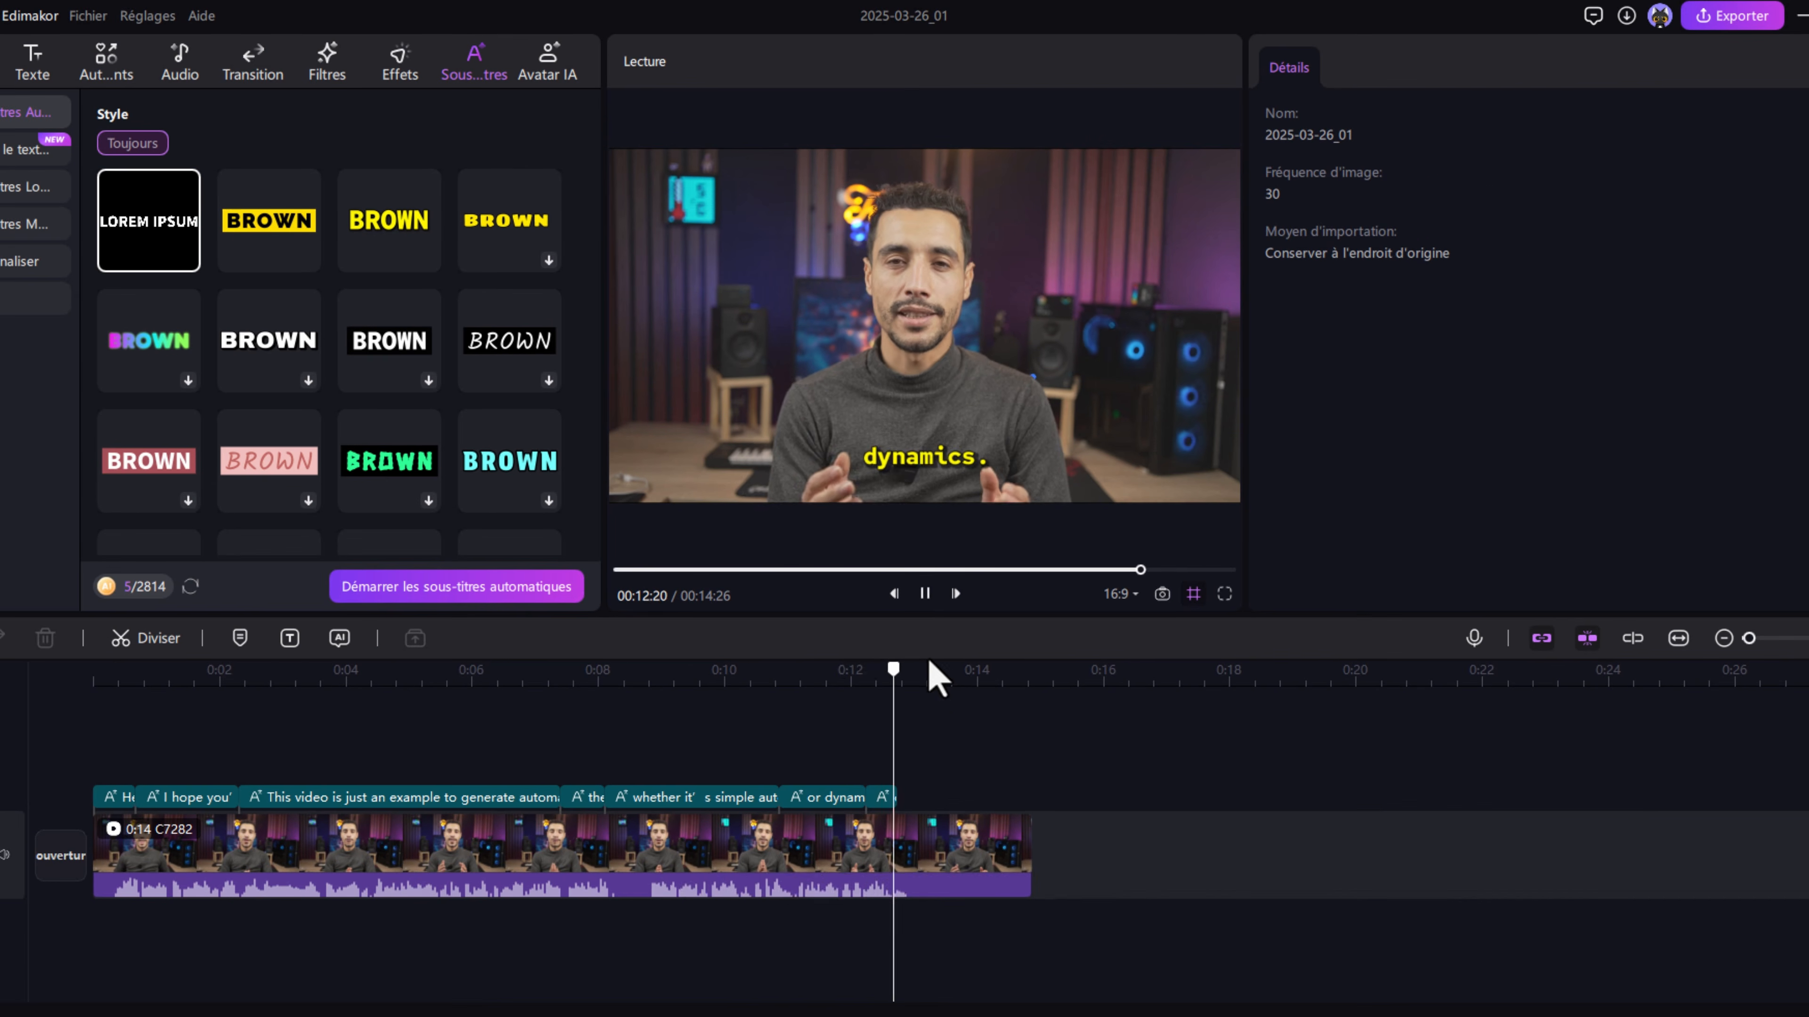
key(space)
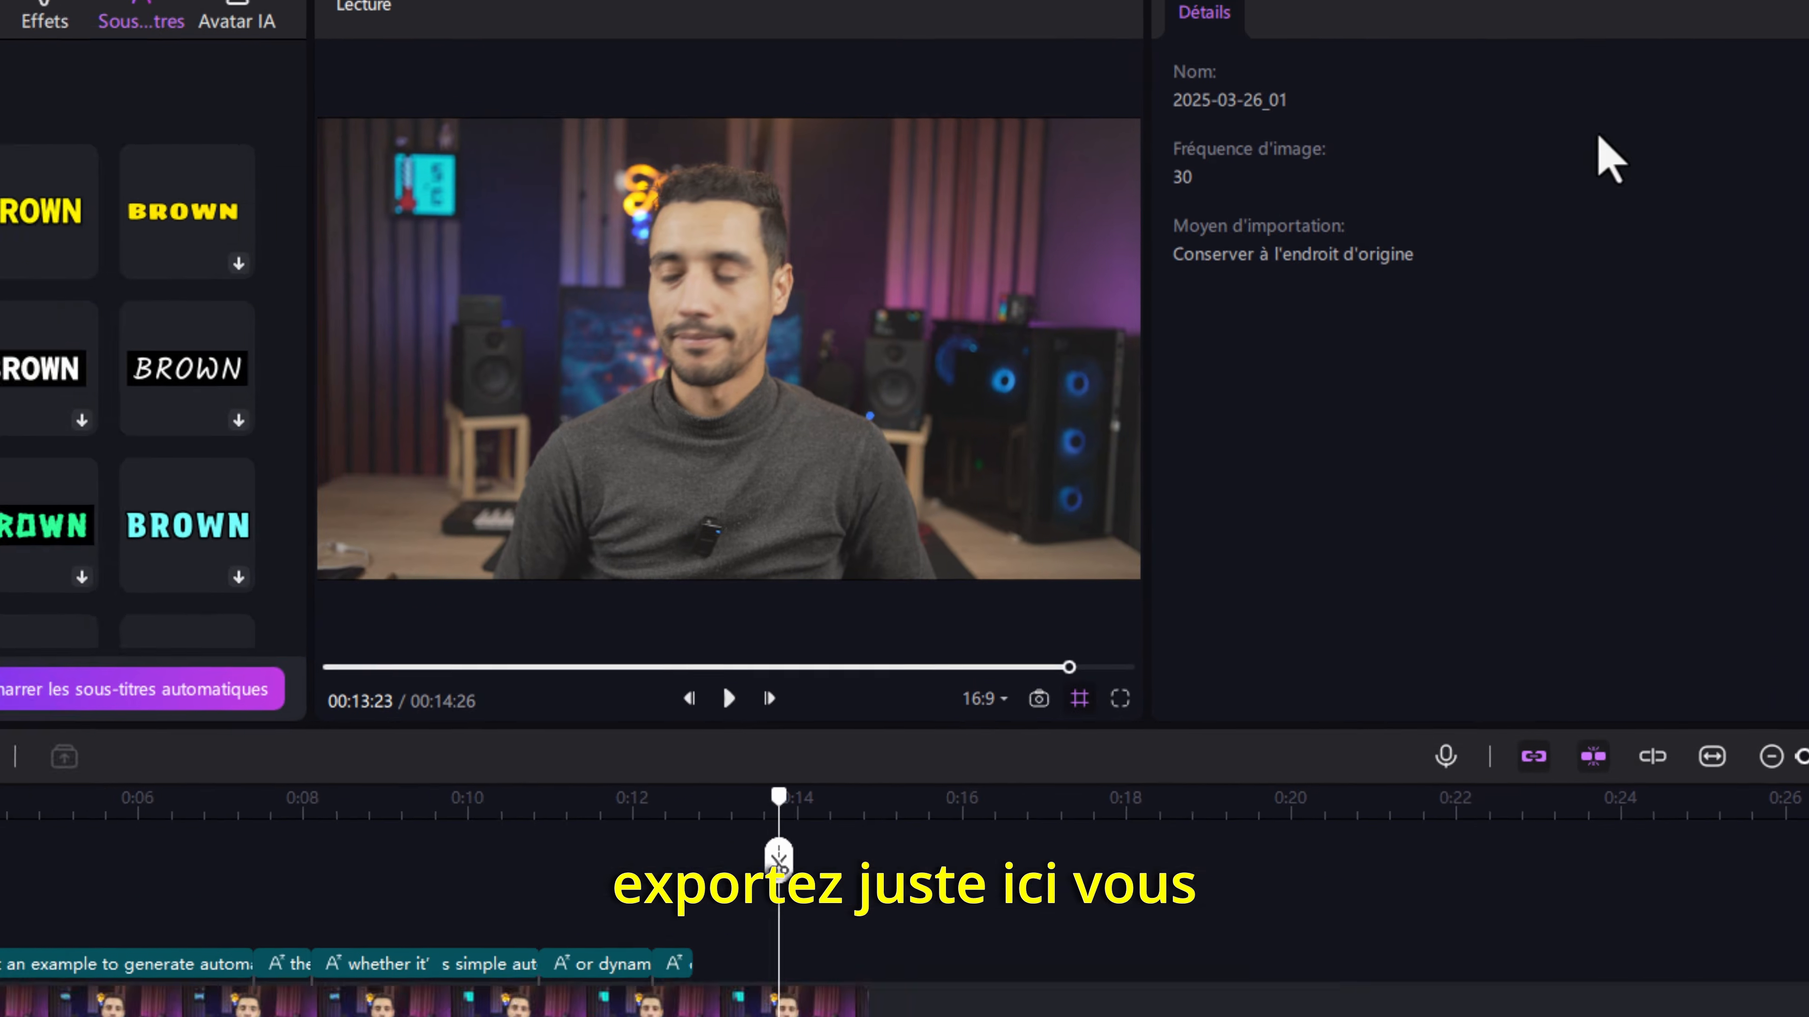
- Export the subtitled video in MP4 format at 4K resolution
click(1595, 47)
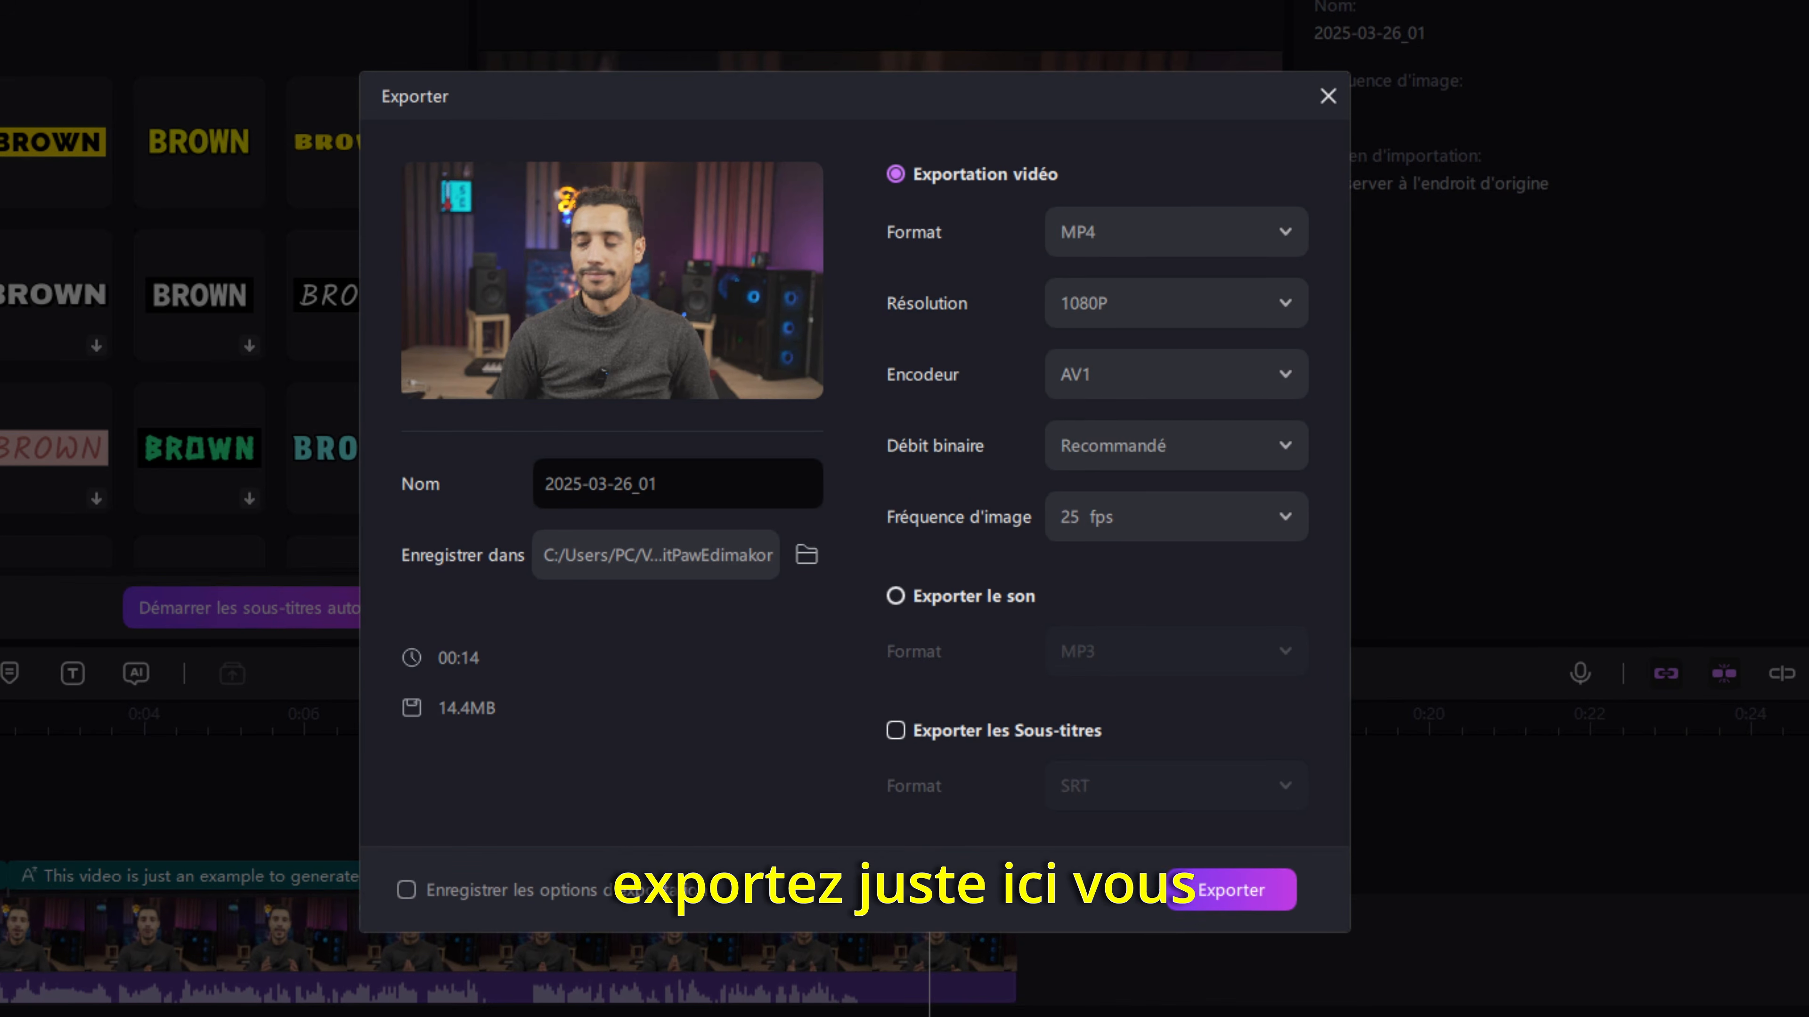
click(1108, 239)
click(1140, 246)
click(1161, 310)
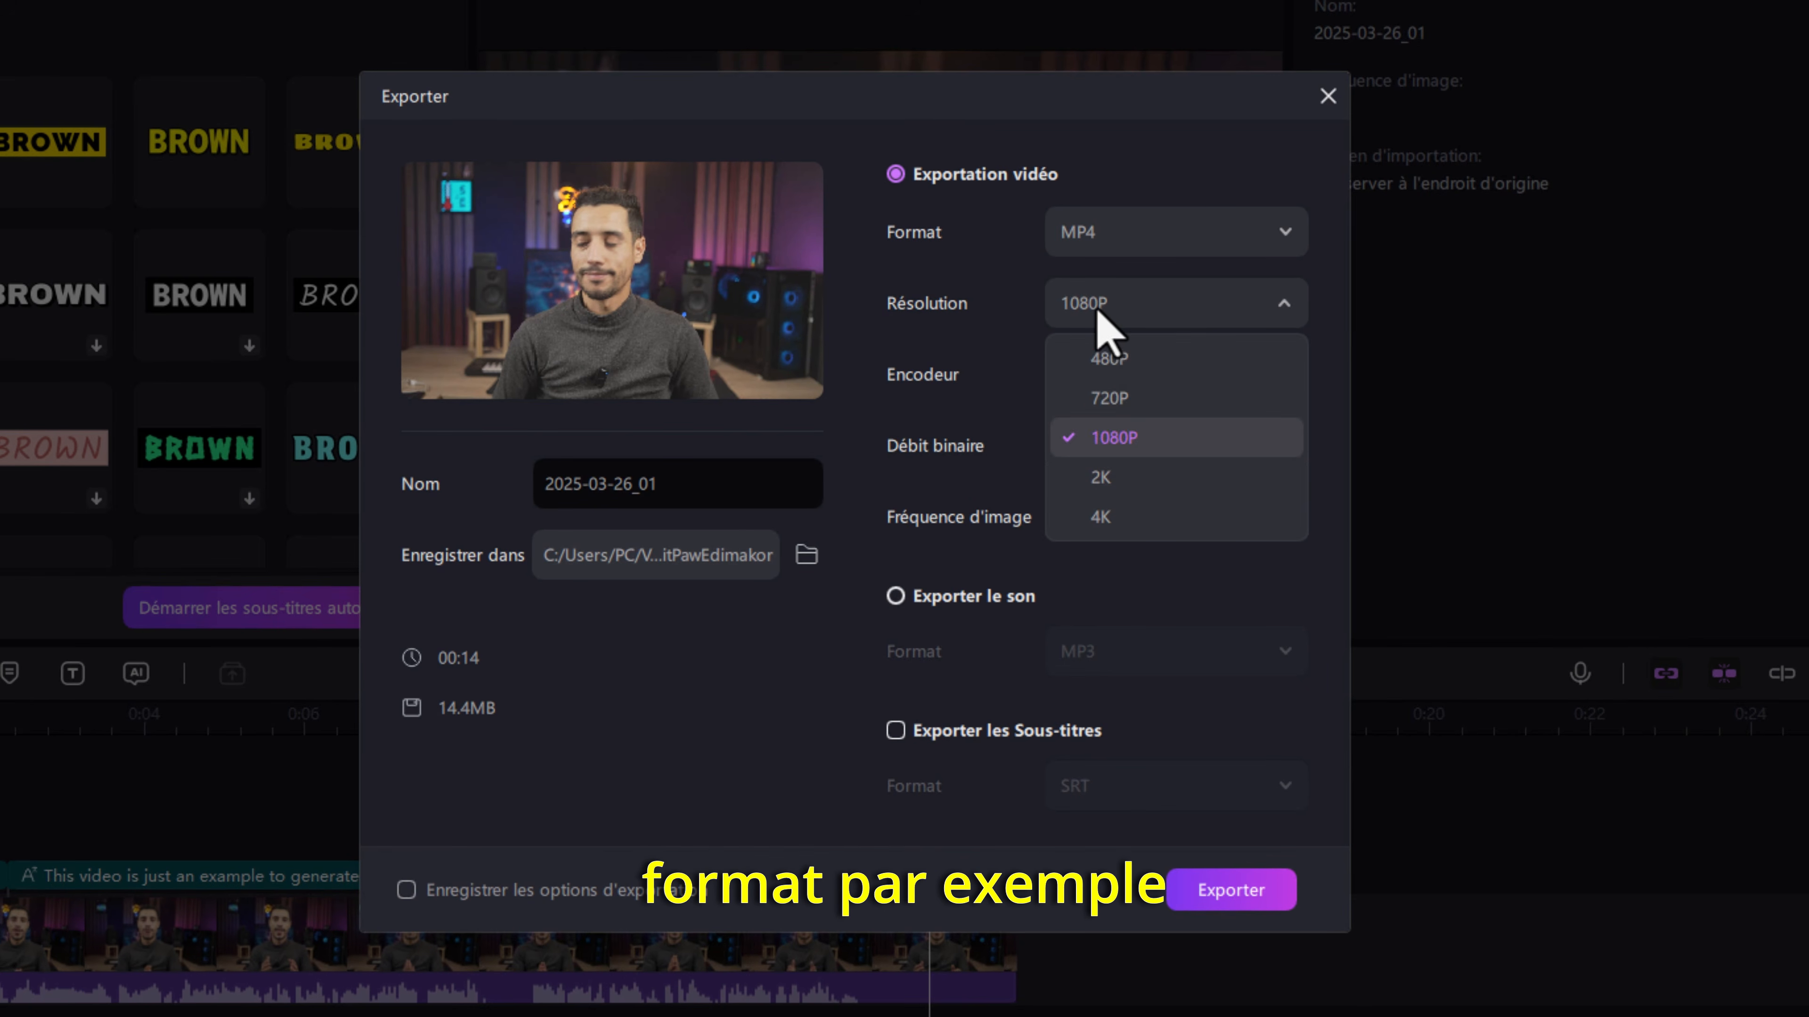
click(1115, 518)
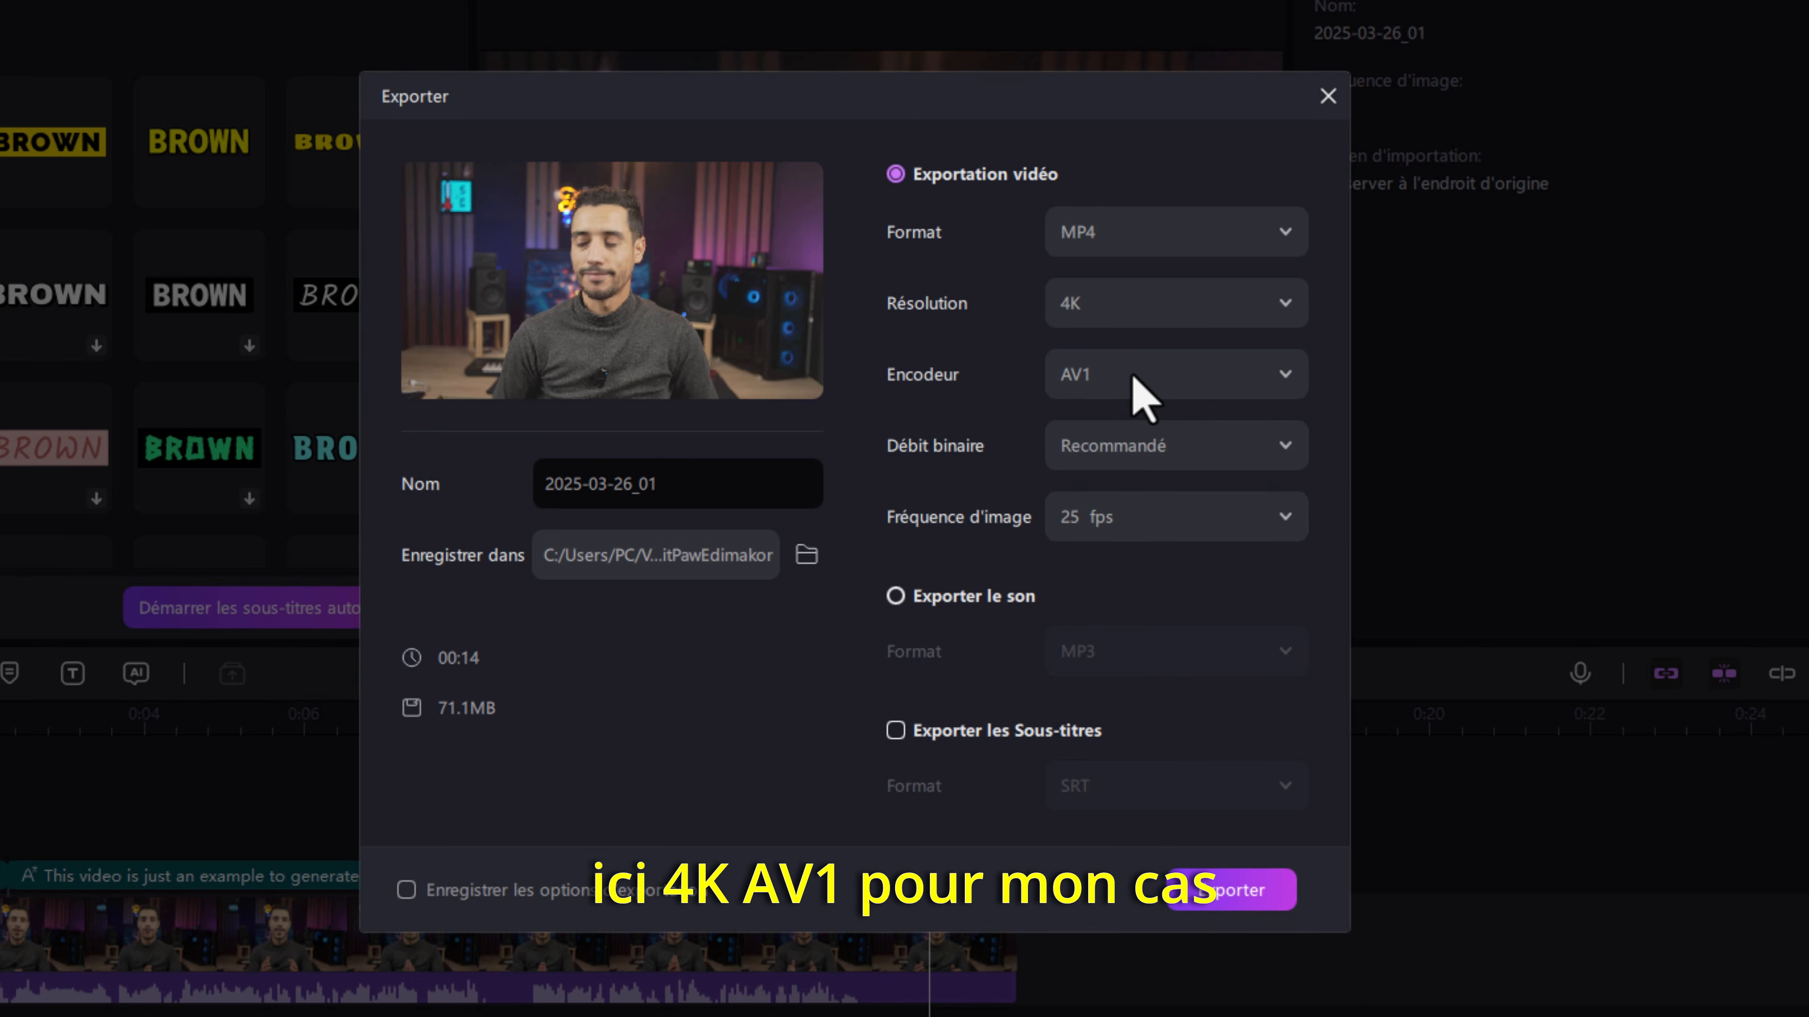
click(1215, 895)
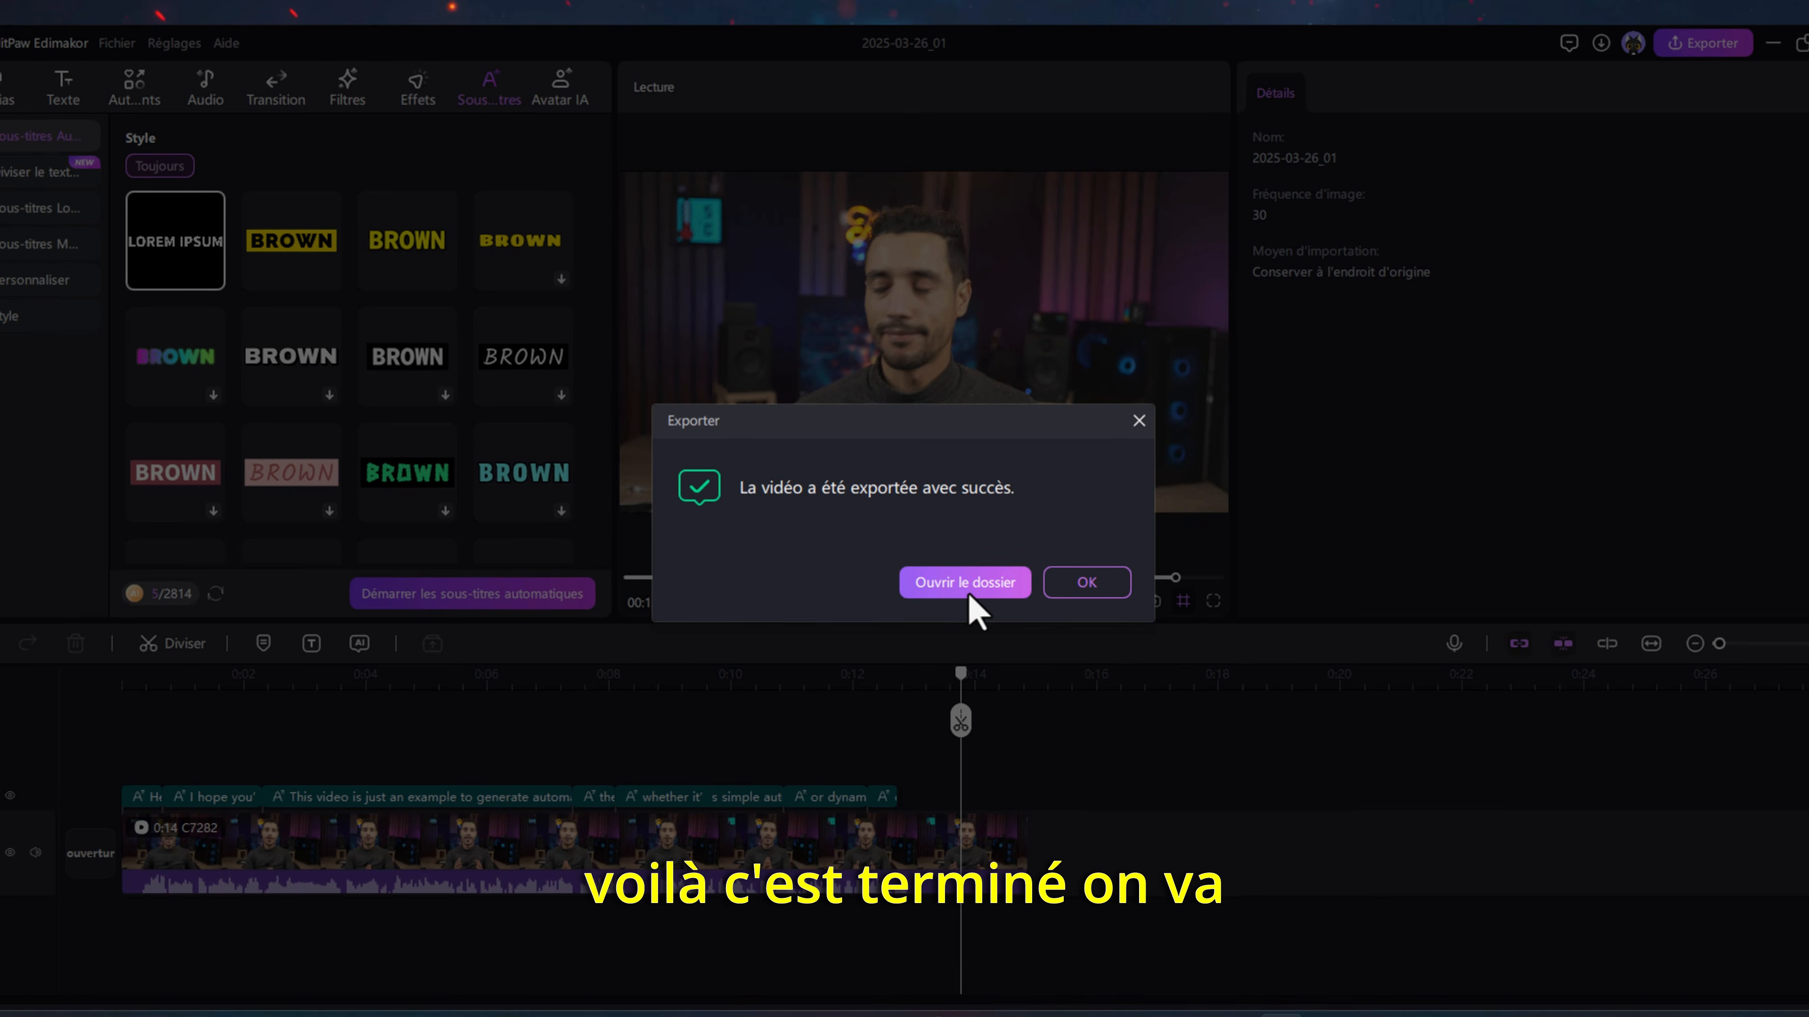
- Open the export folder in File Explorer and play the exported 2025-03-26_01 video
click(967, 584)
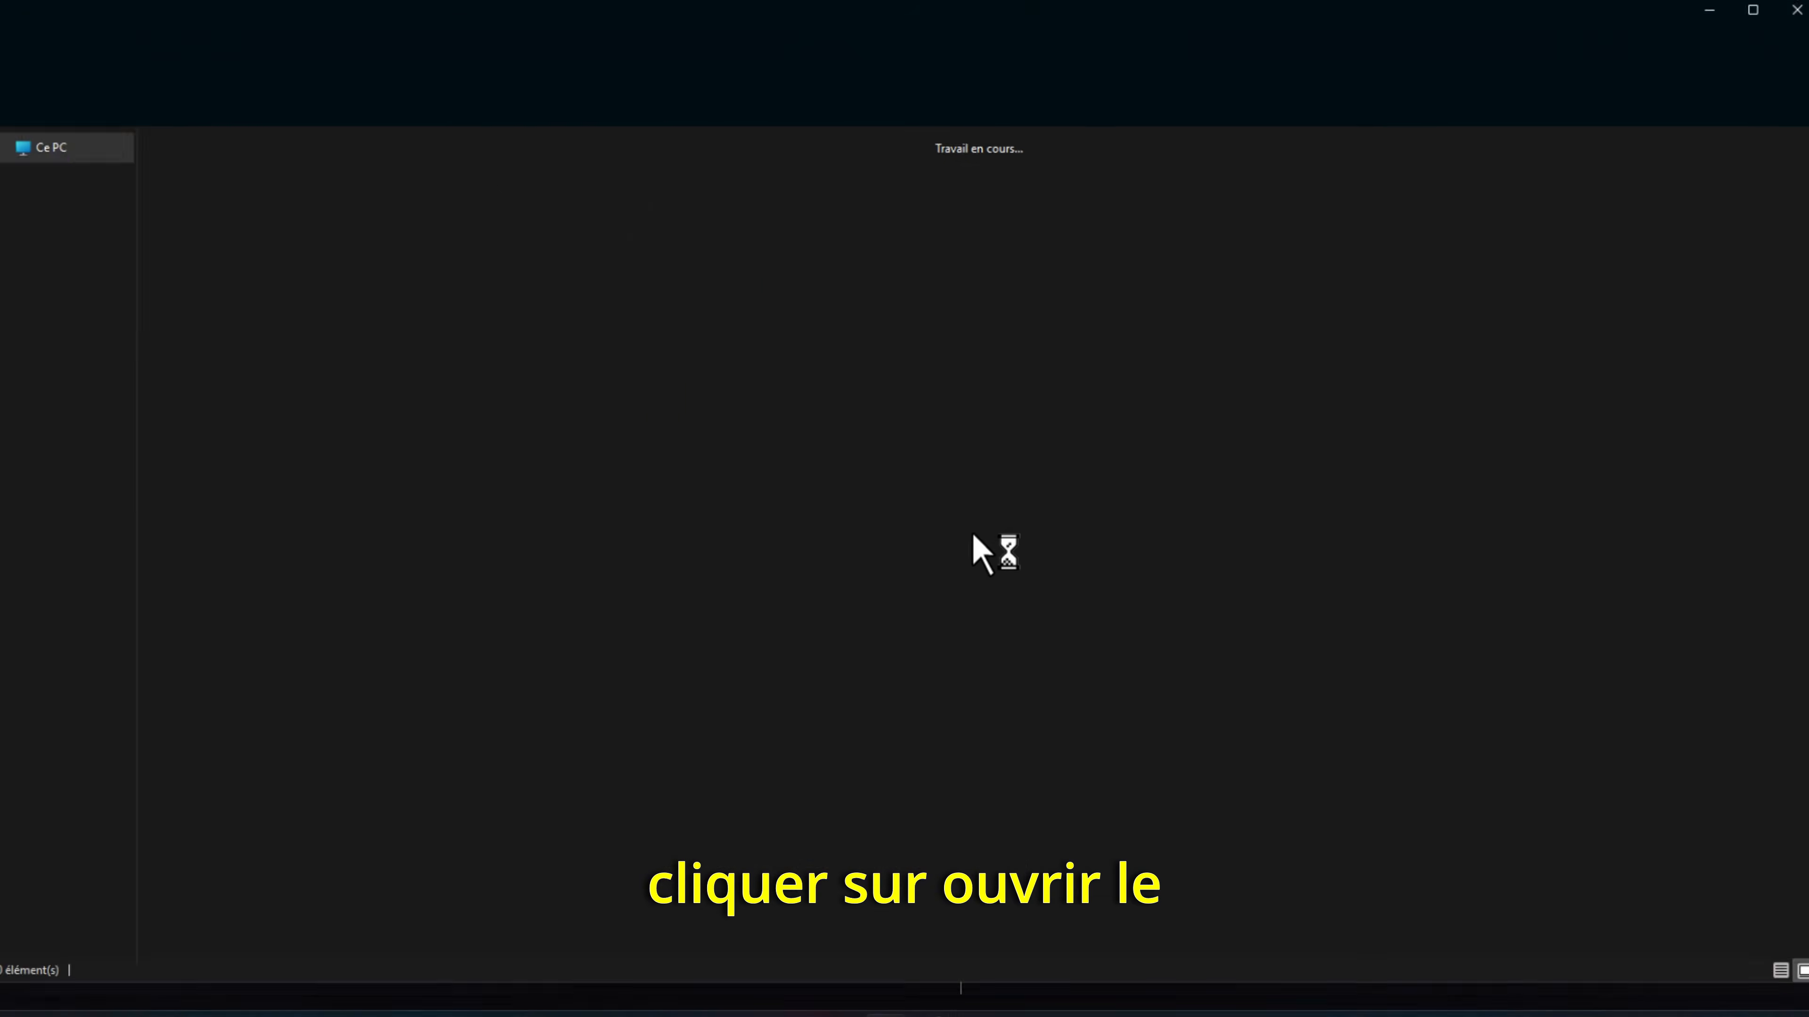
double_click(848, 200)
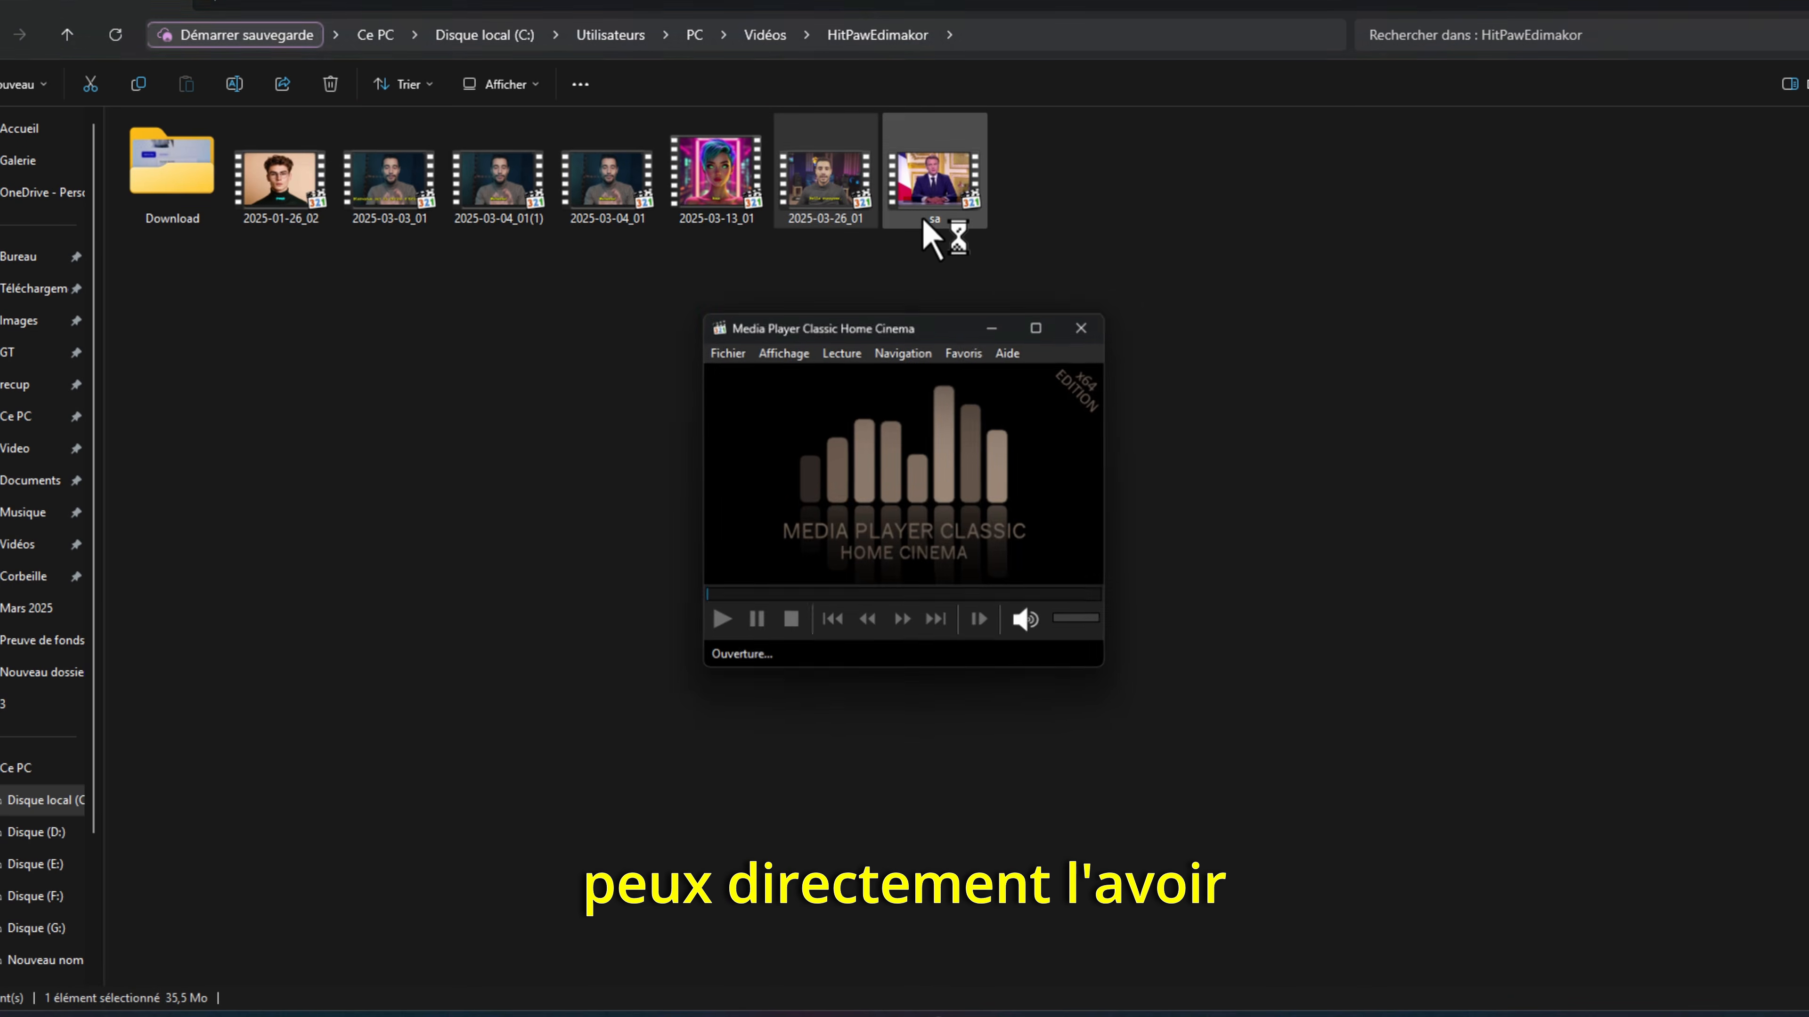